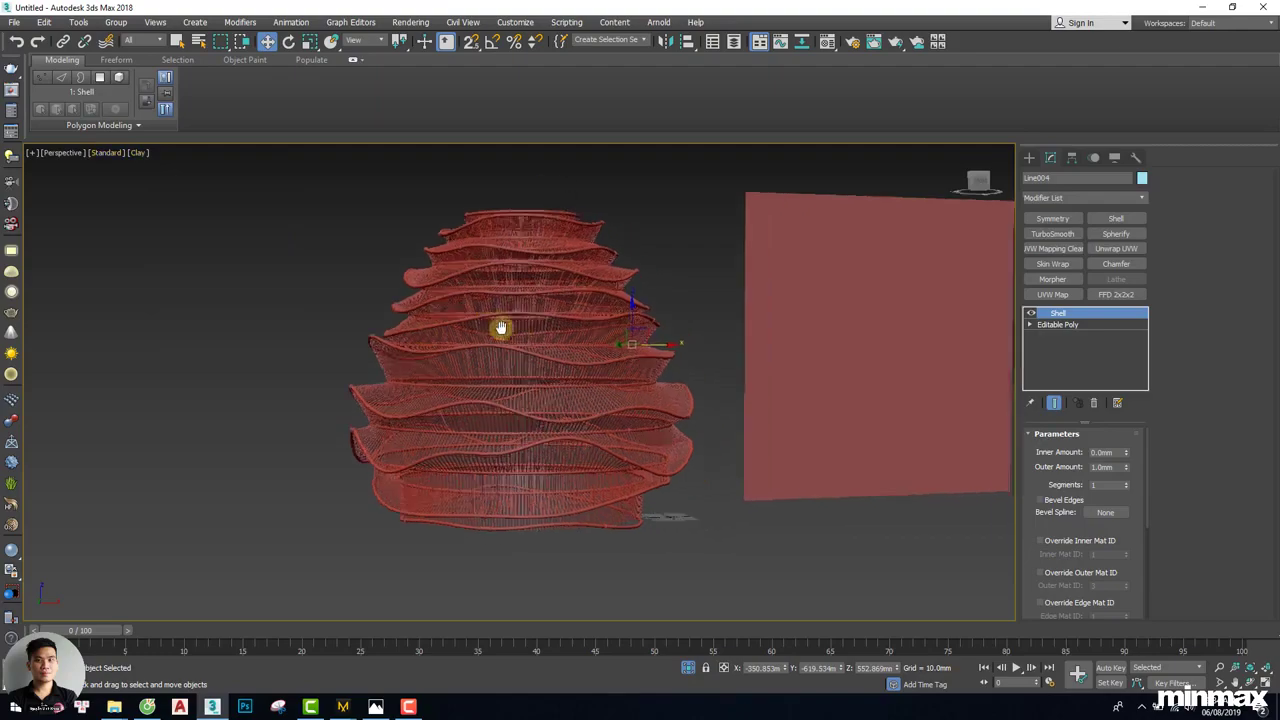
# Switch the perspective viewport from Clay to Default Shading and view the textured lamp reference plane
pyautogui.scroll(3, 560, 331)
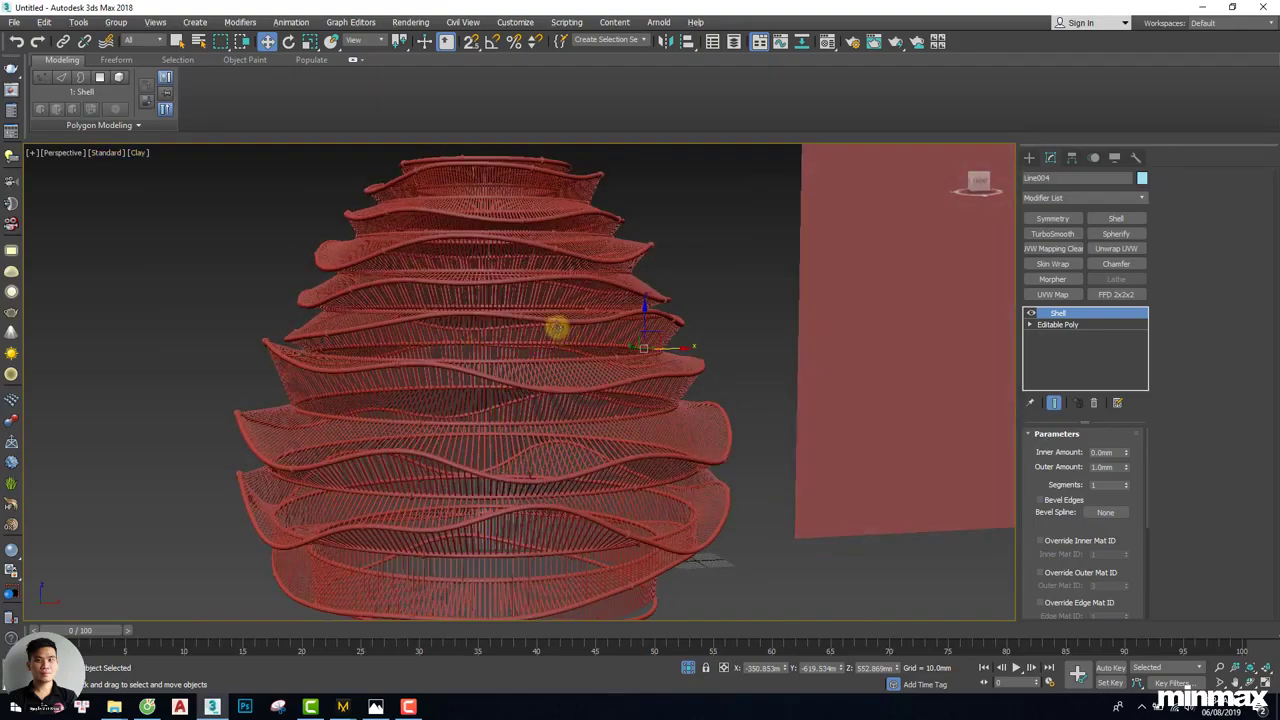
pyautogui.scroll(-6, 557, 328)
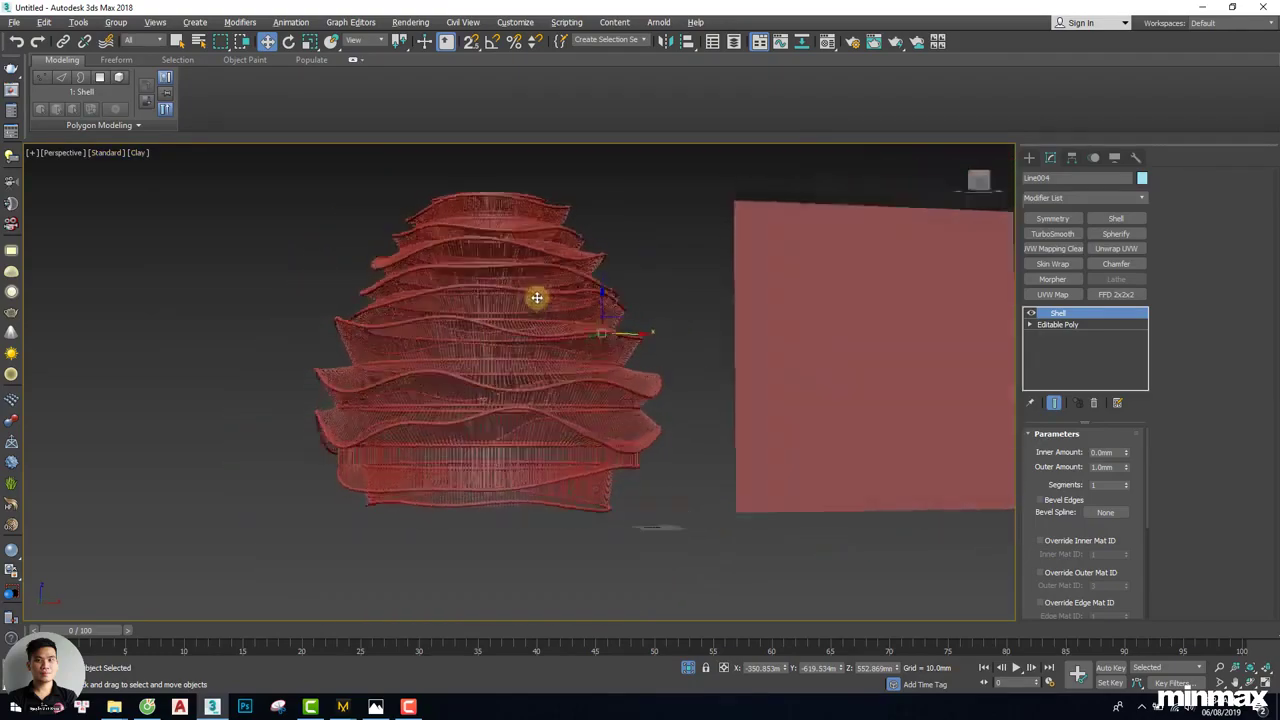
pyautogui.scroll(3, 539, 301)
pyautogui.scroll(-3, 541, 307)
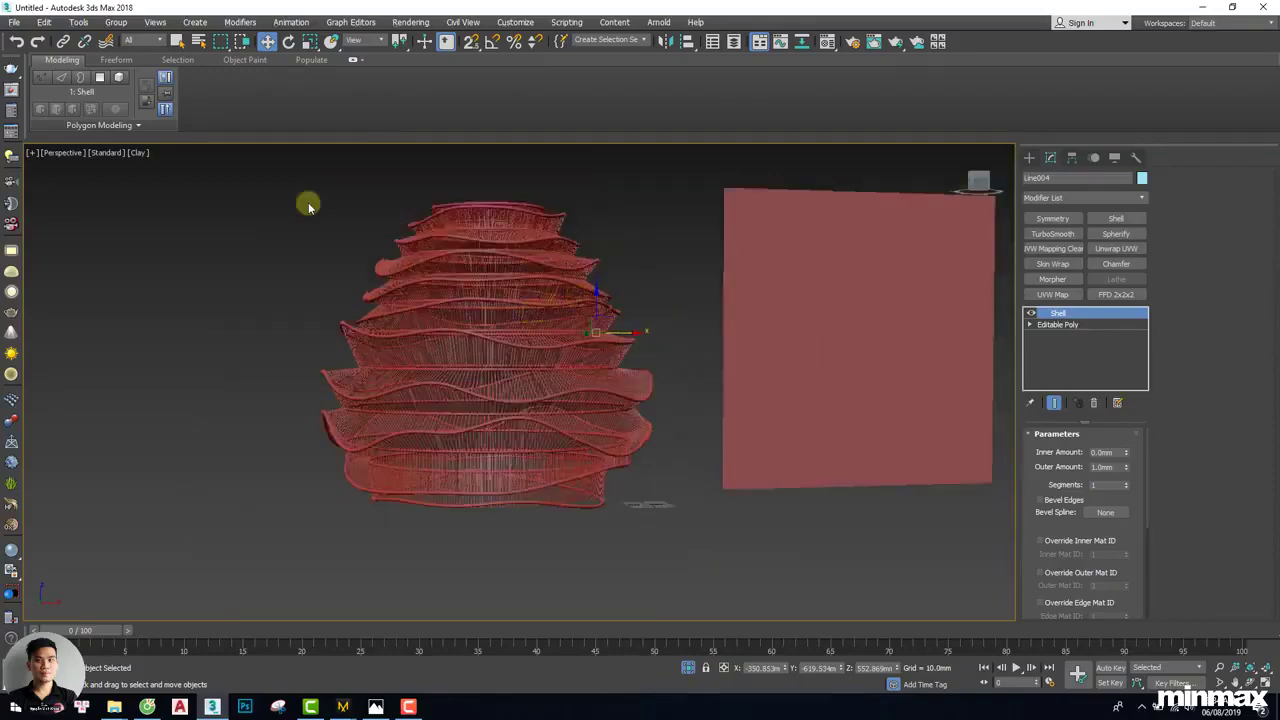
pyautogui.click(139, 153)
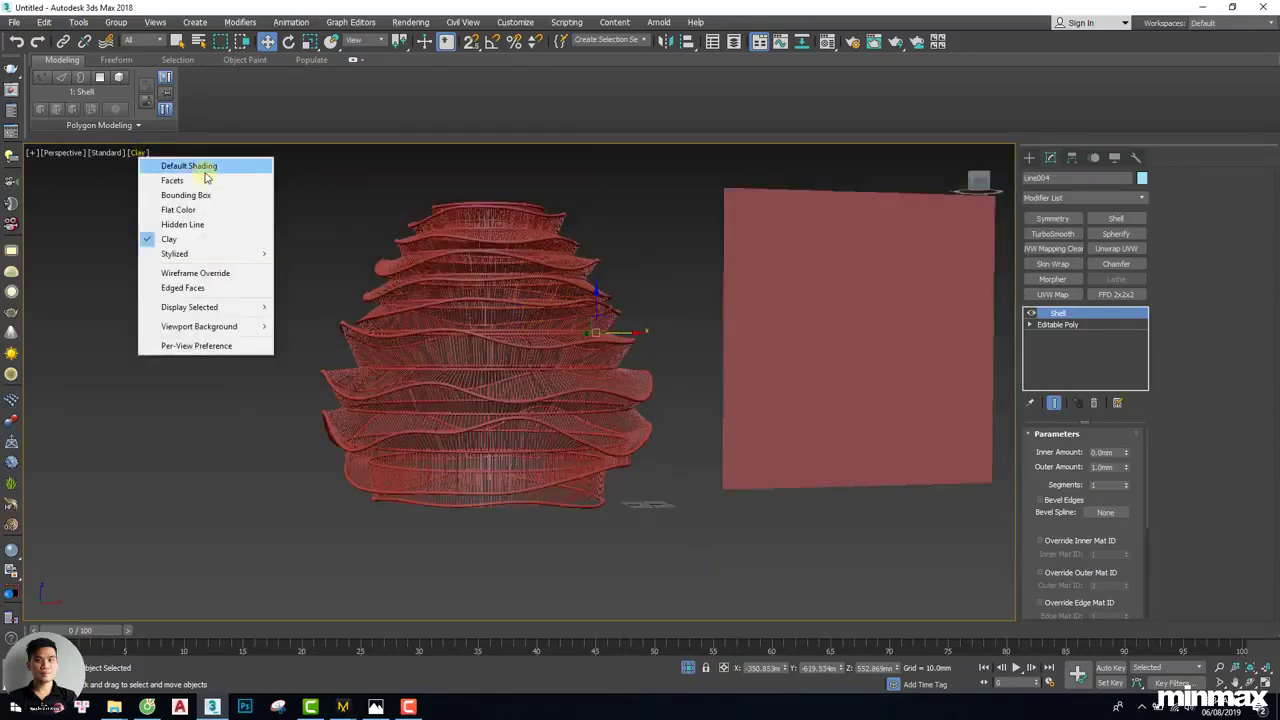
pyautogui.click(206, 177)
pyautogui.moveTo(714, 243); pyautogui.dragTo(603, 286, button='middle')
pyautogui.scroll(3, 637, 258)
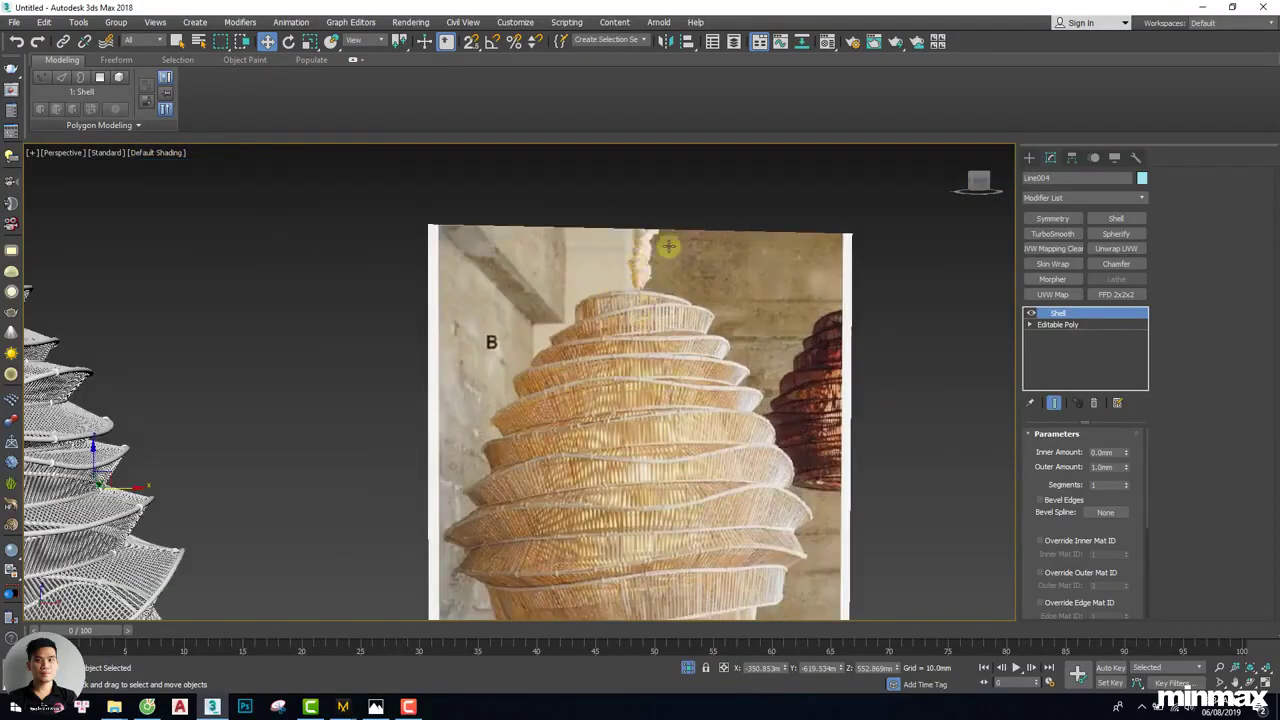
# Examine the suspension cords in the Roost-Bamboo-Cloud-Chandeliers.jpg reference photo, then return to the 3ds Max scene
pyautogui.click(114, 706)
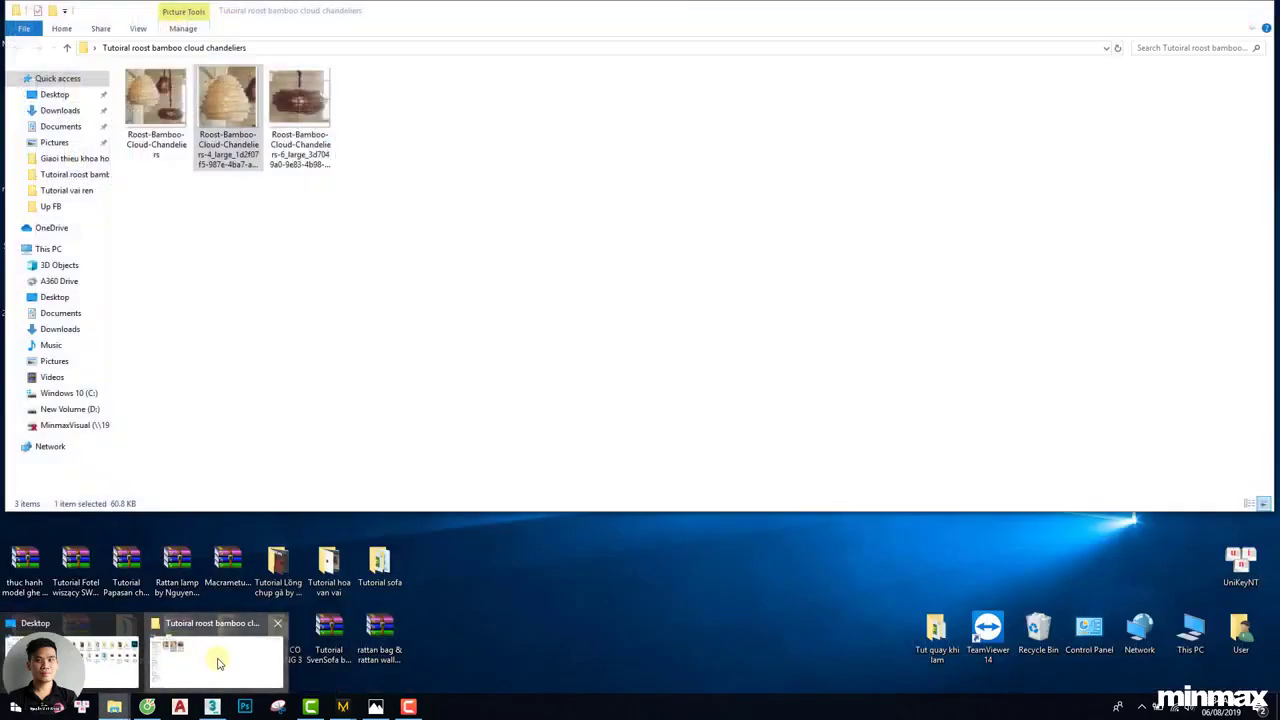
pyautogui.click(215, 660)
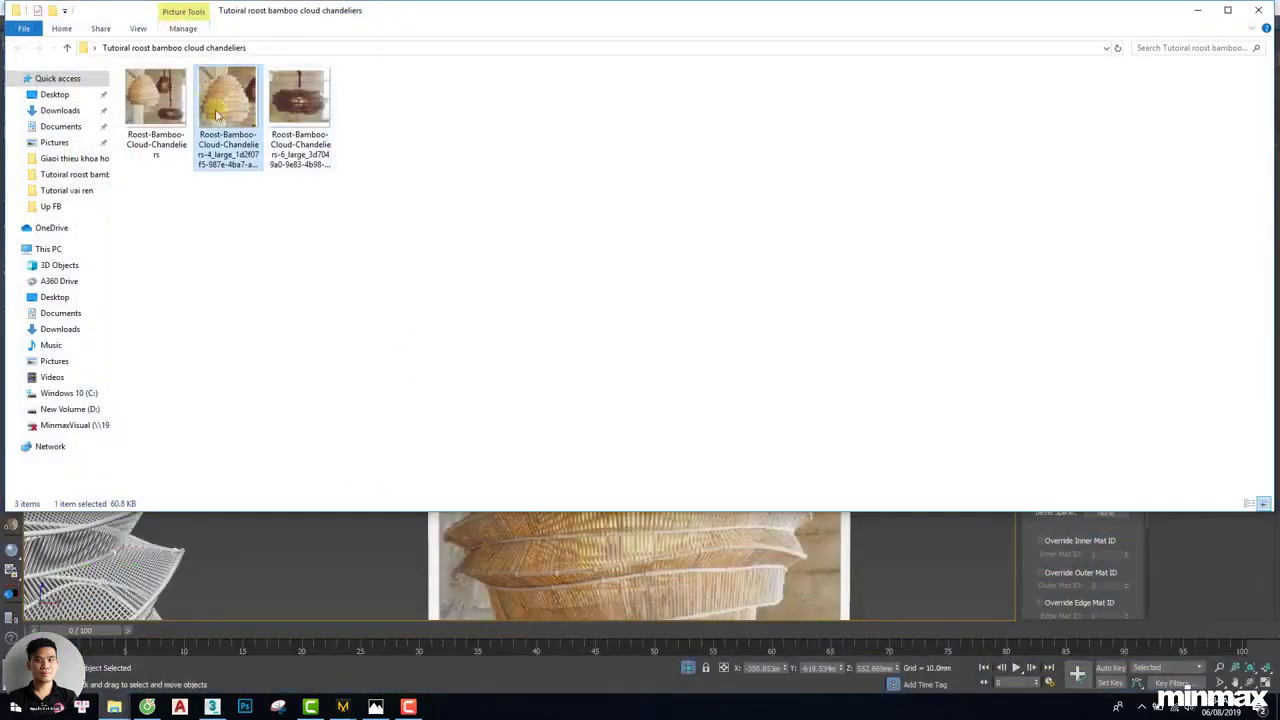
pyautogui.click(160, 97)
pyautogui.doubleClick(160, 97)
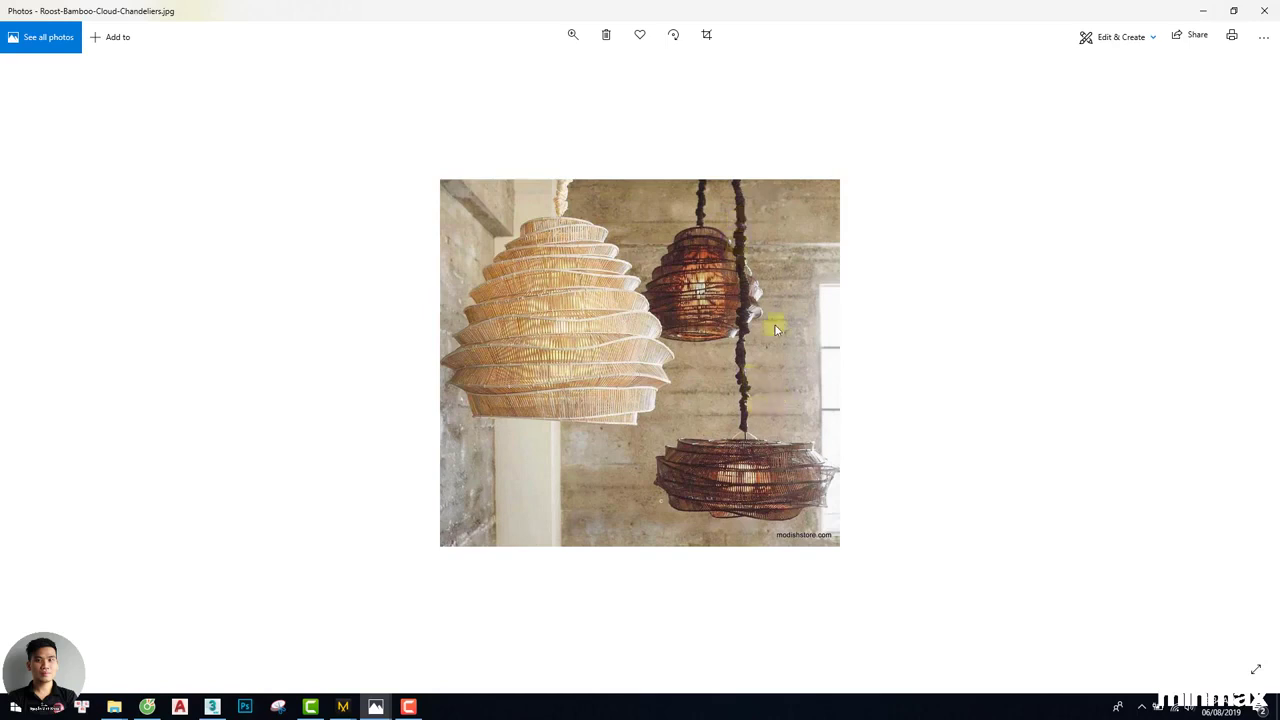
pyautogui.hotkey('alt', 'Tab')
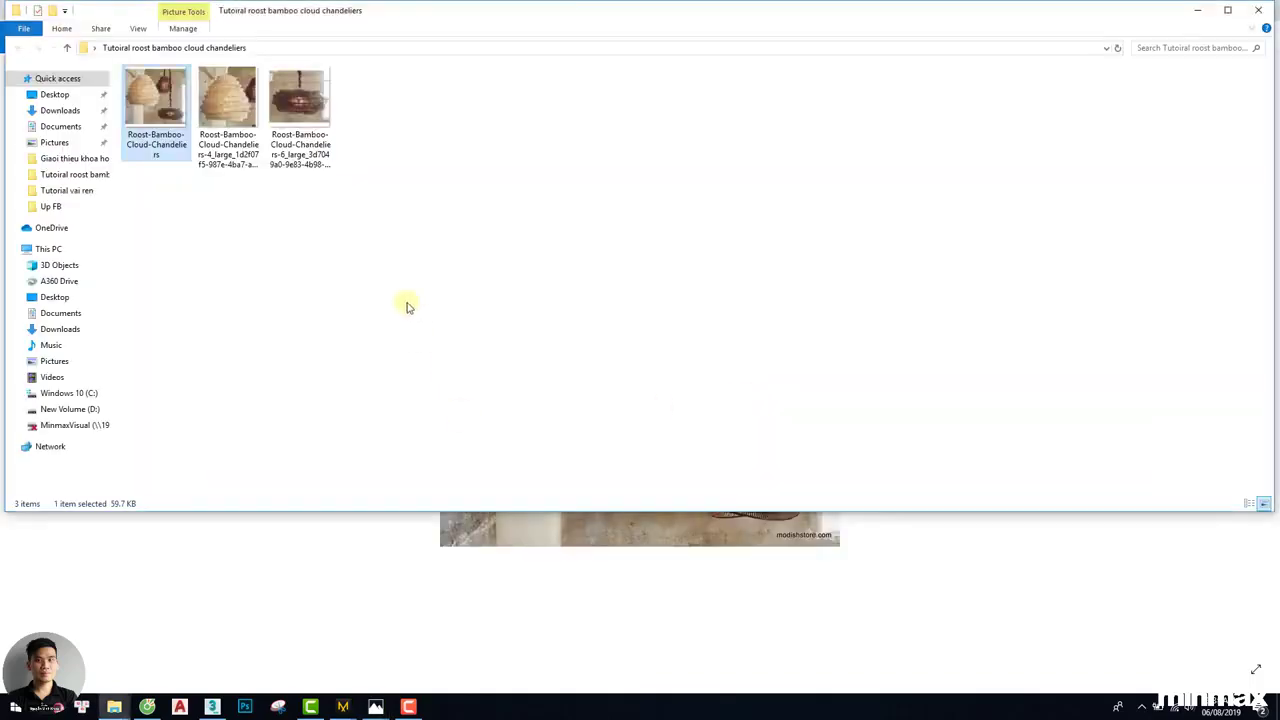
pyautogui.hotkey('alt', 'Tab')
pyautogui.hotkey('alt', 'Tab')
# In the top view, draw a thin cylinder about 5.3 mm in radius and 406.5 mm high at the centre of the lampshade
pyautogui.moveTo(424, 384); pyautogui.dragTo(640, 325, button='middle')
pyautogui.scroll(-6, 576, 356)
pyautogui.scroll(2, 490, 310)
pyautogui.scroll(4, 493, 335)
pyautogui.click(494, 343)
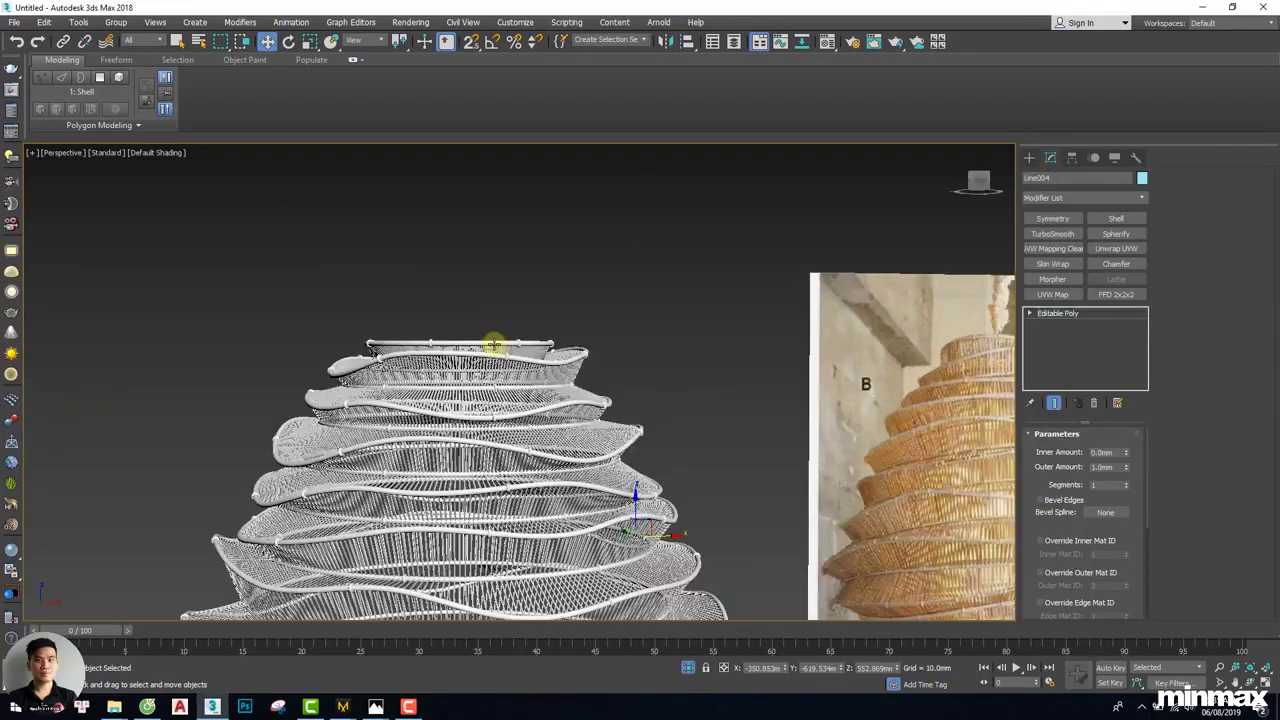
pyautogui.keyDown('alt'); pyautogui.moveTo(494, 343); pyautogui.dragTo(506, 404, button='middle'); pyautogui.keyUp('alt')
pyautogui.press('t')
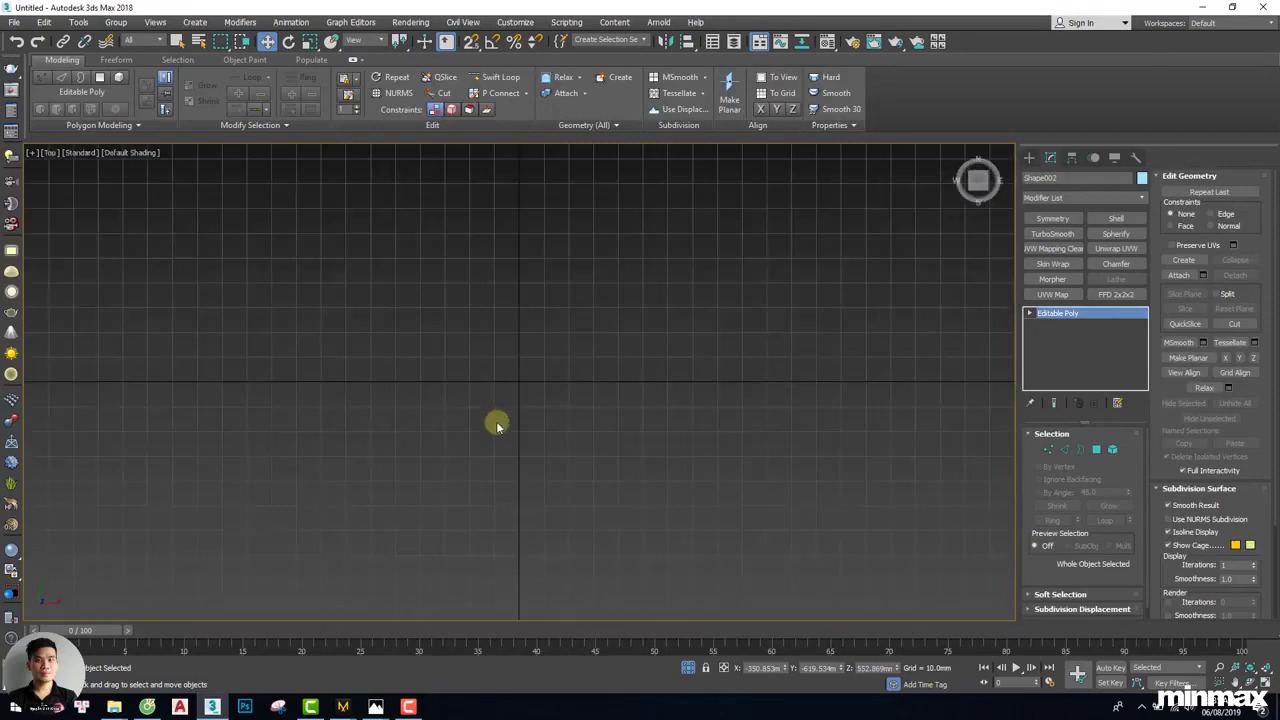
pyautogui.press('z')
pyautogui.scroll(3, 520, 375)
pyautogui.rightClick(518, 375)
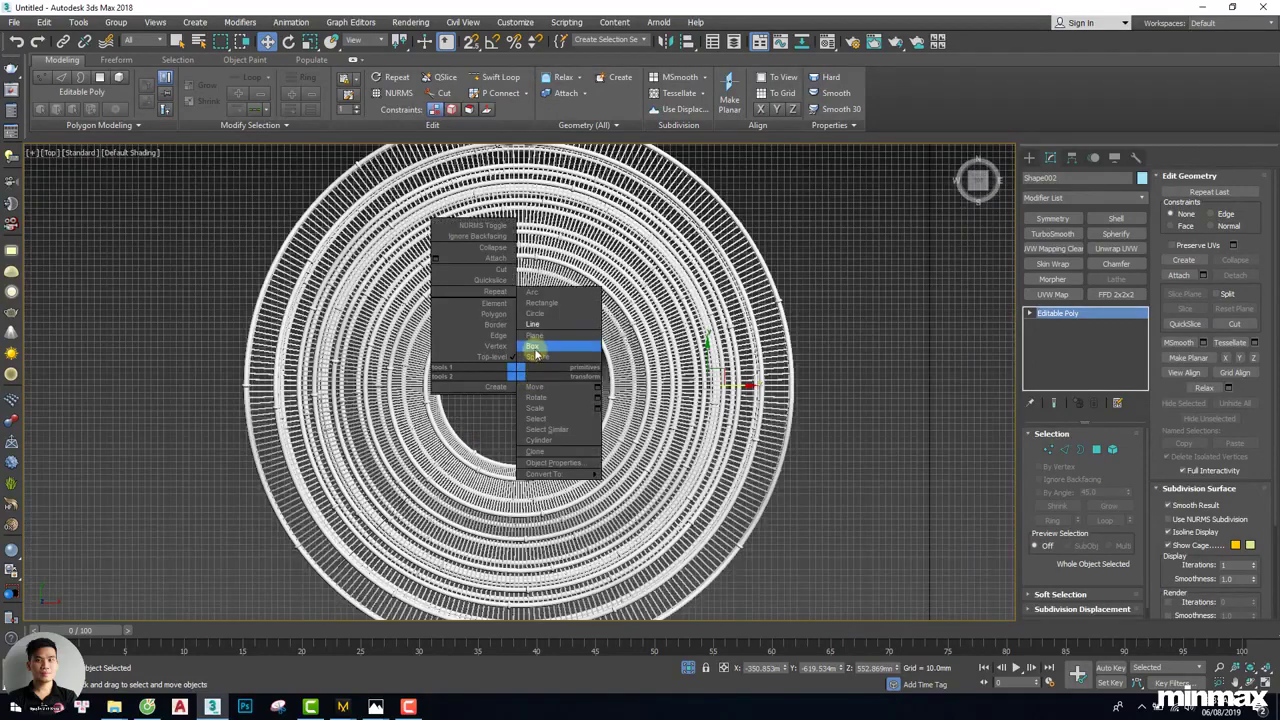
pyautogui.click(535, 335)
pyautogui.click(1057, 268)
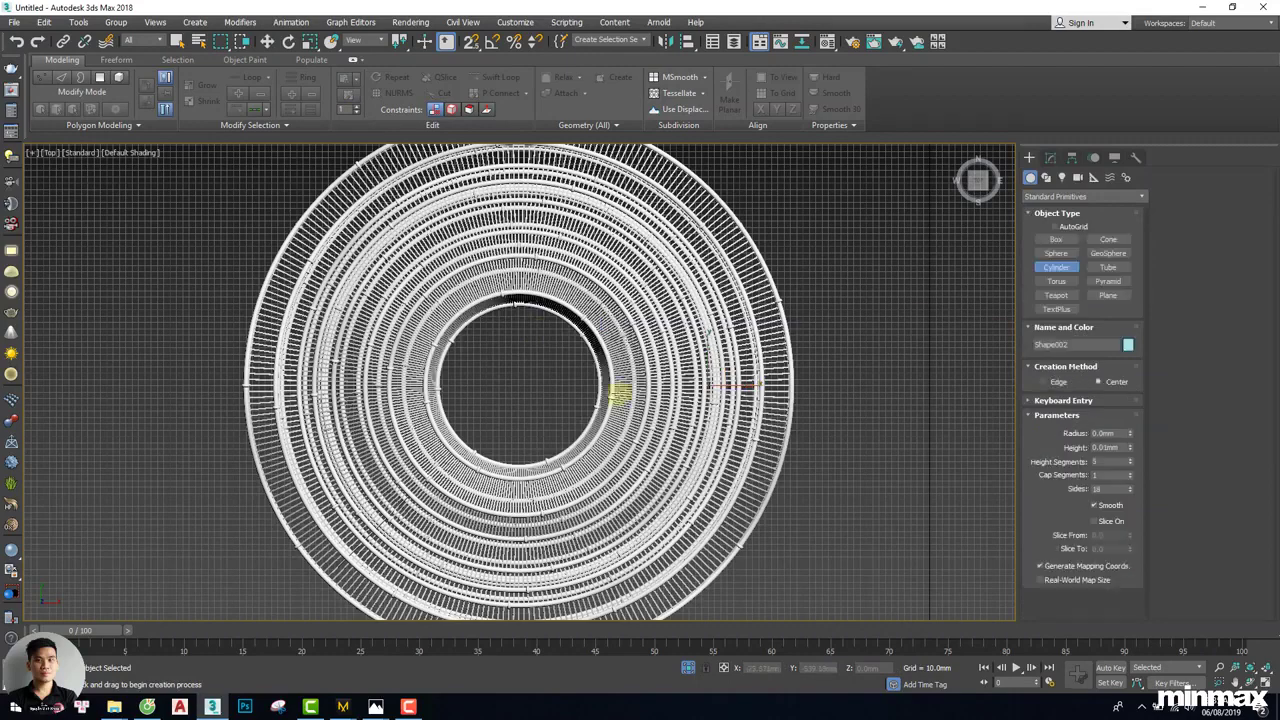
pyautogui.moveTo(518, 382); pyautogui.dragTo(521, 387)
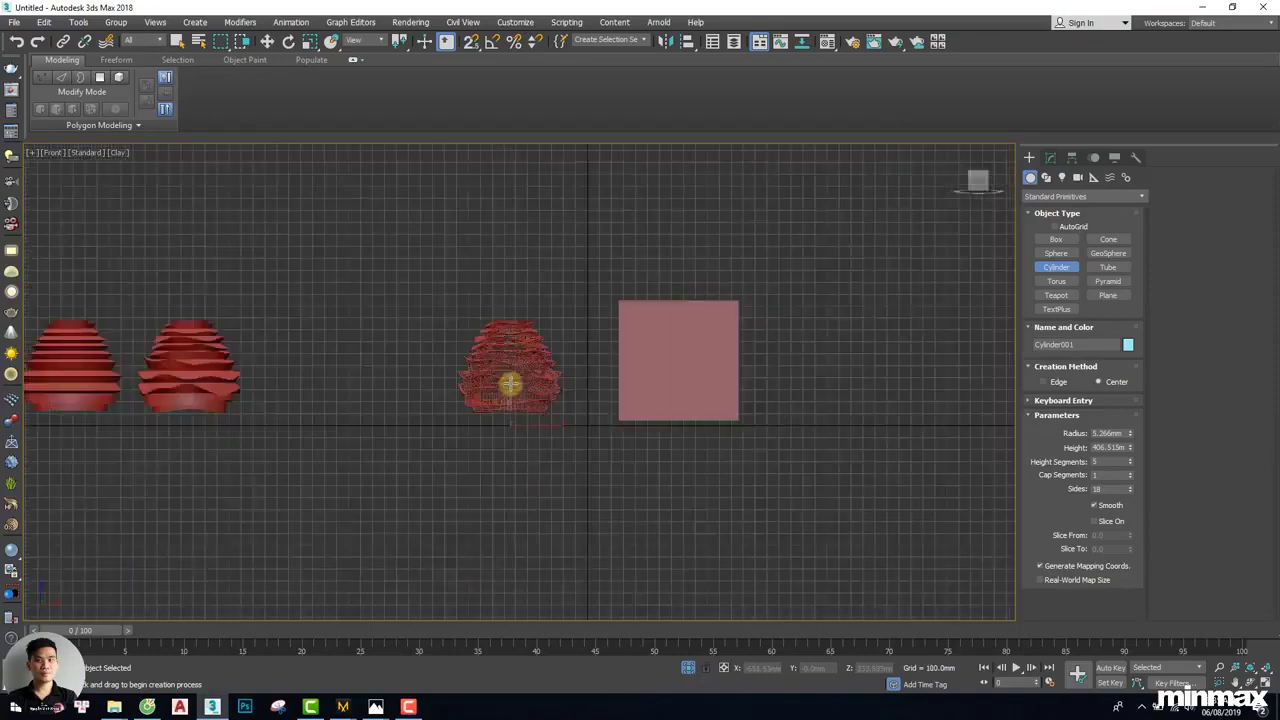
# Move the cylinder up in the front view until its base sits at the lampshade's top ring
pyautogui.click(510, 395)
pyautogui.moveTo(510, 399); pyautogui.dragTo(509, 283)
pyautogui.scroll(5, 514, 300)
pyautogui.press('F4')
pyautogui.scroll(-3, 510, 340)
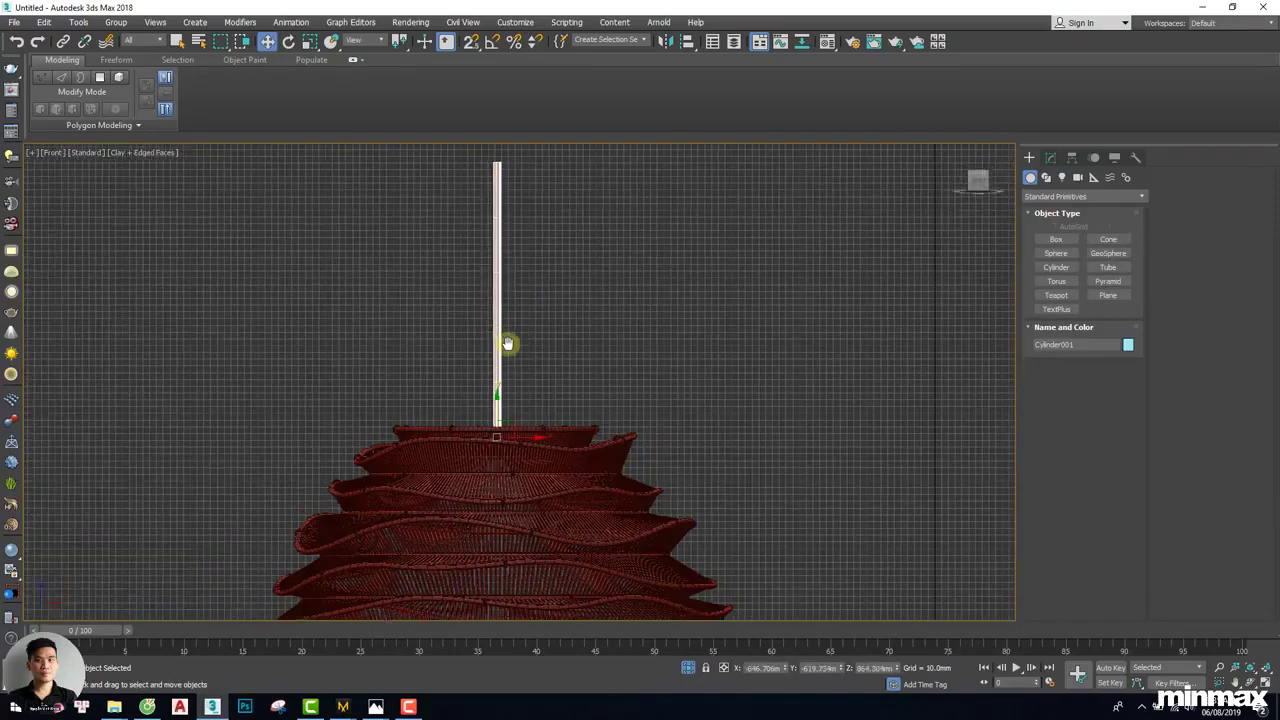
# Increase the cylinder's height to about 1681 mm above the lampshade and hide the edged faces
pyautogui.click(1051, 158)
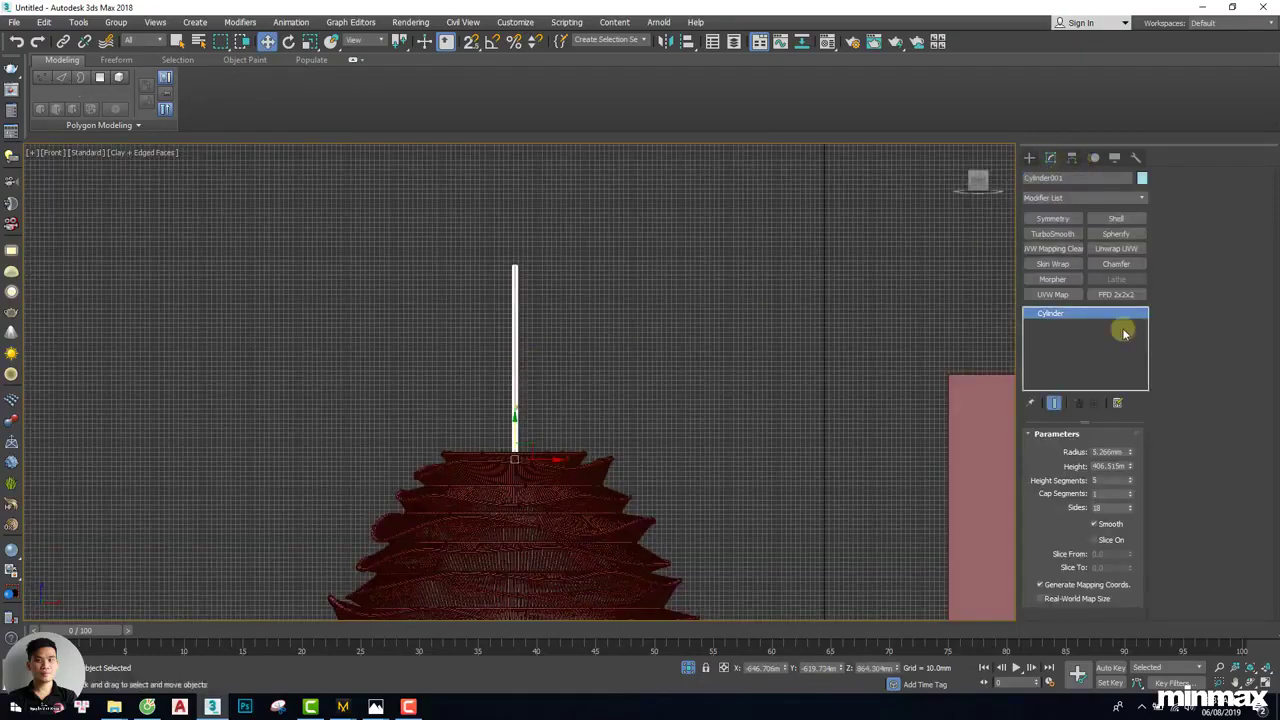
pyautogui.moveTo(1131, 477); pyautogui.dragTo(1131, 443)
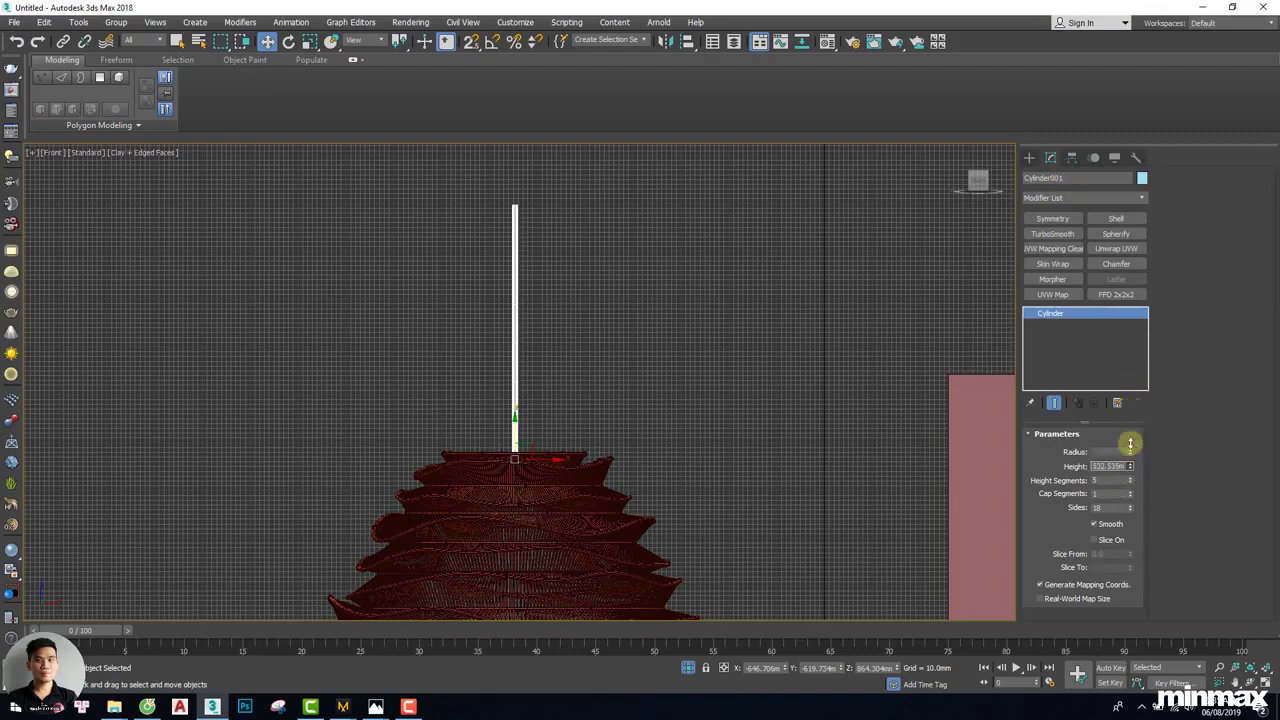
pyautogui.scroll(-4, 614, 323)
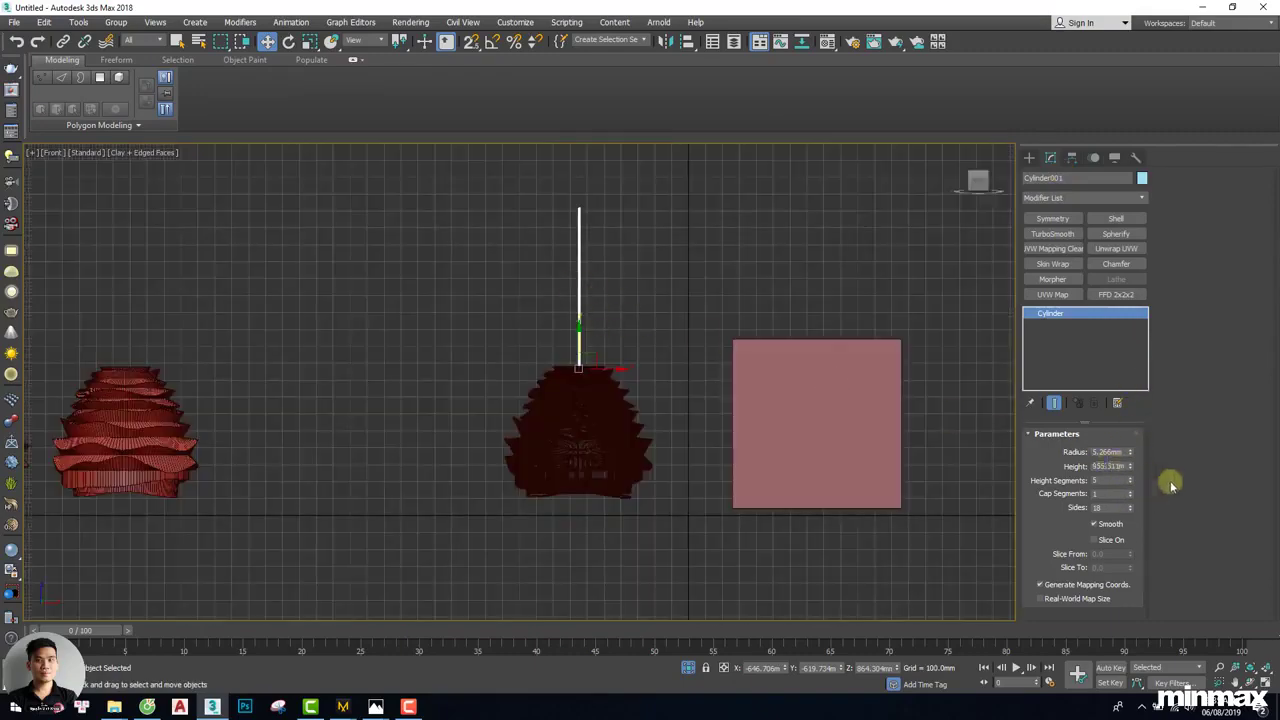
pyautogui.moveTo(1133, 468); pyautogui.dragTo(1117, 420)
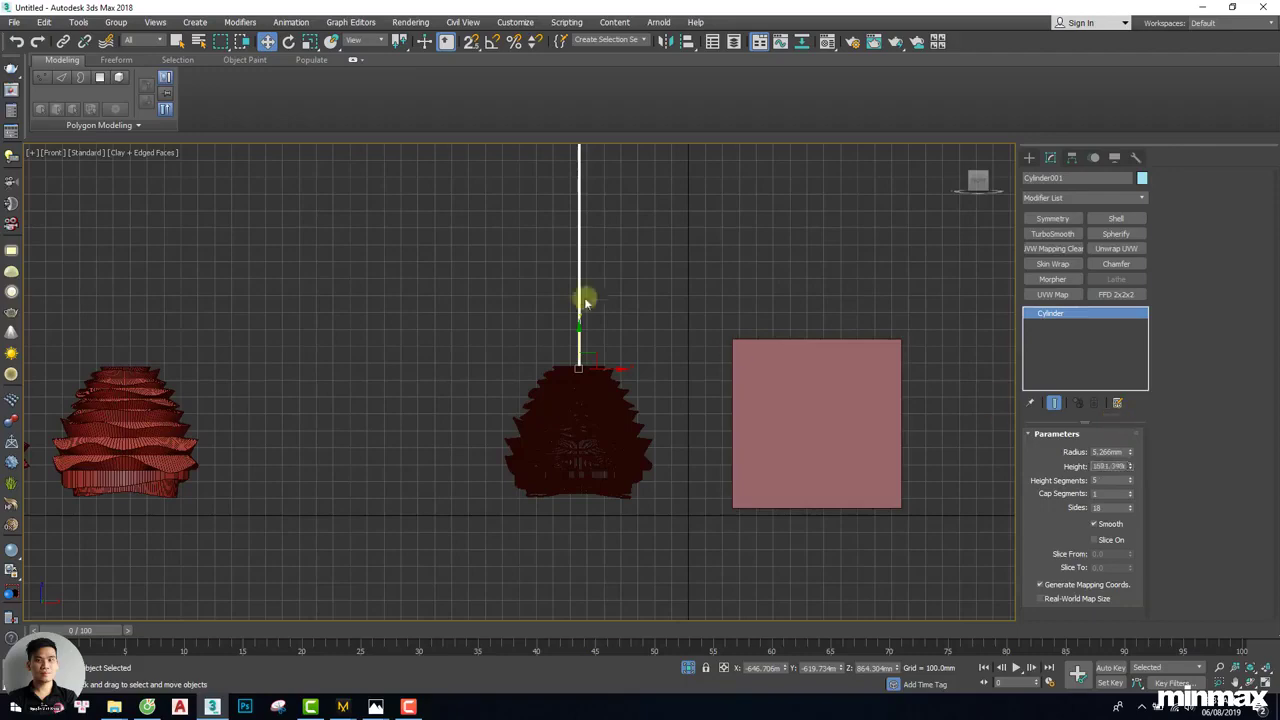
pyautogui.moveTo(586, 297); pyautogui.dragTo(606, 380, button='middle')
pyautogui.scroll(-3, 591, 395)
pyautogui.scroll(6, 591, 395)
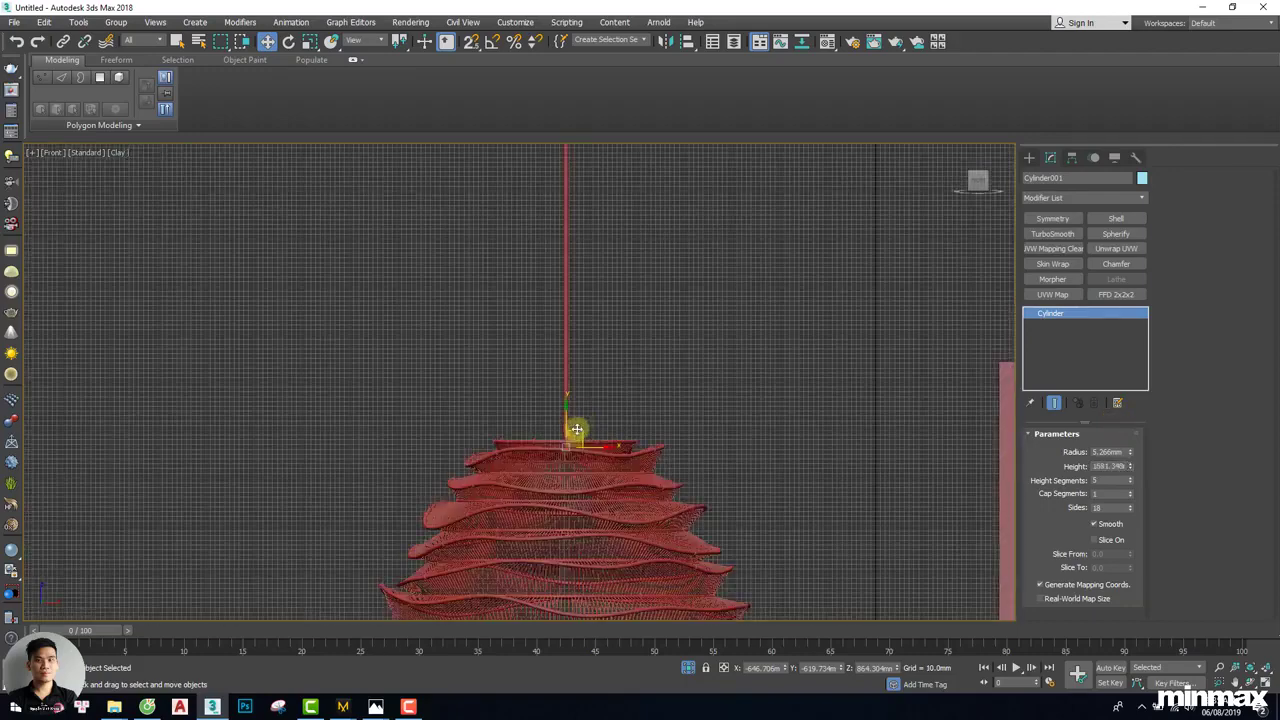
# Shift the cylinder about 11 mm in negative X and about 8.6 mm upward over the lampshade's opening
pyautogui.moveTo(577, 429); pyautogui.dragTo(572, 425)
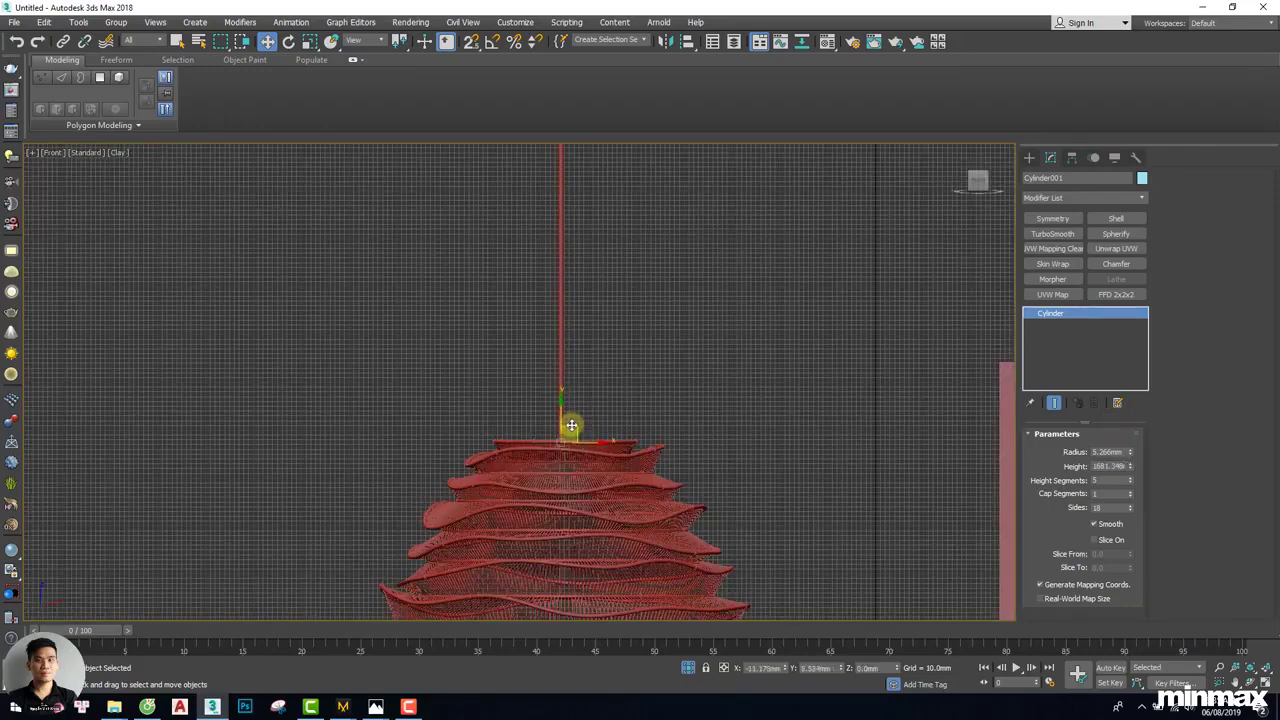
pyautogui.scroll(-4, 565, 410)
pyautogui.scroll(2, 562, 406)
pyautogui.keyDown('alt'); pyautogui.moveTo(563, 403); pyautogui.dragTo(592, 432, button='middle'); pyautogui.keyUp('alt')
# Lengthen the cylinder to a height of about 2068 mm and check its base at the lampshade's opening
pyautogui.press('f')
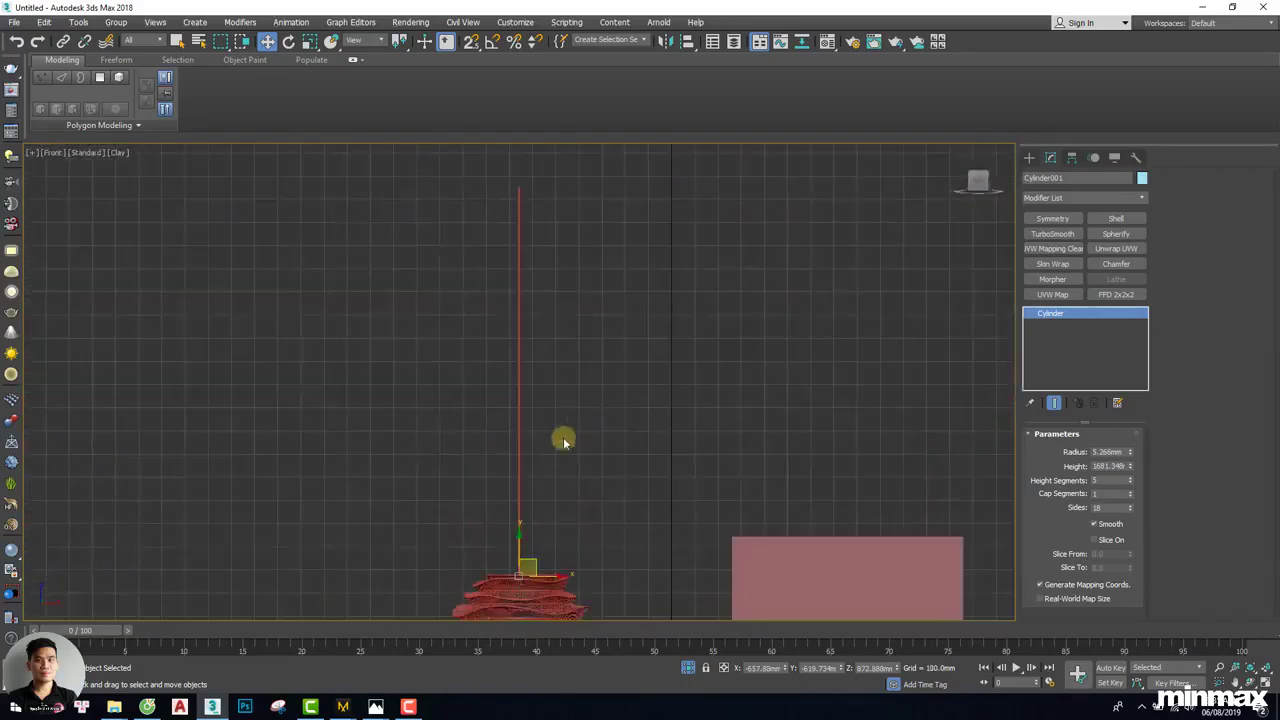
pyautogui.scroll(2, 566, 430)
pyautogui.scroll(-2, 571, 389)
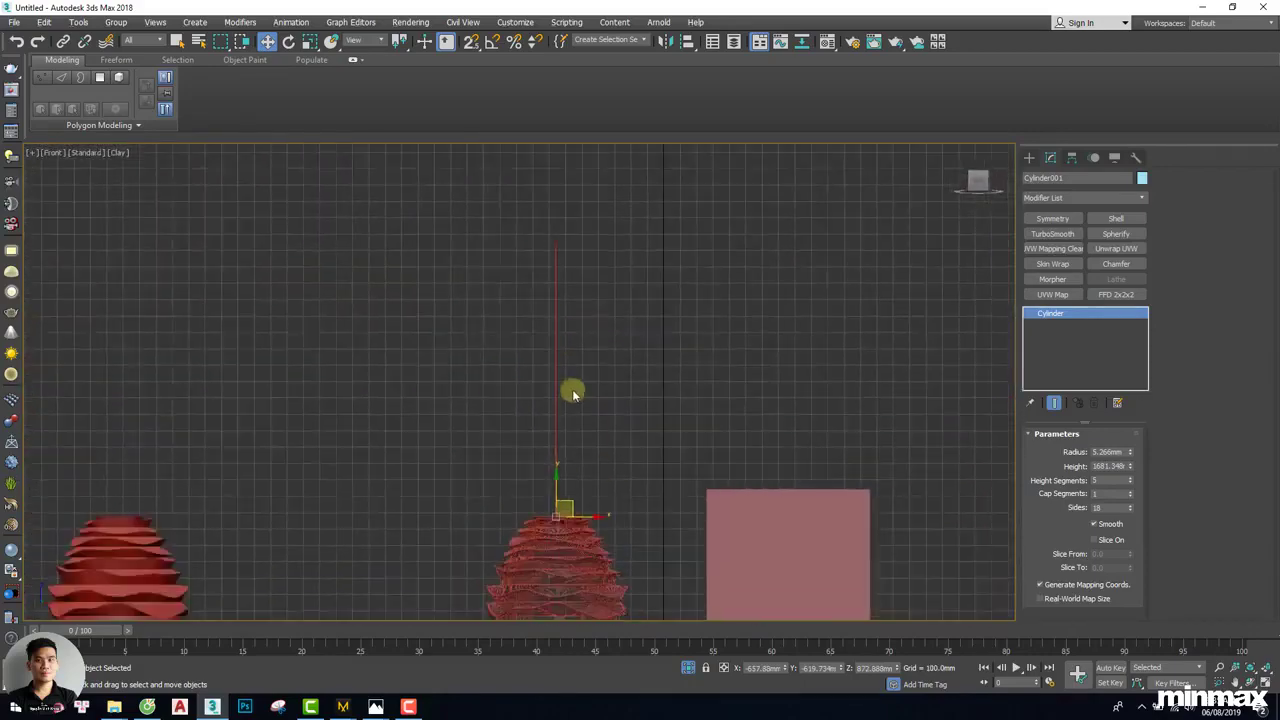
pyautogui.moveTo(1134, 467); pyautogui.dragTo(1130, 450)
pyautogui.keyDown('alt'); pyautogui.moveTo(583, 437); pyautogui.dragTo(603, 490, button='middle'); pyautogui.keyUp('alt')
pyautogui.scroll(4, 569, 489)
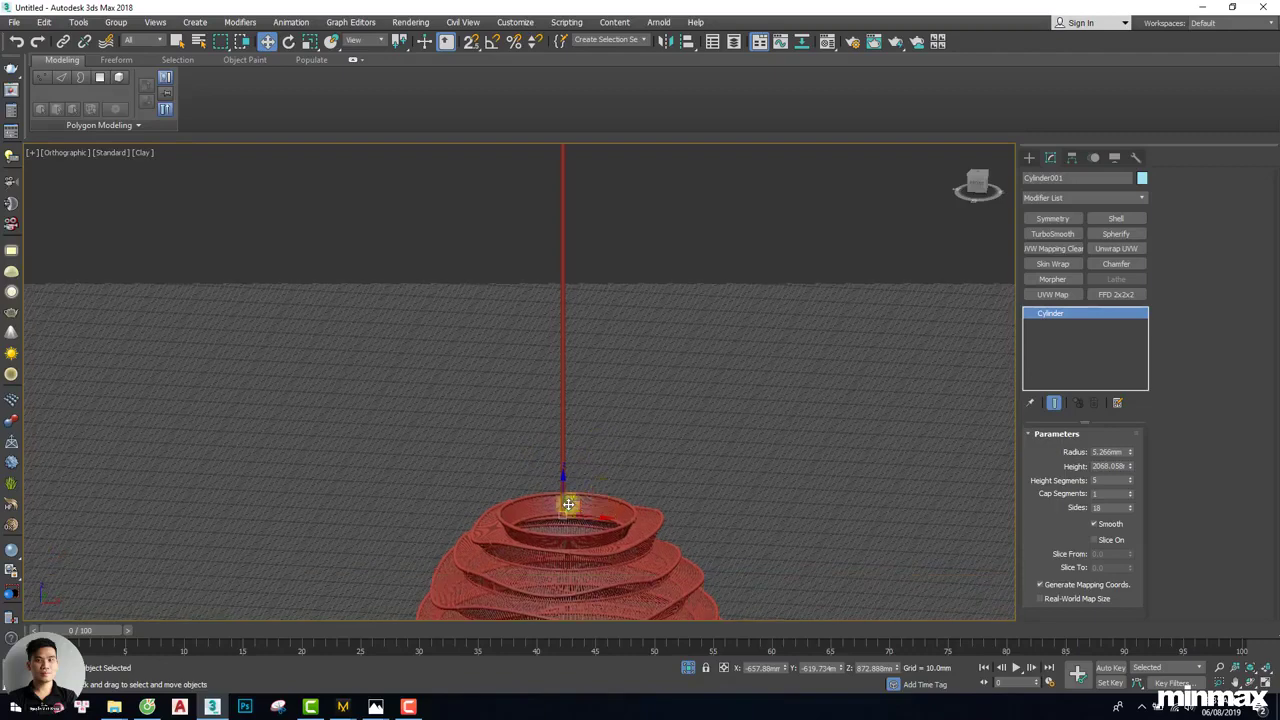
pyautogui.scroll(2, 568, 505)
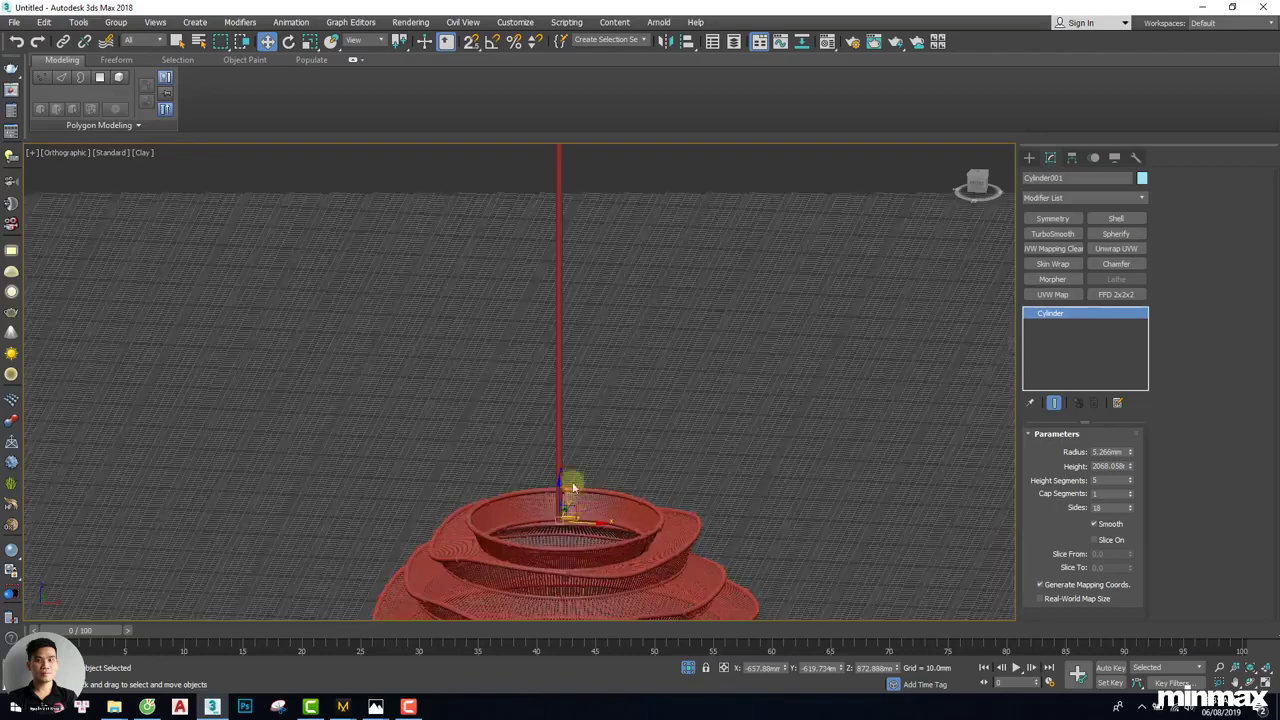
# Export only the selected cylinder as an OBJ file into the "Tutoiral roost bamboo cloud chandeliers" desktop folder
pyautogui.click(14, 22)
pyautogui.moveTo(97, 225)
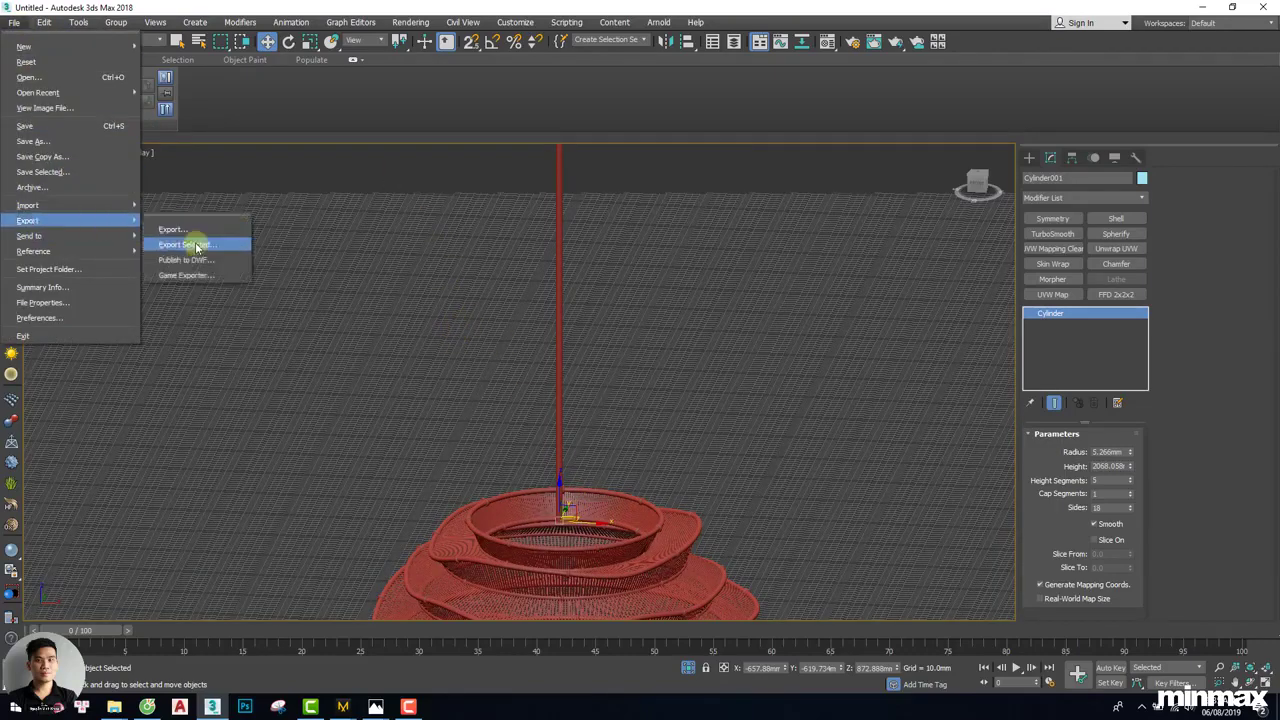
pyautogui.click(197, 248)
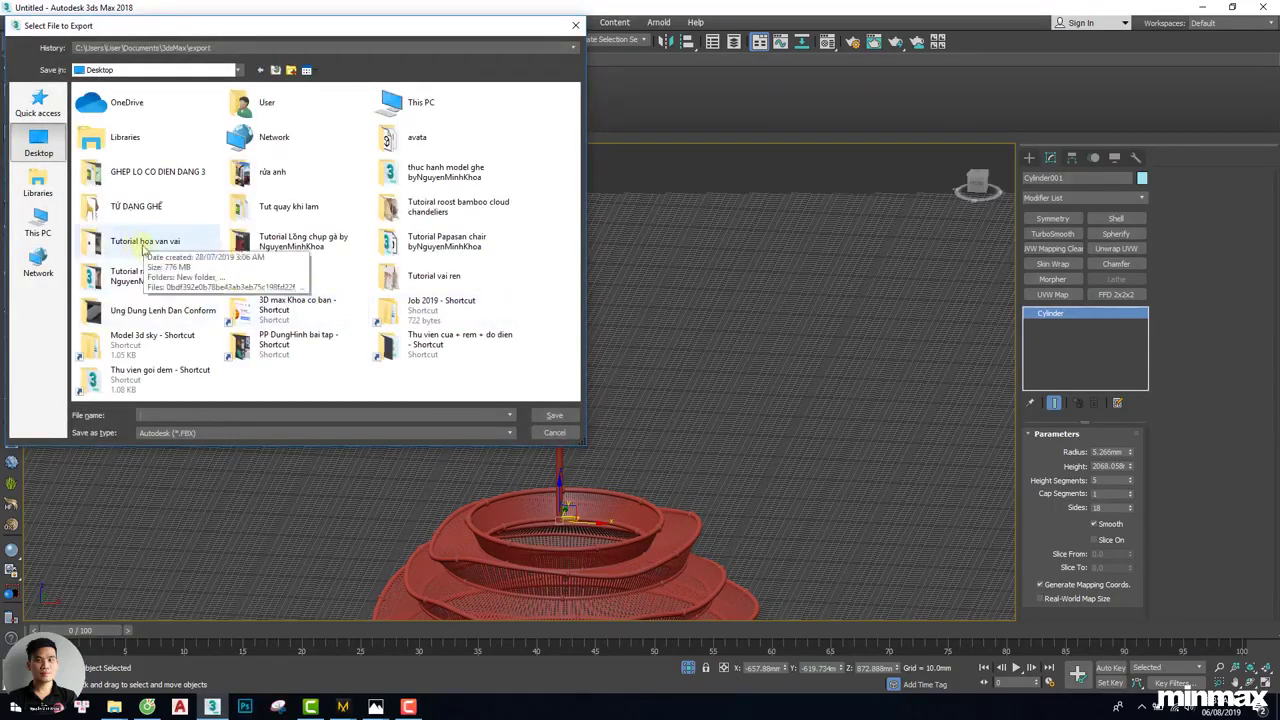
pyautogui.doubleClick(424, 210)
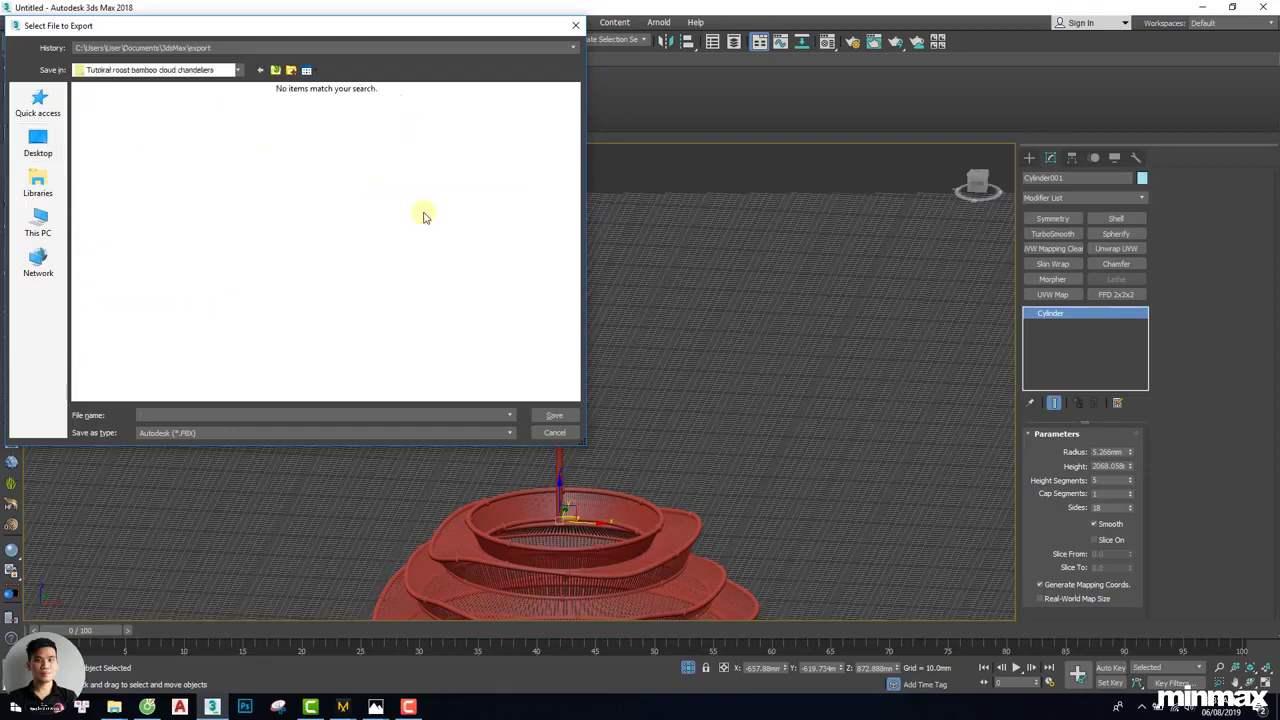
pyautogui.click(234, 434)
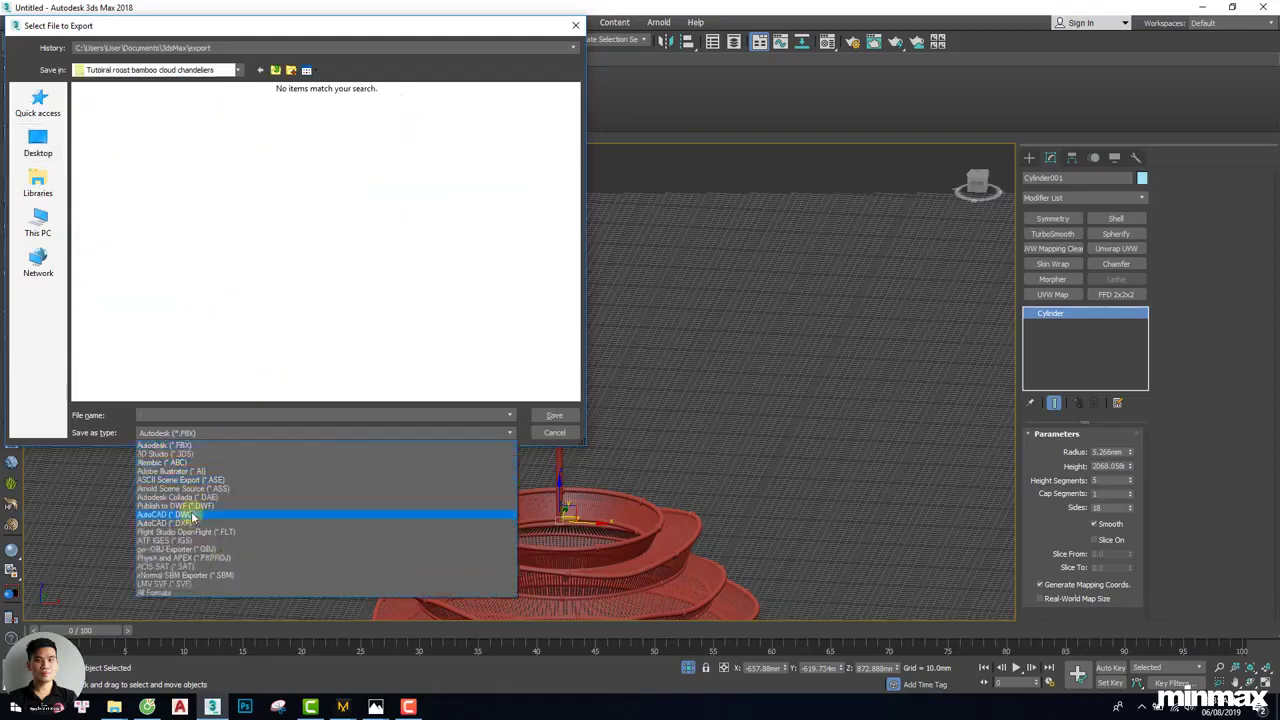
pyautogui.click(197, 552)
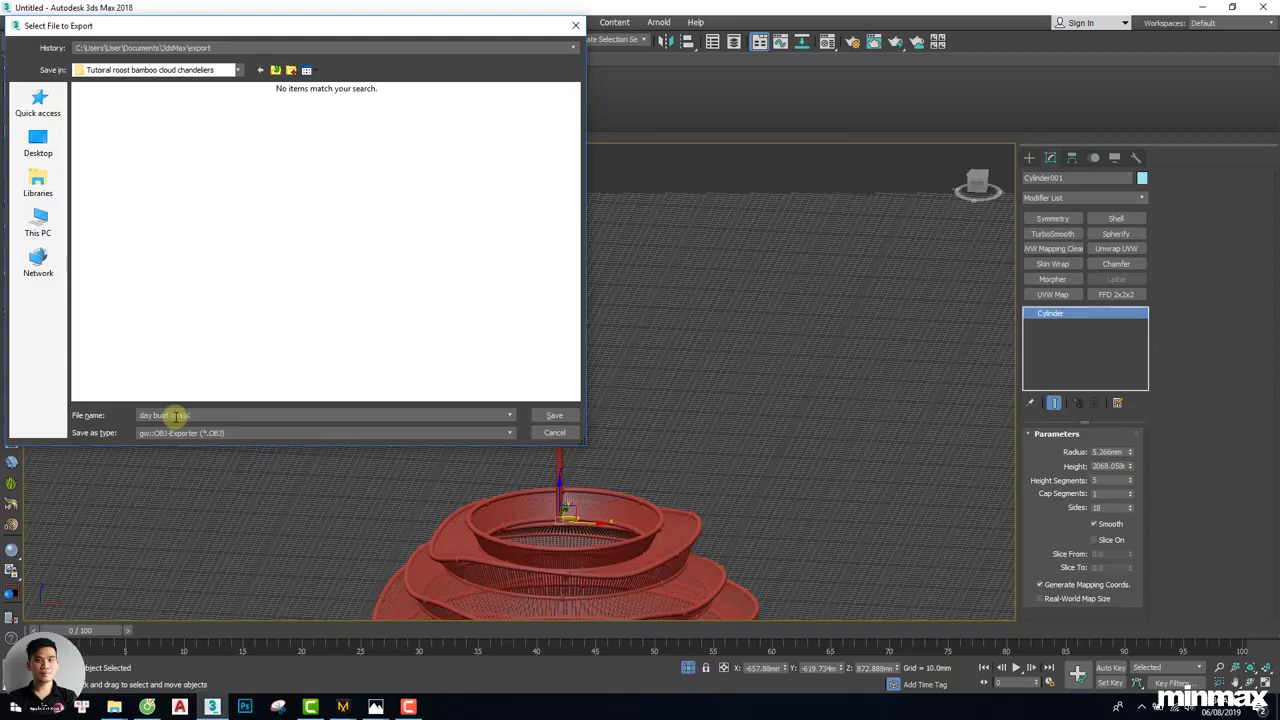
pyautogui.click(550, 414)
pyautogui.click(578, 466)
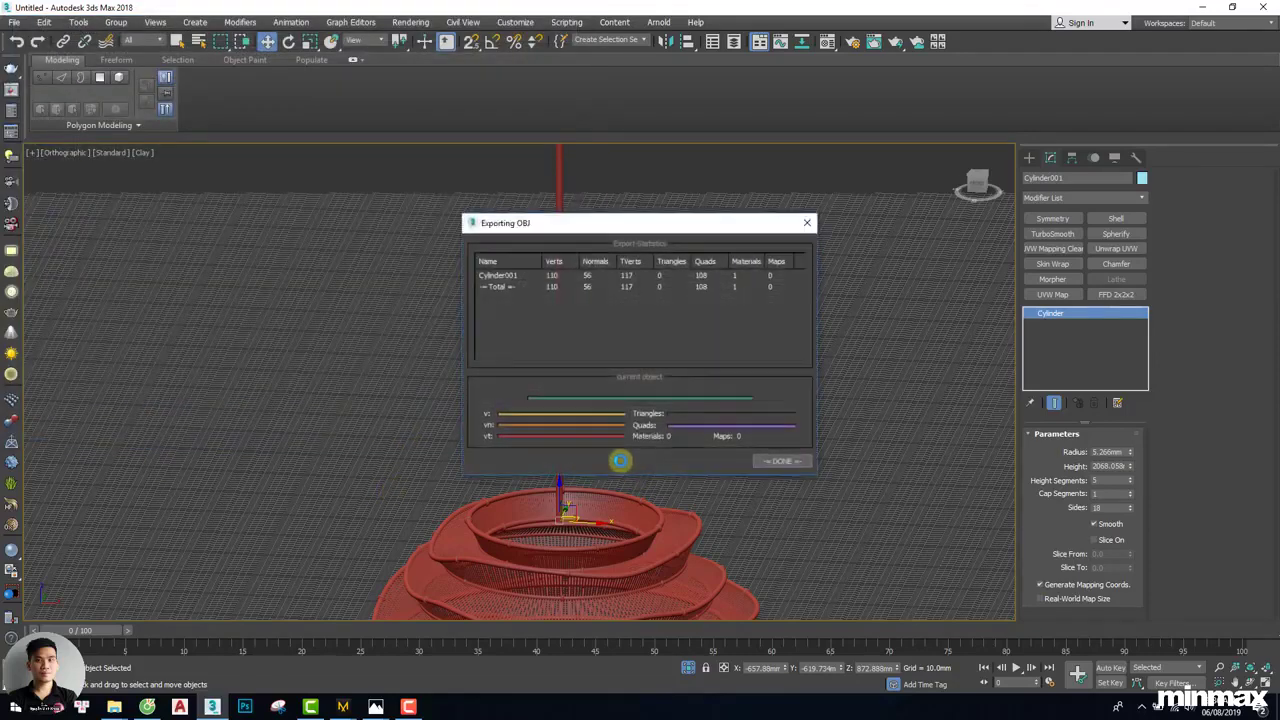
pyautogui.click(777, 458)
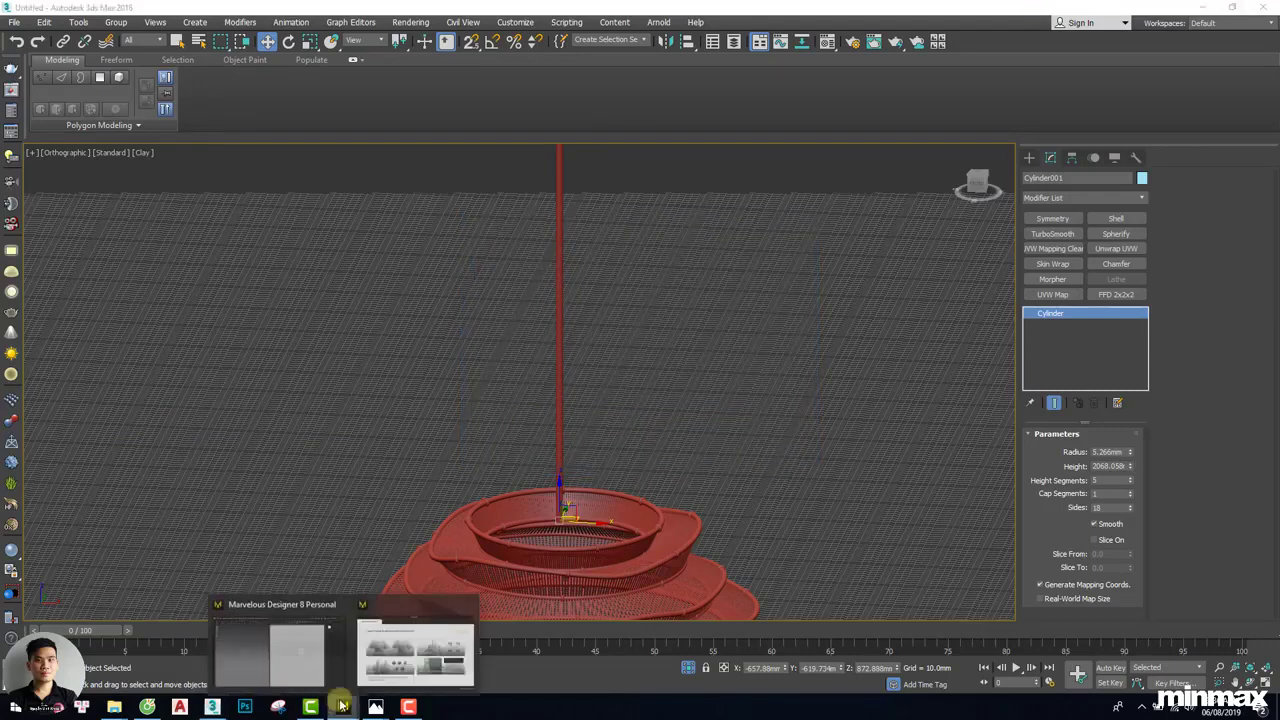
# Switch to Marvelous Designer 8 and dismiss its welcome window
pyautogui.click(386, 652)
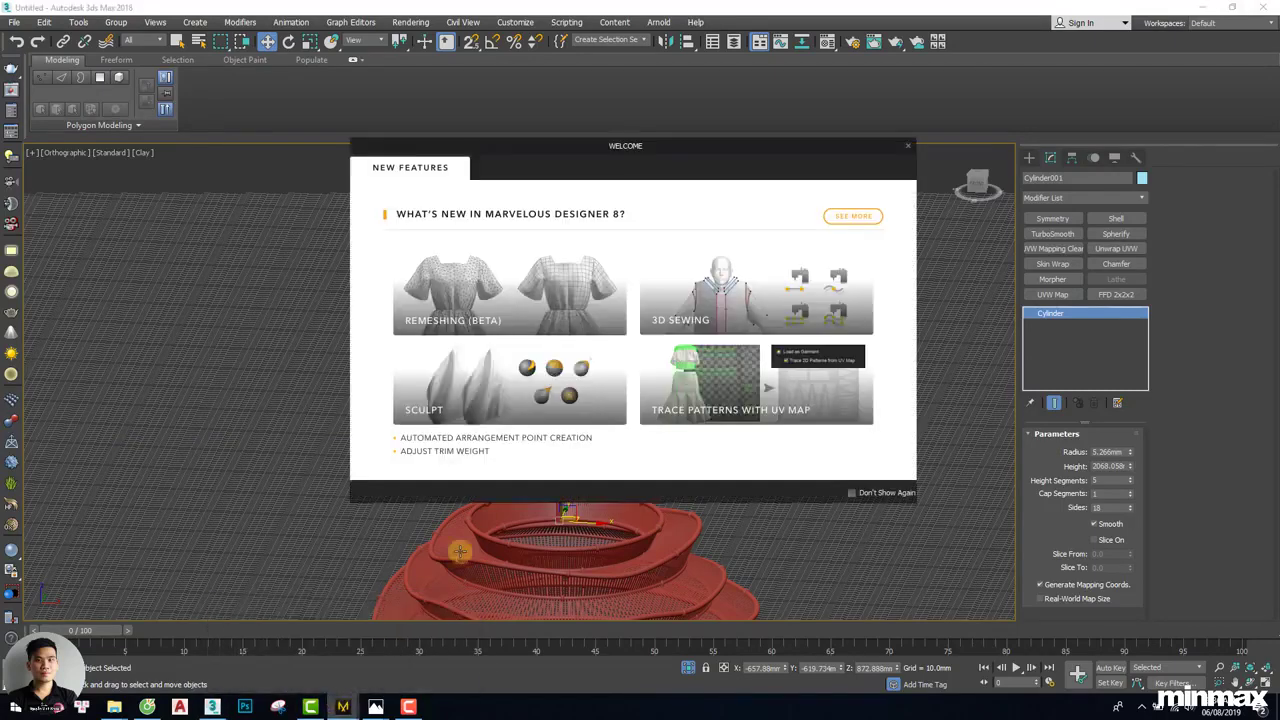
pyautogui.click(911, 148)
pyautogui.hotkey('alt', 'Tab')
pyautogui.click(414, 570)
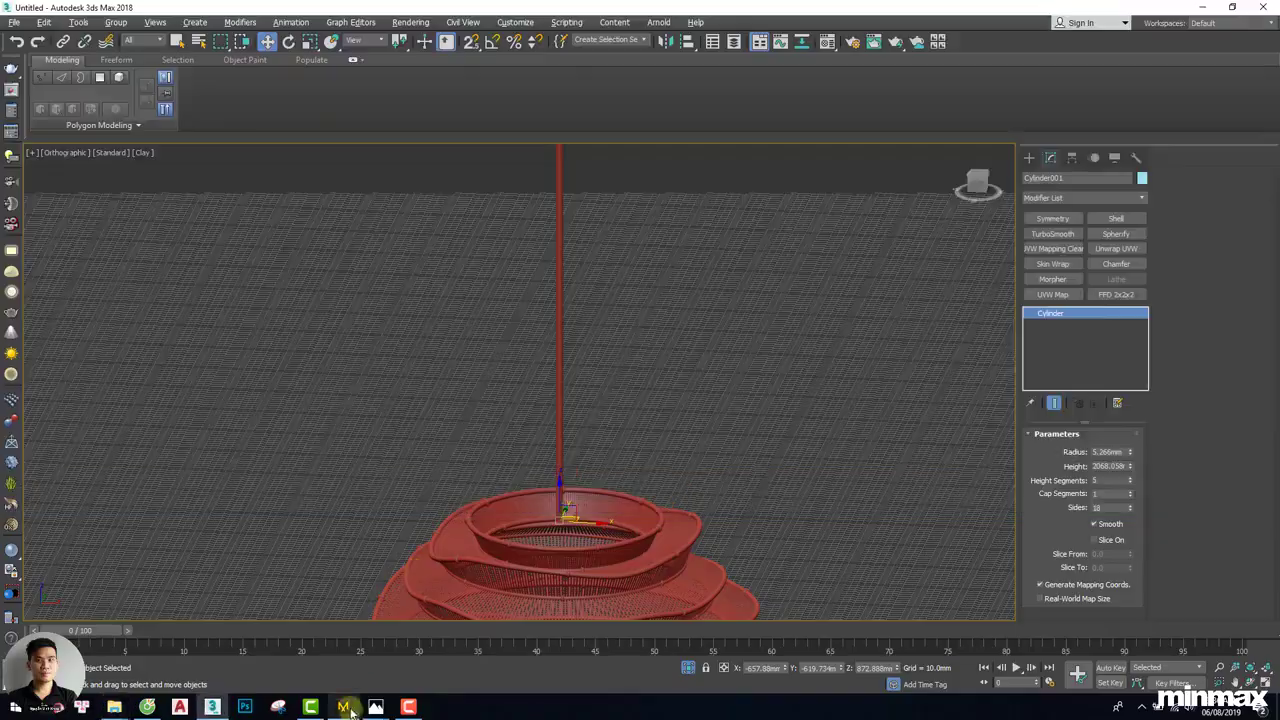
pyautogui.click(347, 707)
# Import the rod's OBJ from the "Tutoiral roost bamboo cloud chandeliers" desktop folder with load type Open and mm scale
pyautogui.click(47, 13)
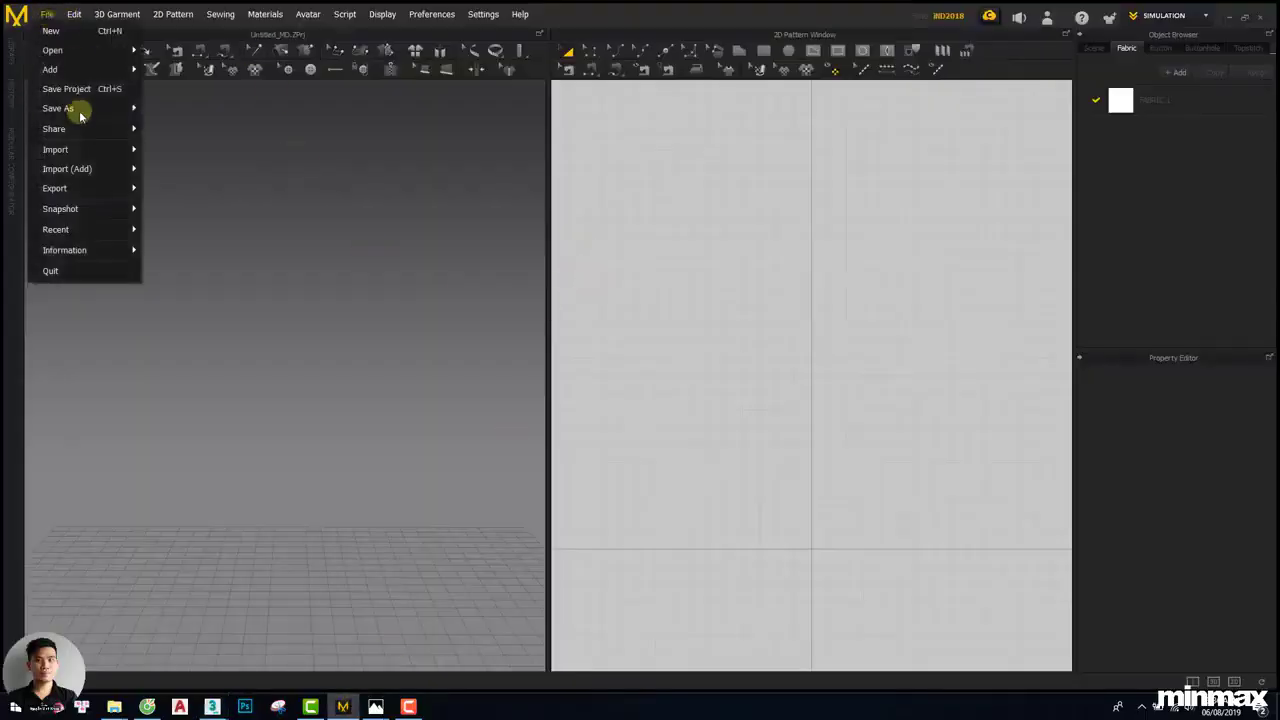
pyautogui.moveTo(83, 151)
pyautogui.click(166, 150)
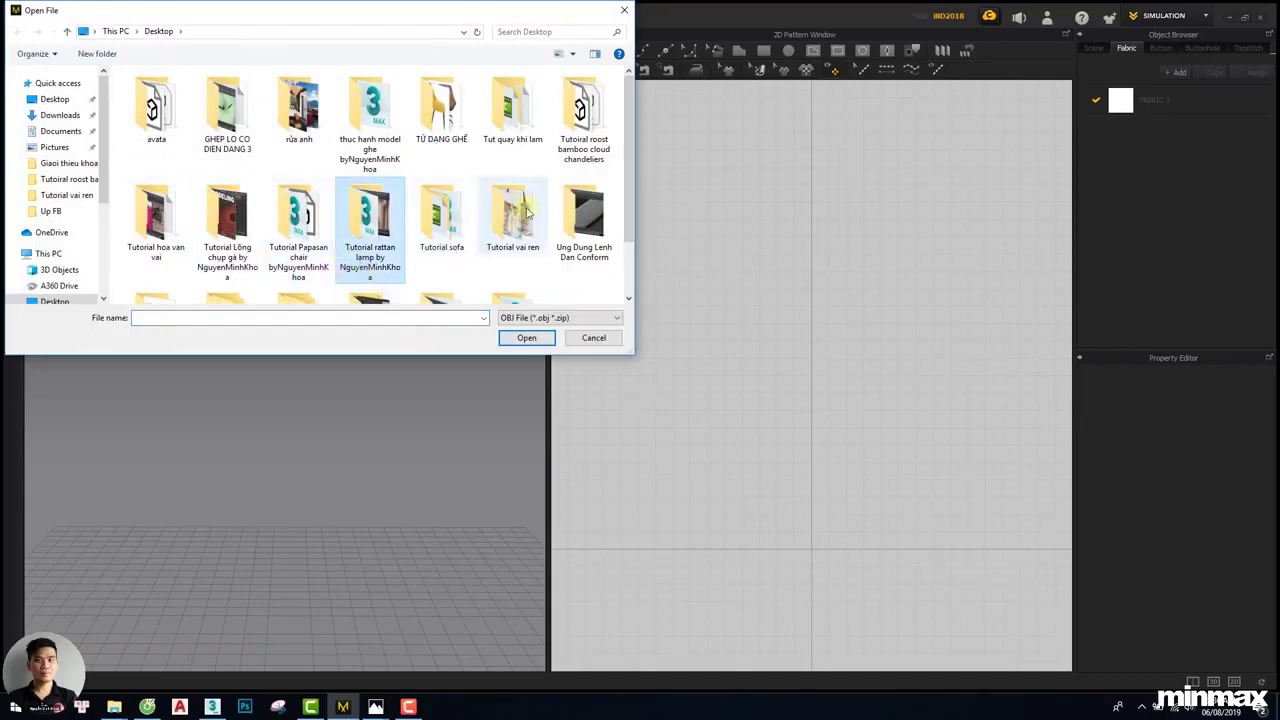
pyautogui.doubleClick(584, 112)
pyautogui.doubleClick(155, 105)
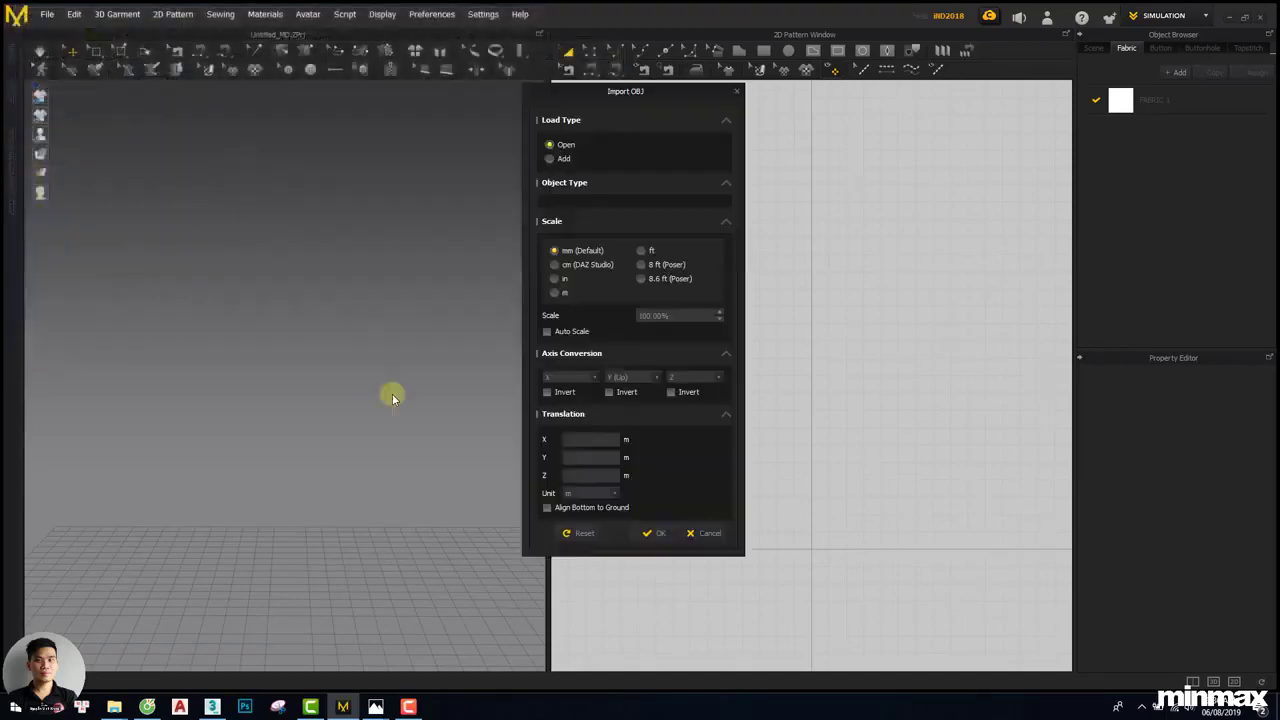
pyautogui.click(653, 587)
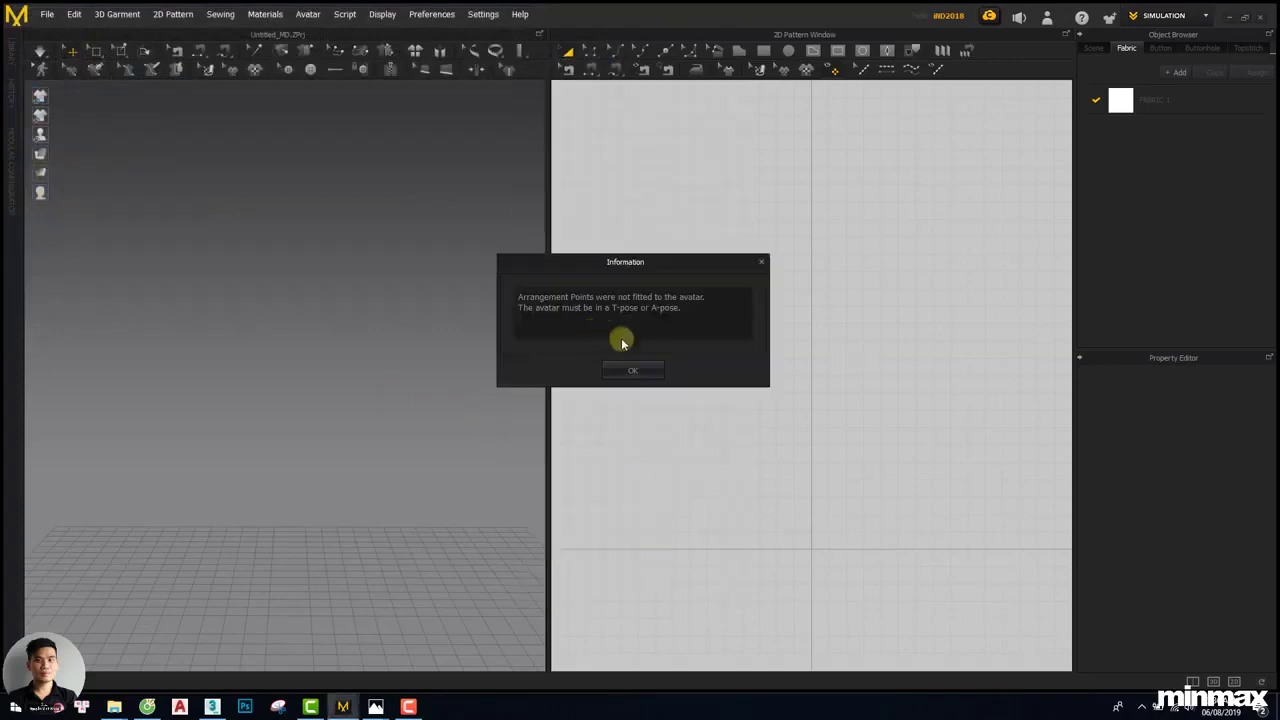
pyautogui.click(640, 371)
pyautogui.scroll(-2, 330, 285)
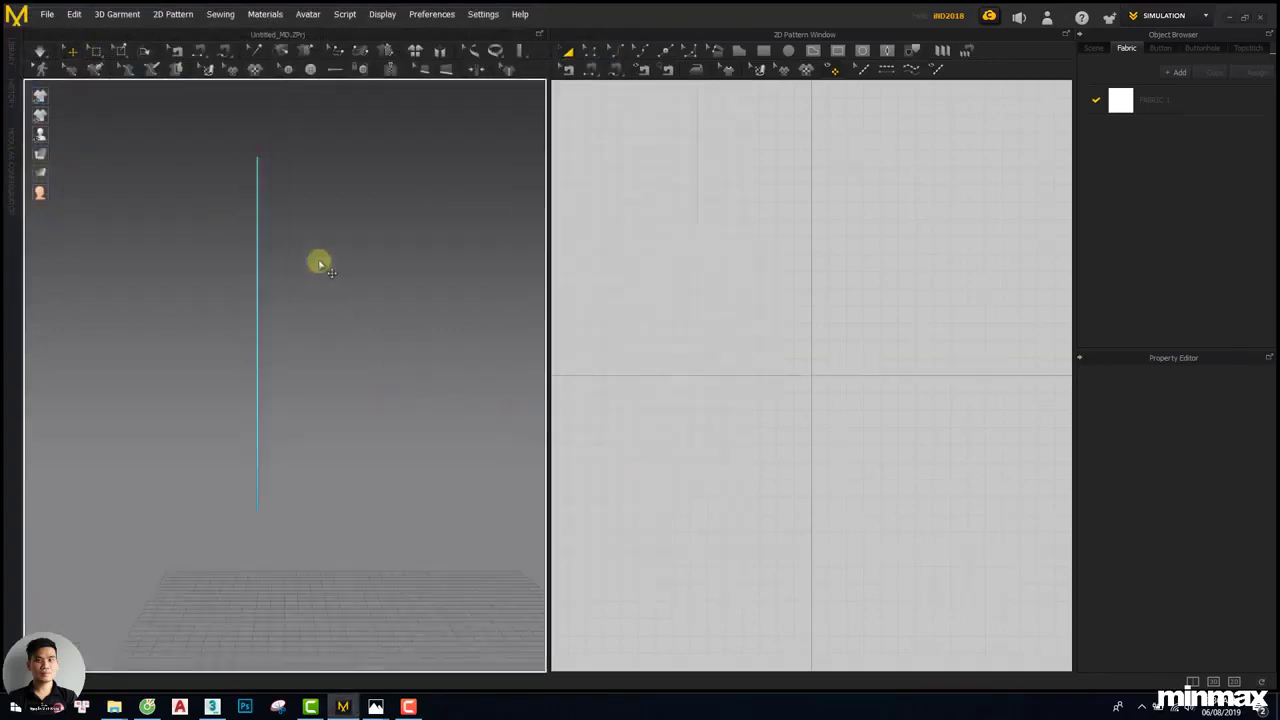
# Draw a tall, narrow rectangular pattern matching the rod's height, with a total outline length of about 4302 mm
pyautogui.scroll(5, 740, 290)
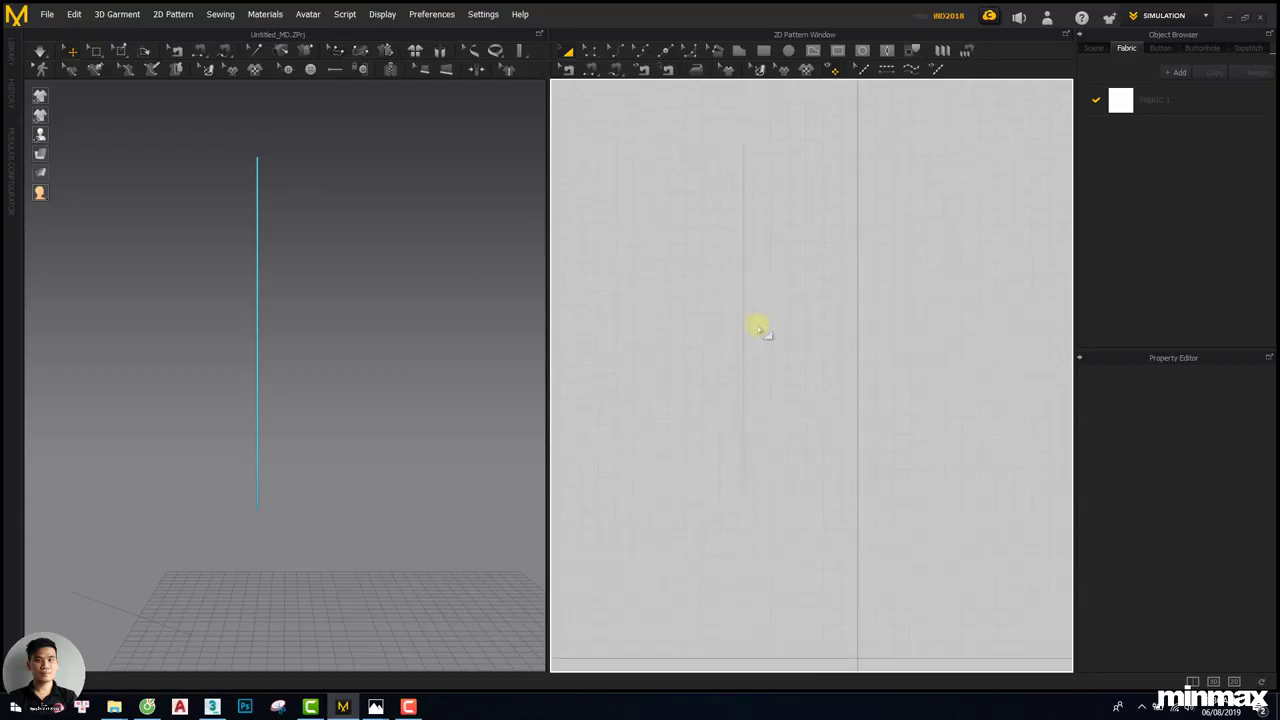
pyautogui.moveTo(732, 148); pyautogui.dragTo(751, 501)
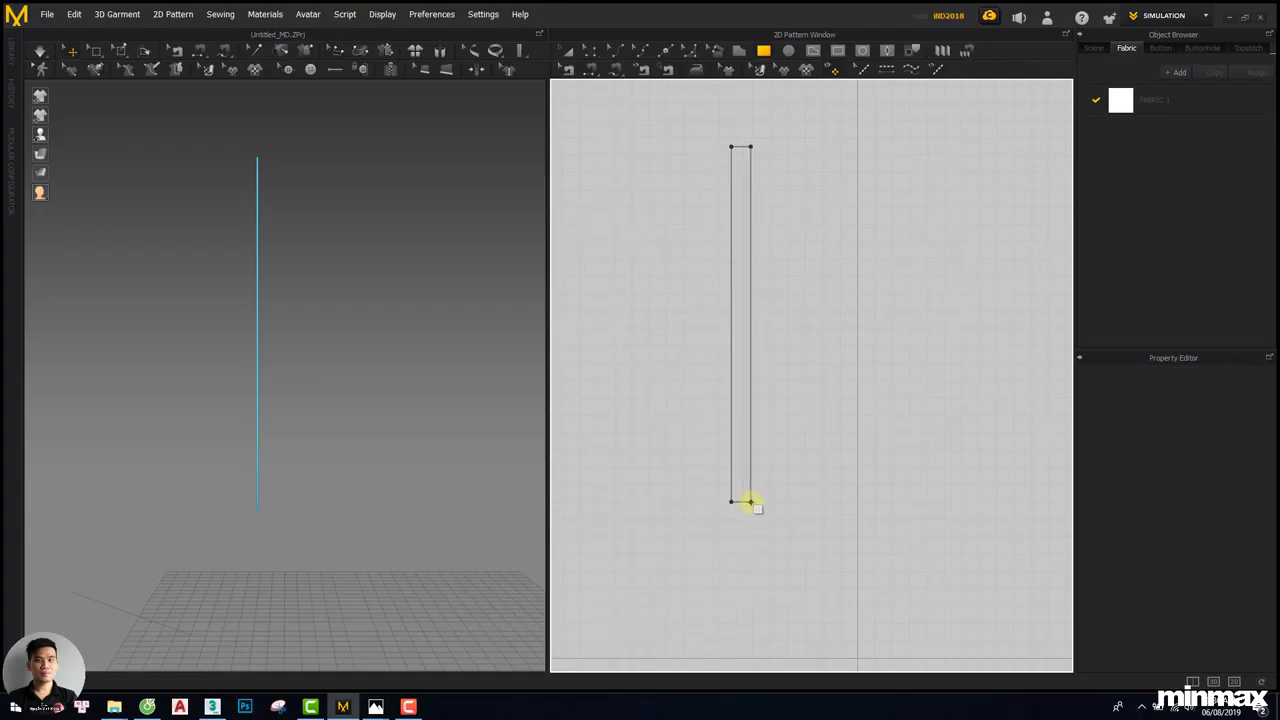
pyautogui.moveTo(751, 502); pyautogui.dragTo(747, 503)
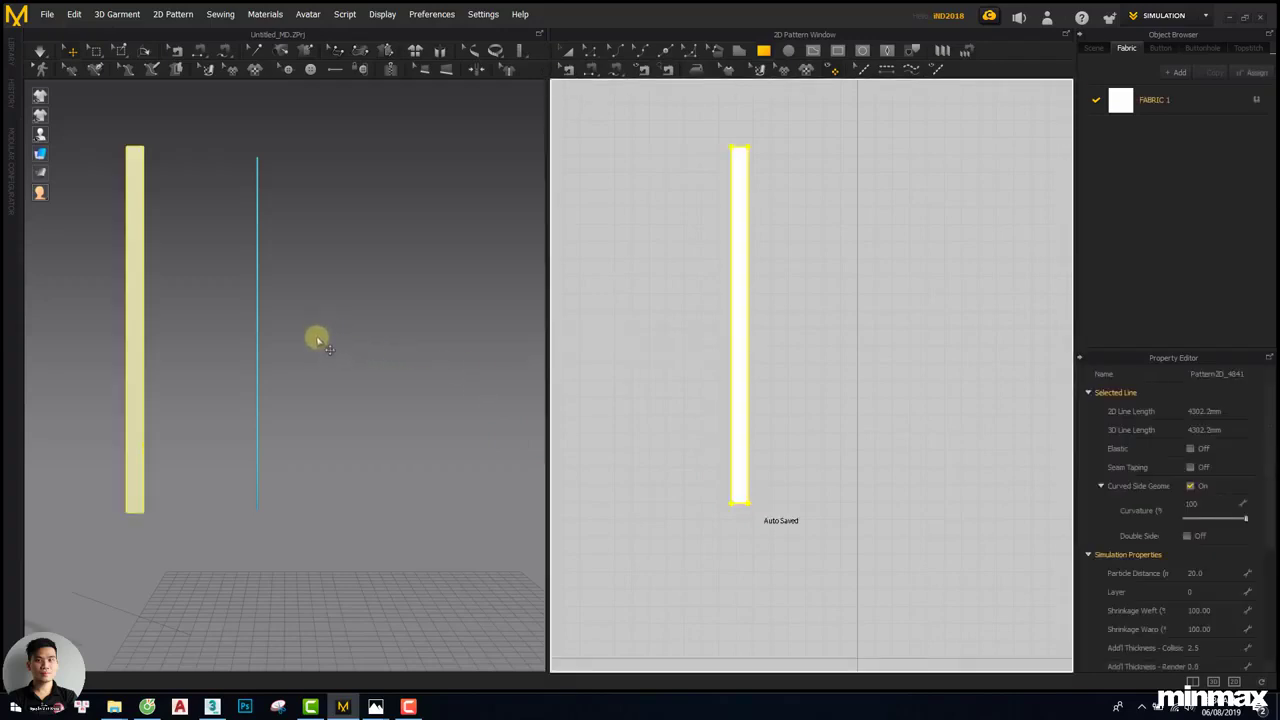
# Move the rectangular strip horizontally in 3D until it stands right beside the imported rod
pyautogui.moveTo(317, 340); pyautogui.dragTo(229, 340, button='right')
pyautogui.click(163, 317)
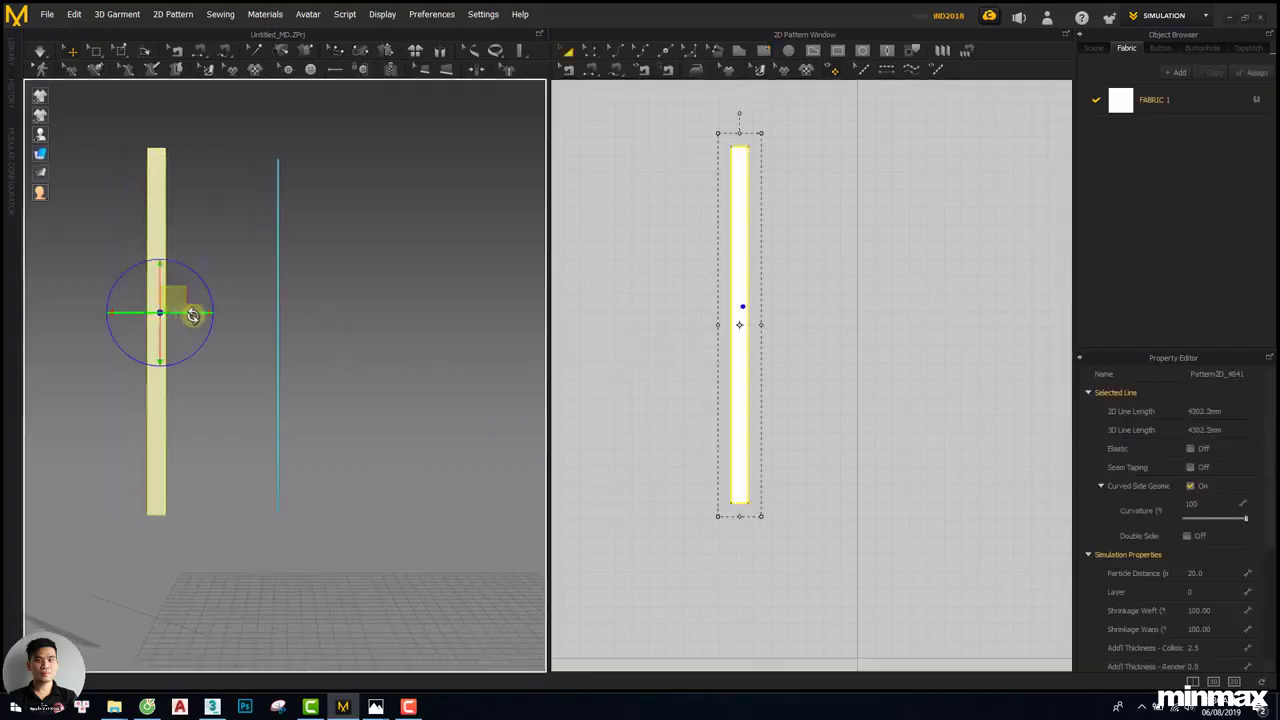
pyautogui.click(211, 312)
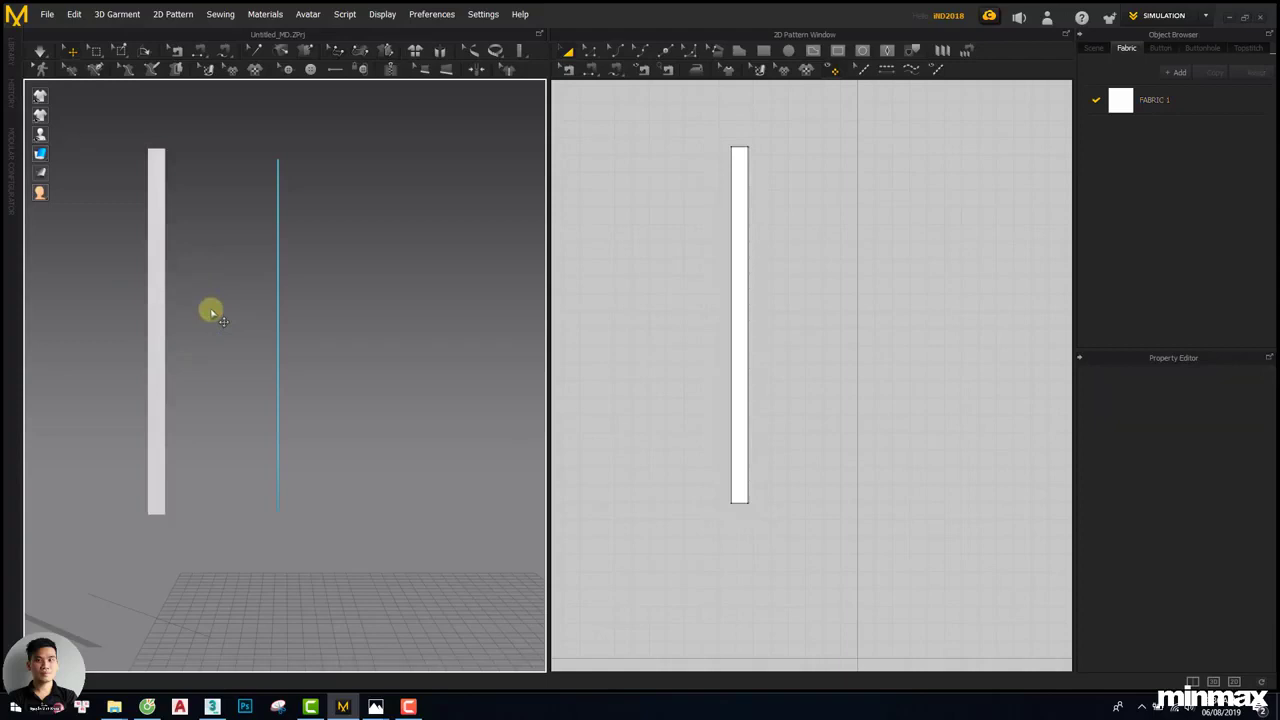
pyautogui.click(151, 309)
pyautogui.moveTo(176, 298); pyautogui.dragTo(294, 295)
pyautogui.moveTo(294, 295); pyautogui.dragTo(283, 360, button='right')
pyautogui.rightClick(287, 283)
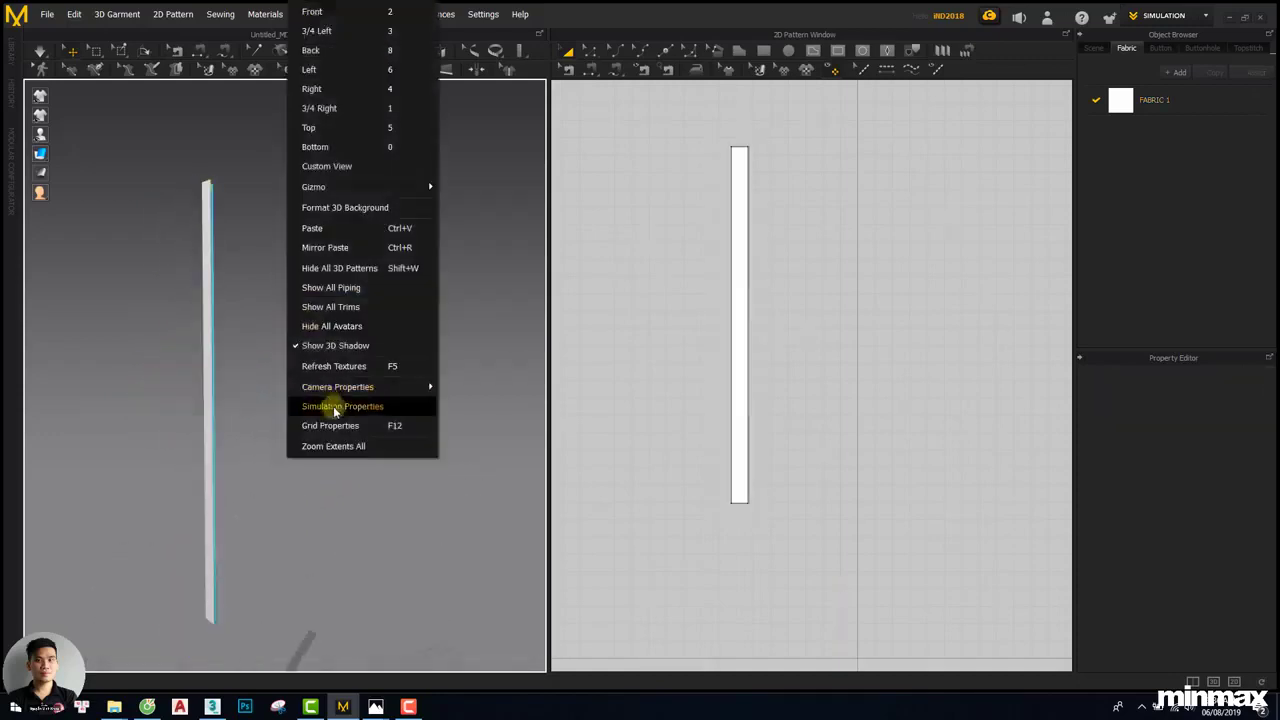
# Show the strip as a mesh in 3D and set its particle distance to 10
pyautogui.click(208, 368)
pyautogui.moveTo(208, 370); pyautogui.dragTo(354, 272, button='right')
pyautogui.moveTo(45, 160)
pyautogui.click(113, 158)
pyautogui.scroll(2, 187, 258)
pyautogui.click(1200, 572)
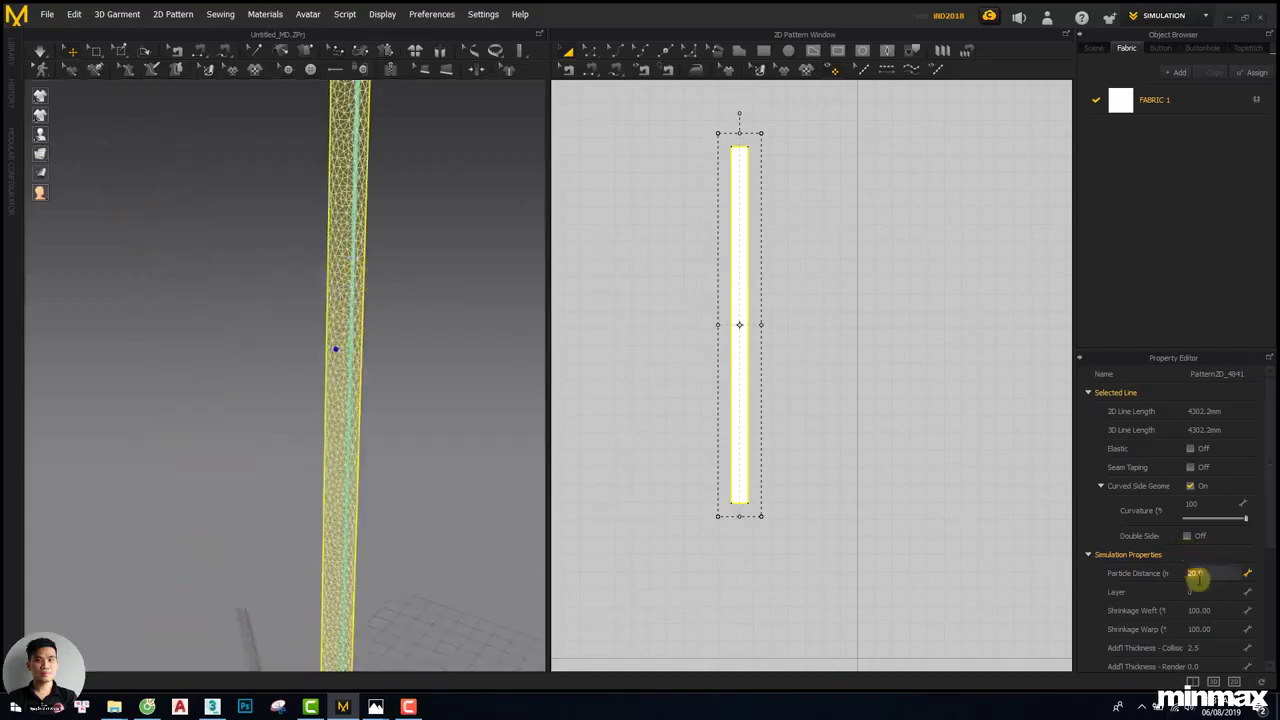
pyautogui.press('Return')
# Set the gravity in the simulation properties to 0
pyautogui.moveTo(331, 289); pyautogui.dragTo(330, 326, button='right')
pyautogui.rightClick(386, 272)
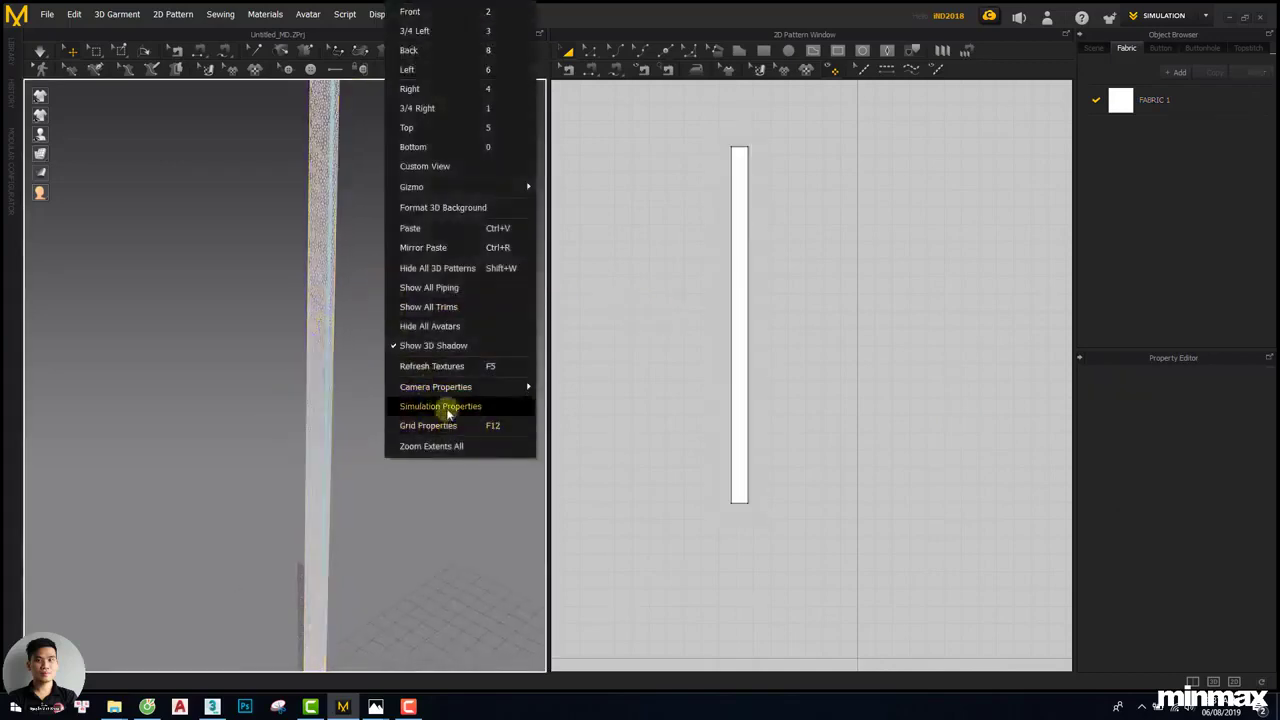
pyautogui.click(443, 406)
pyautogui.click(1222, 542)
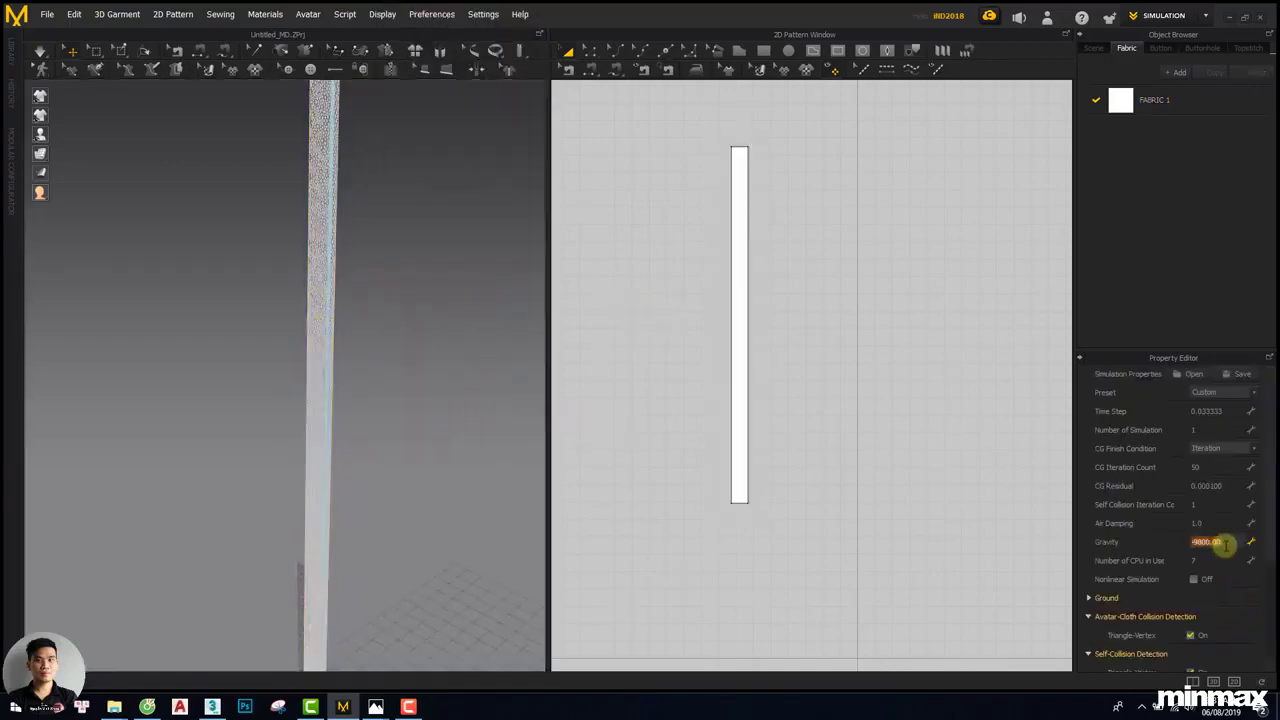
pyautogui.rightClick(459, 272)
pyautogui.click(509, 408)
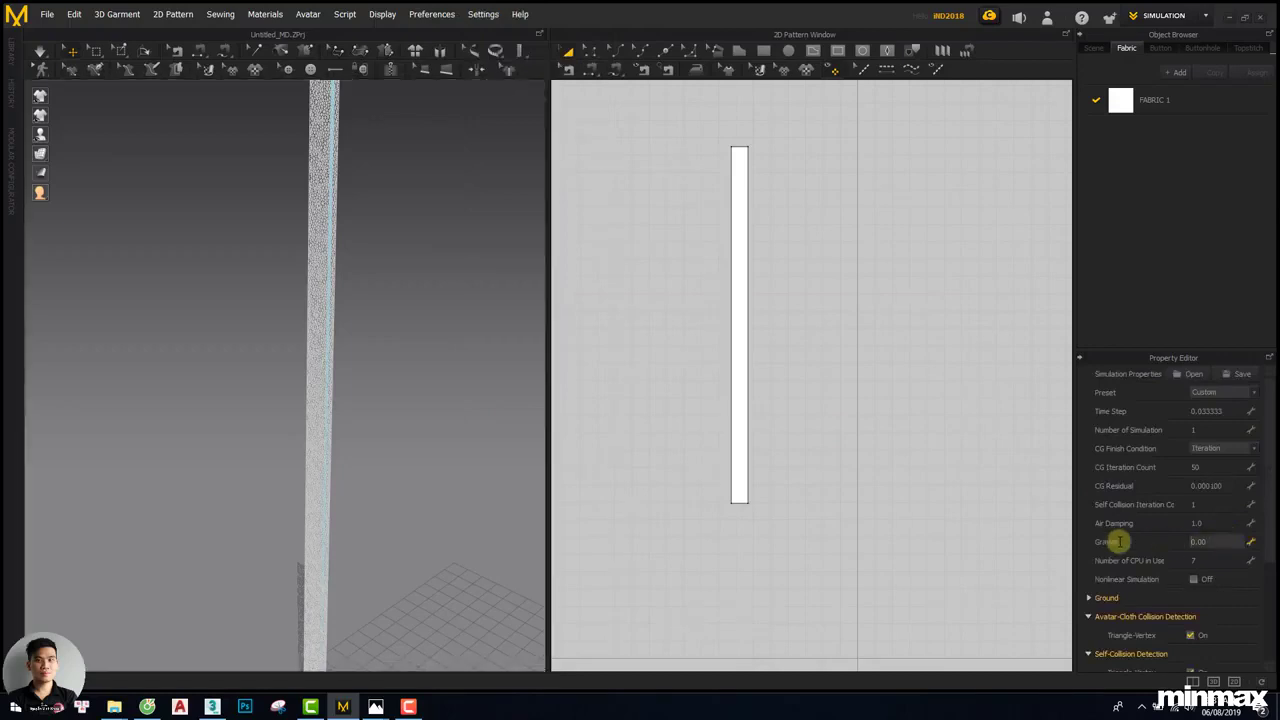
pyautogui.click(1199, 541)
# Return the strip from mesh to surface display in 3D and set its pressure to -5
pyautogui.moveTo(193, 424); pyautogui.dragTo(226, 397, button='right')
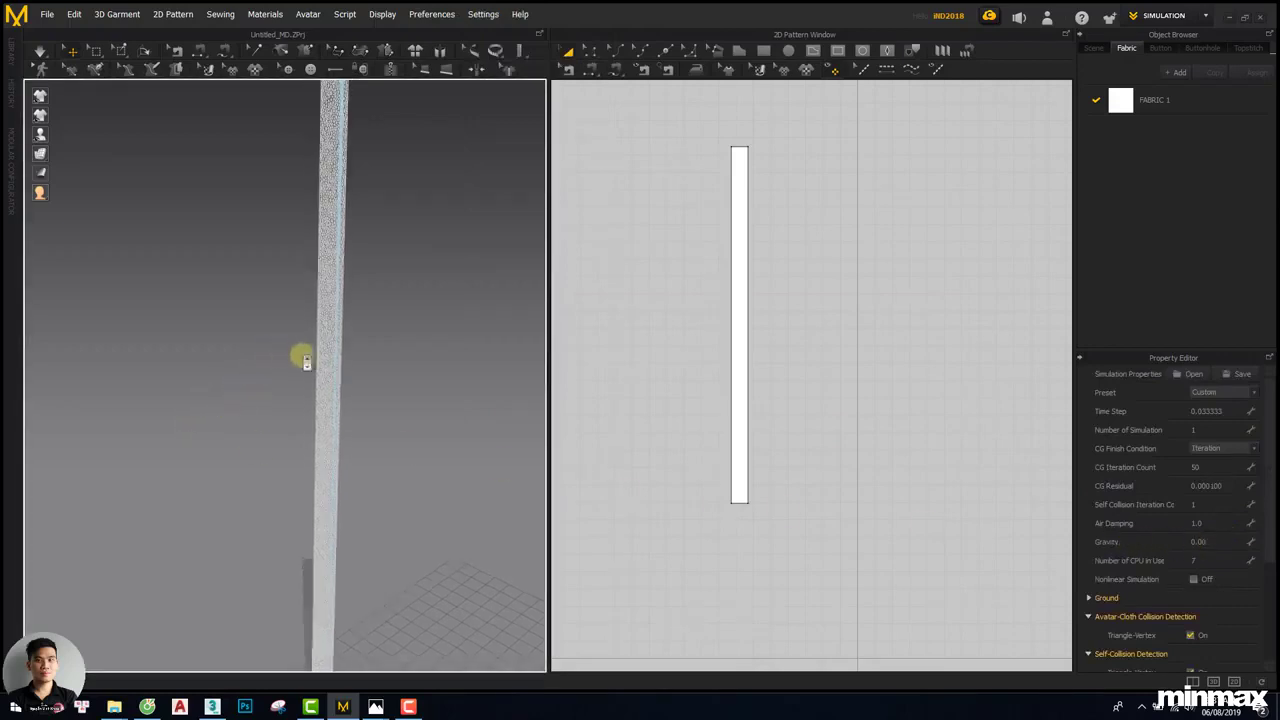
pyautogui.scroll(-2, 304, 358)
pyautogui.click(309, 348)
pyautogui.click(318, 348)
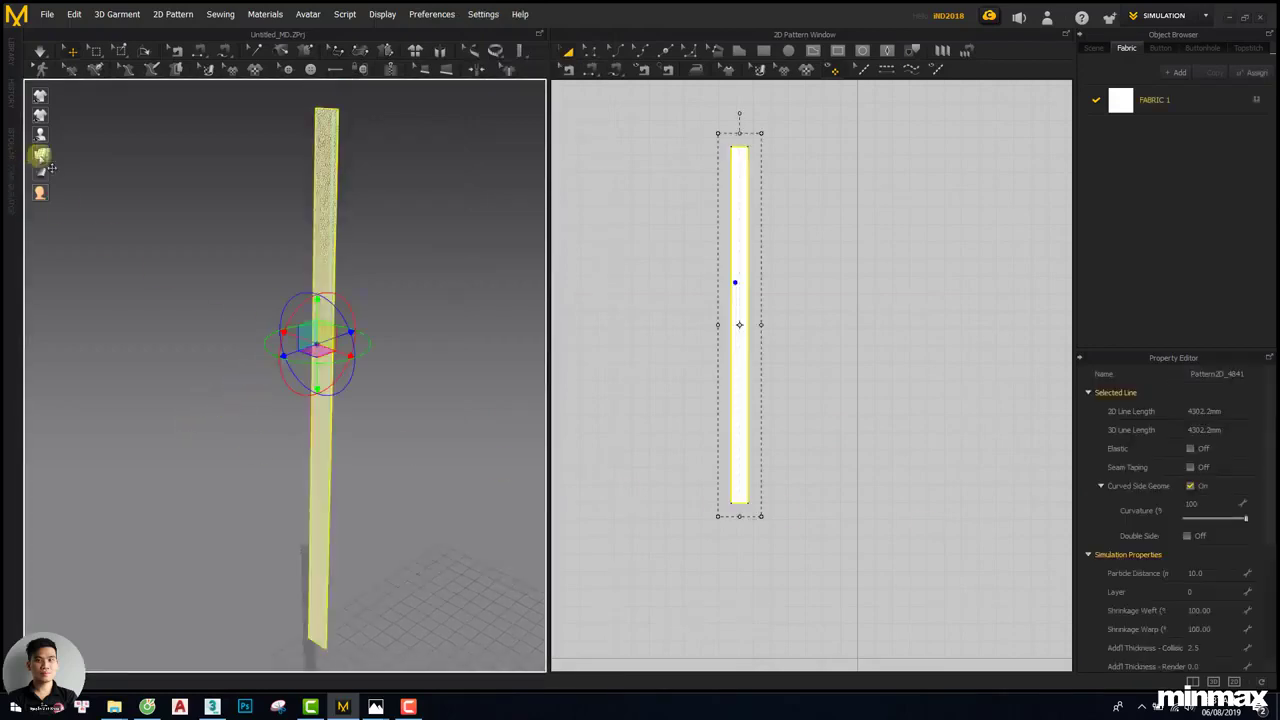
pyautogui.moveTo(40, 153)
pyautogui.click(115, 153)
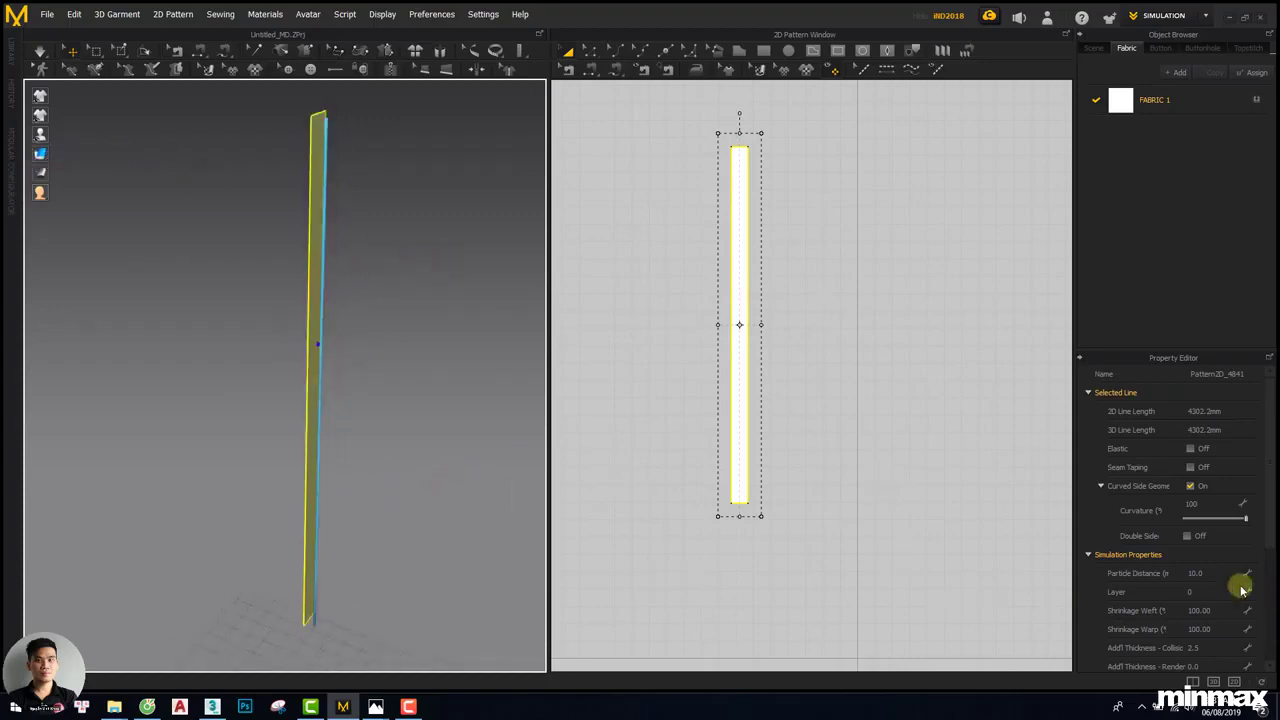
pyautogui.moveTo(1268, 538); pyautogui.dragTo(1272, 624)
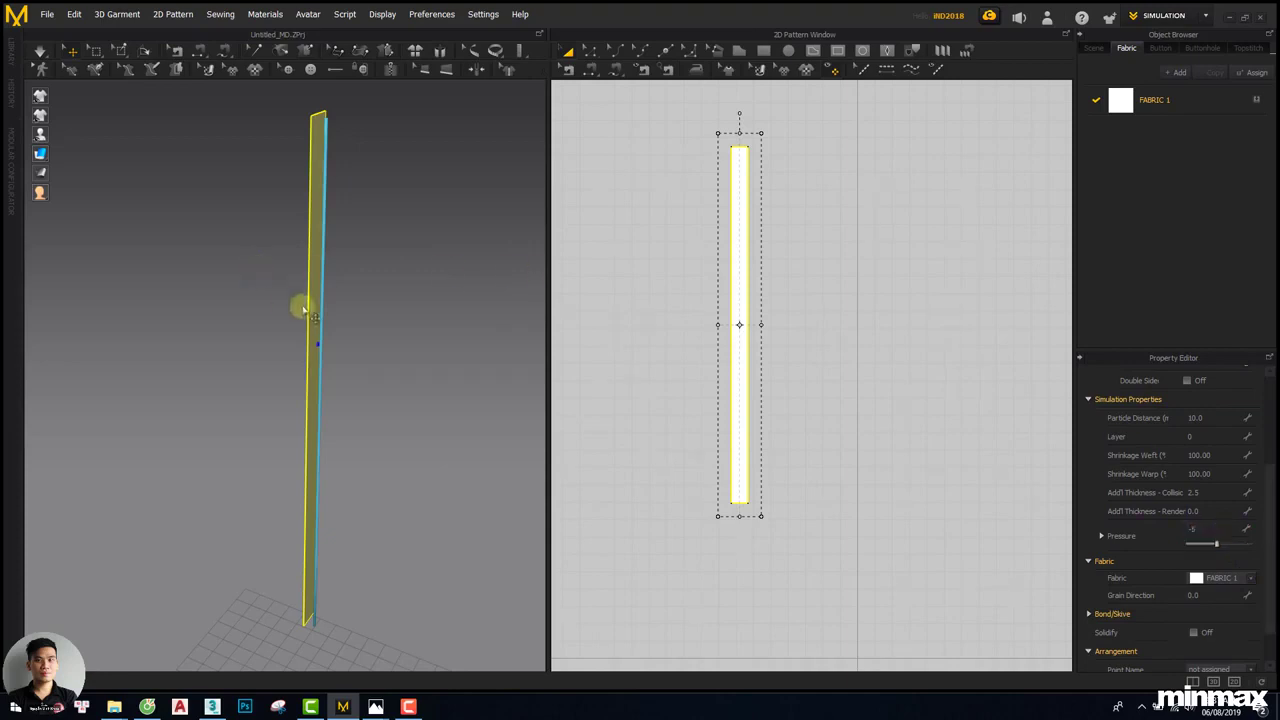
# Try simulating the full-length strip while pulling it against the rod, and undo the attempt
pyautogui.moveTo(304, 307); pyautogui.dragTo(289, 300, button='right')
pyautogui.press('space')
pyautogui.moveTo(300, 300); pyautogui.dragTo(321, 288)
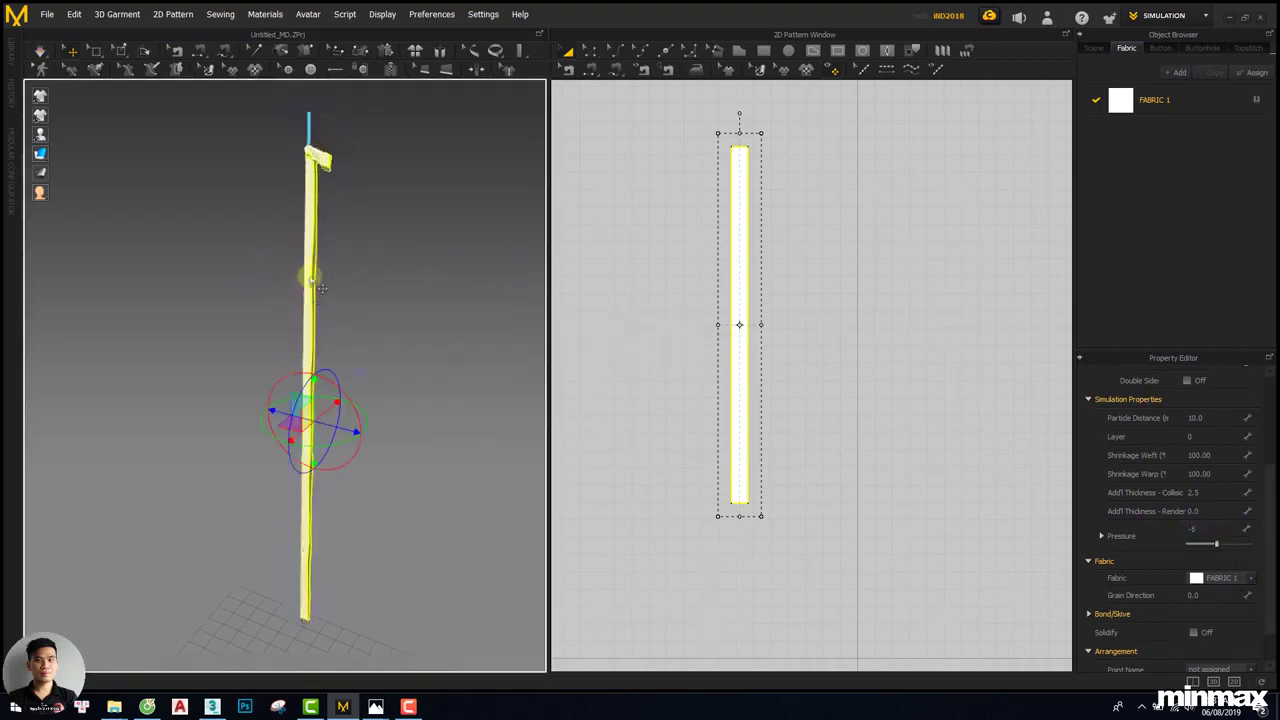
pyautogui.hotkey('ctrl', 'z')
pyautogui.hotkey('ctrl', 'z')
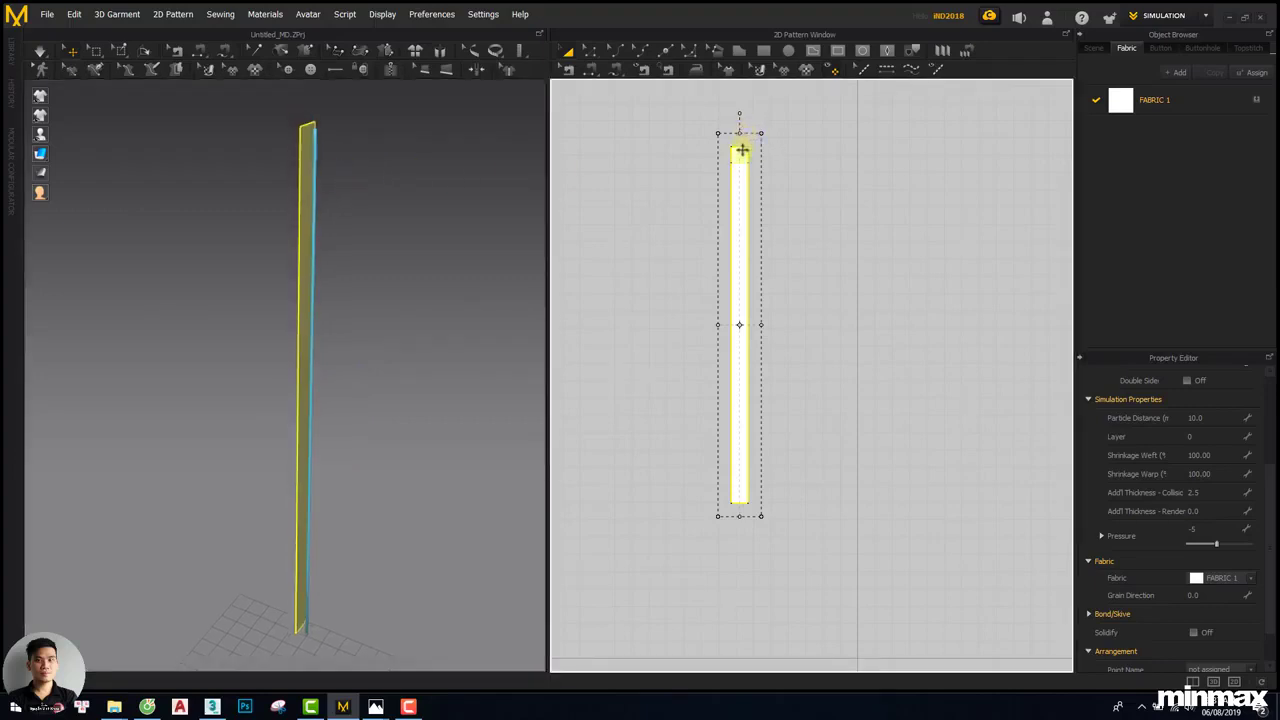
# Shorten the strip from its upper end to a length of about 1963 mm and simulate it against the rod
pyautogui.hotkey('ctrl', 'z')
pyautogui.moveTo(279, 609); pyautogui.dragTo(284, 585, button='middle')
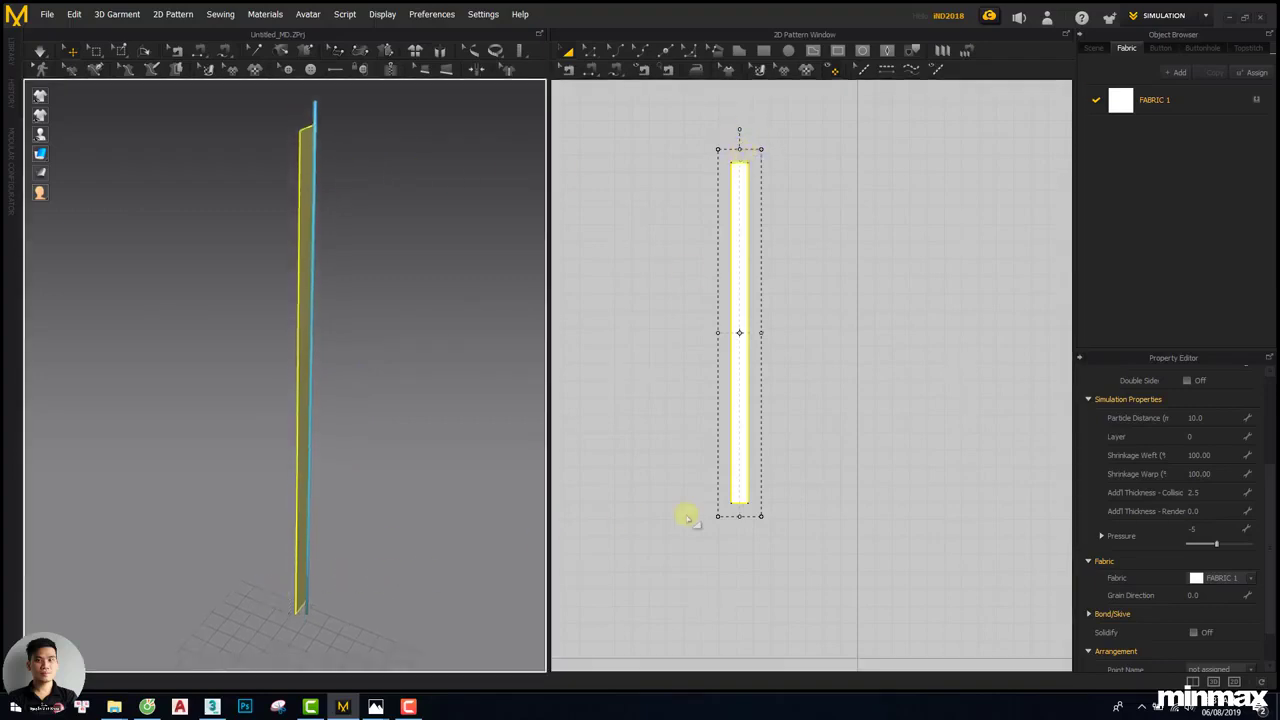
pyautogui.click(442, 322)
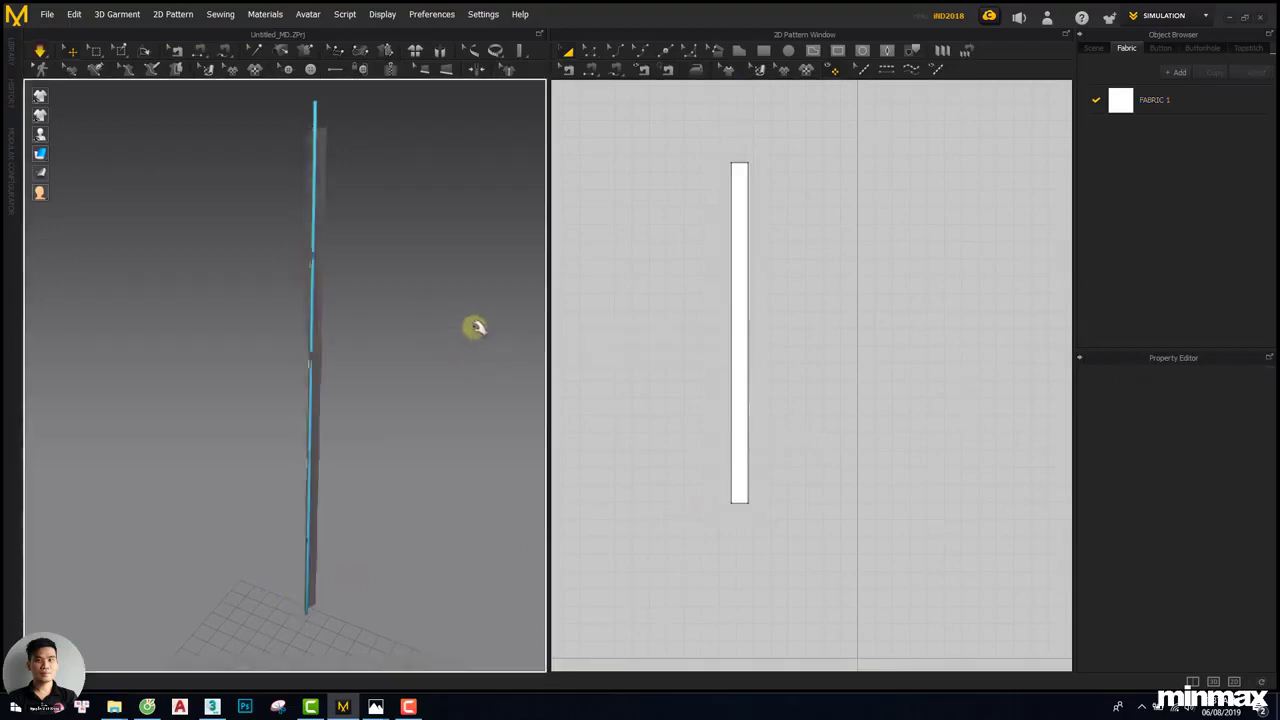
pyautogui.scroll(4, 306, 134)
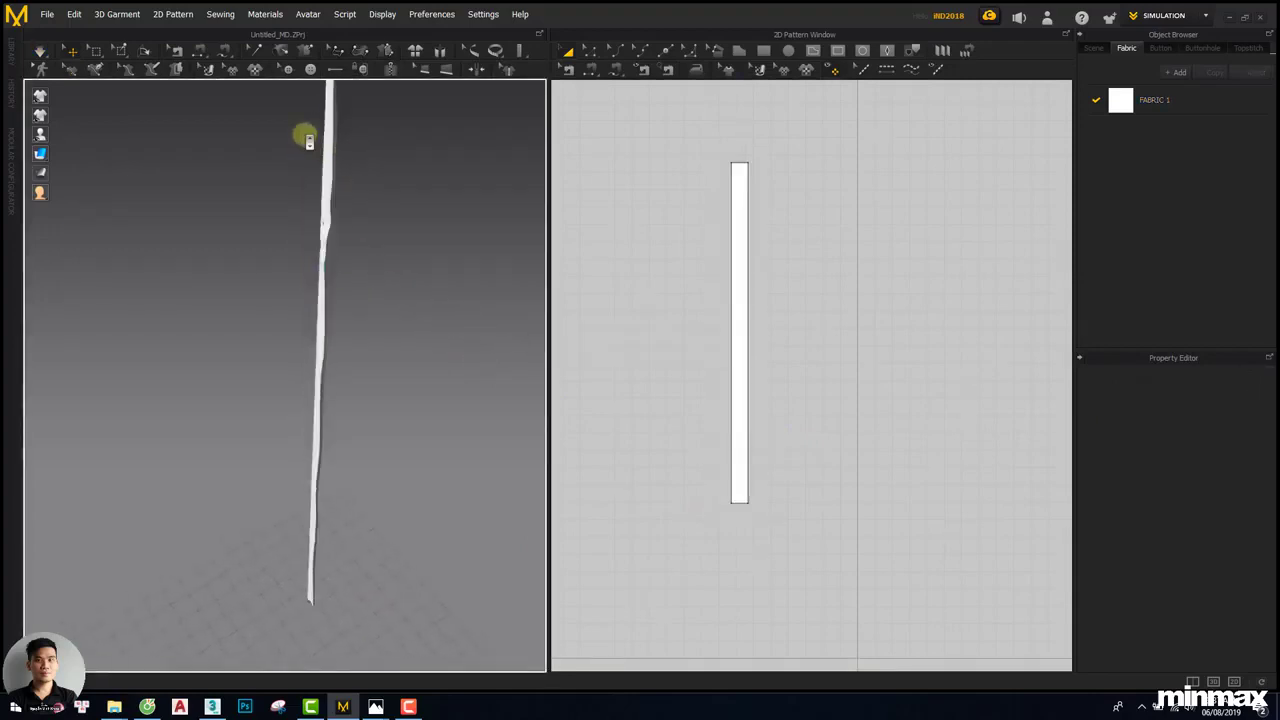
pyautogui.moveTo(320, 303); pyautogui.dragTo(311, 337, button='middle')
pyautogui.scroll(4, 306, 272)
pyautogui.scroll(1, 306, 272)
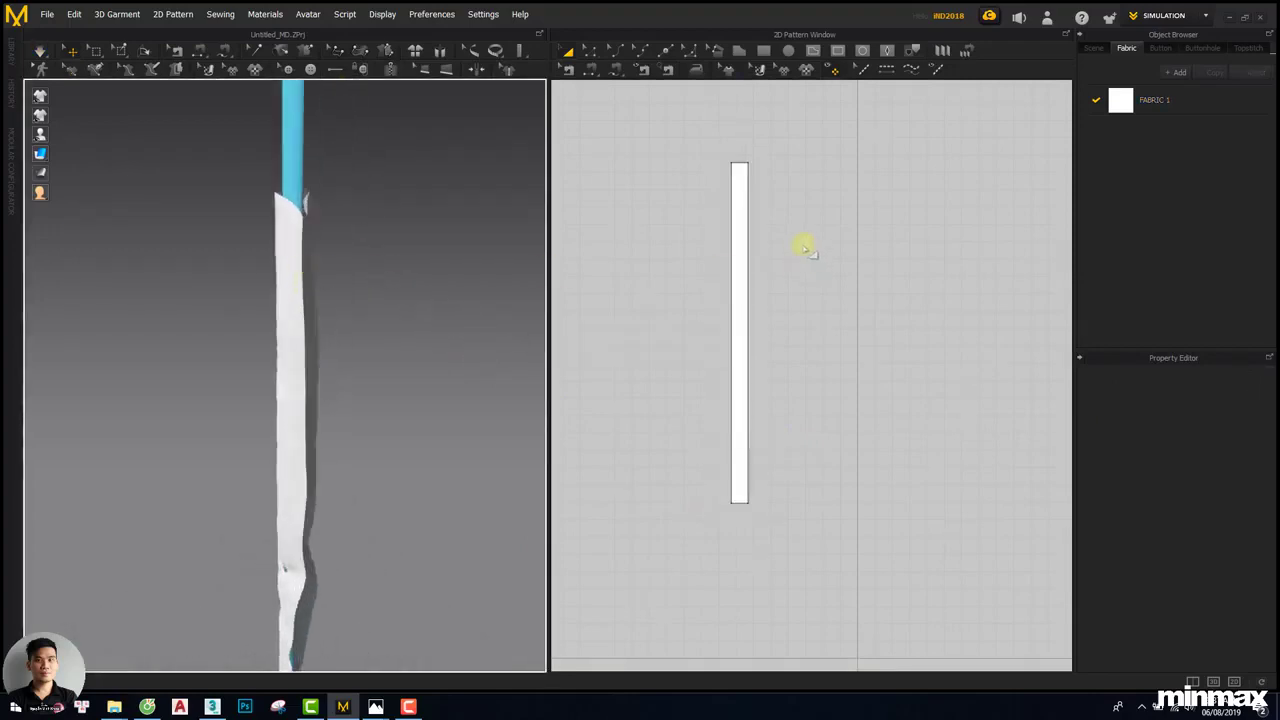
# Sew the strip's two long edges together and simulate it into a sleeve around the rod
pyautogui.click(732, 230)
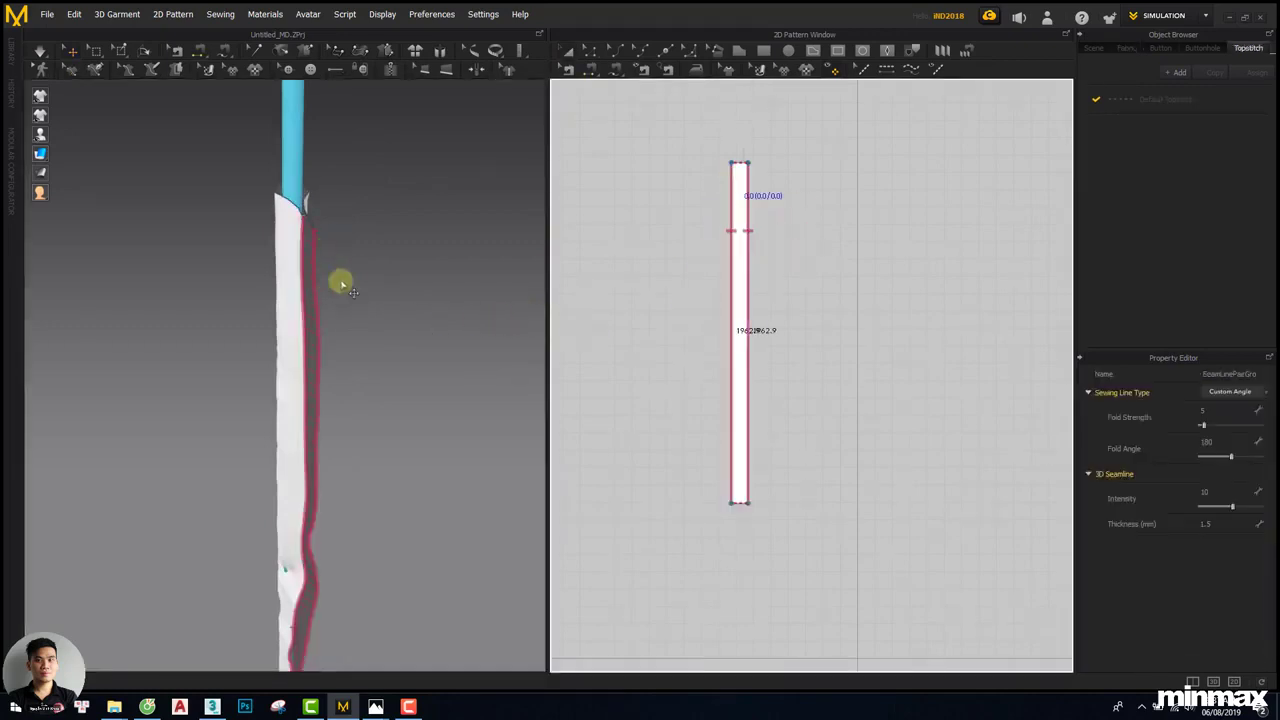
pyautogui.press('space')
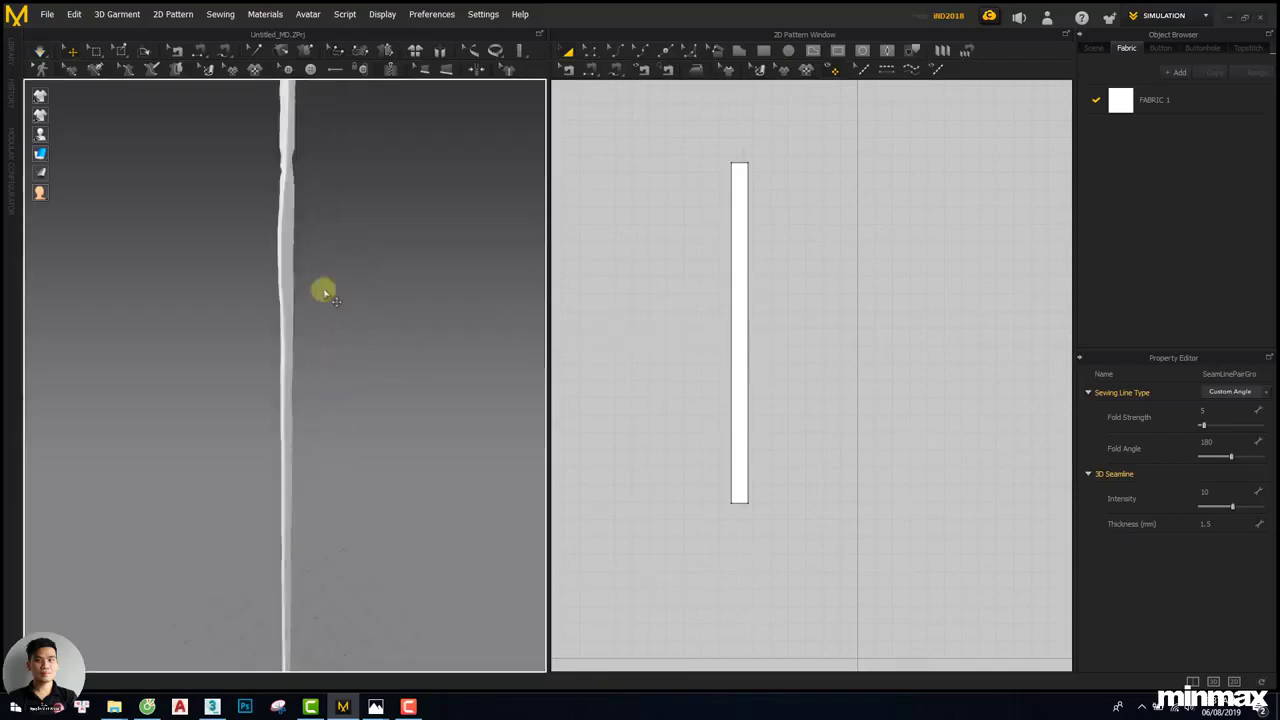
pyautogui.moveTo(340, 380); pyautogui.dragTo(385, 592, button='right')
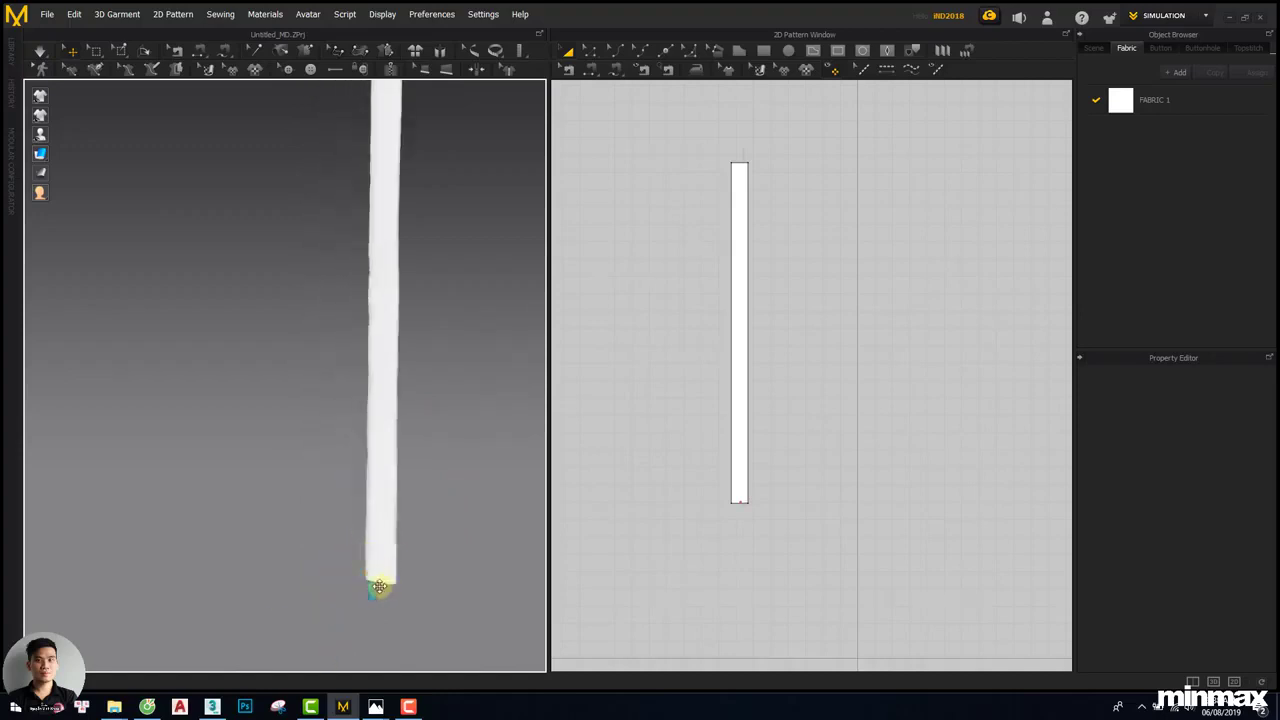
pyautogui.moveTo(403, 623); pyautogui.dragTo(396, 610, button='right')
pyautogui.moveTo(383, 528); pyautogui.dragTo(420, 380, button='right')
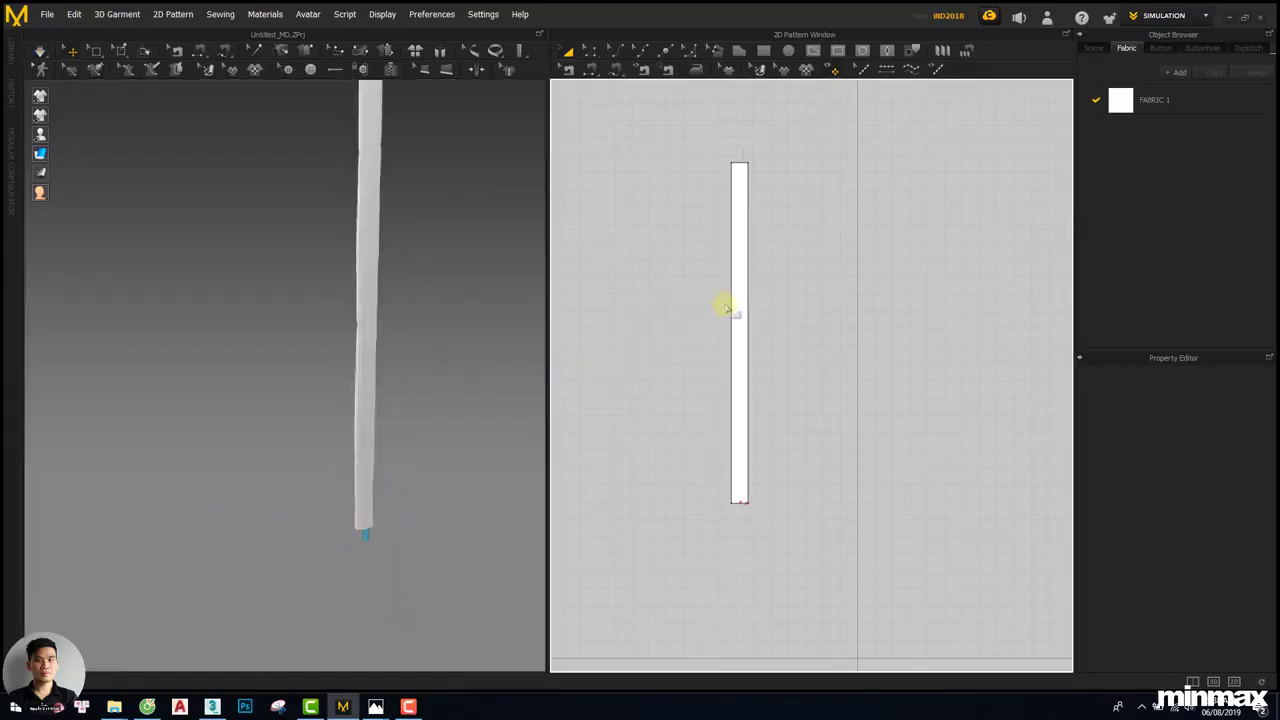
# Set the strip's pressure to 0 and simulate the sleeve again, pulling it into place around the rod
pyautogui.press('b')
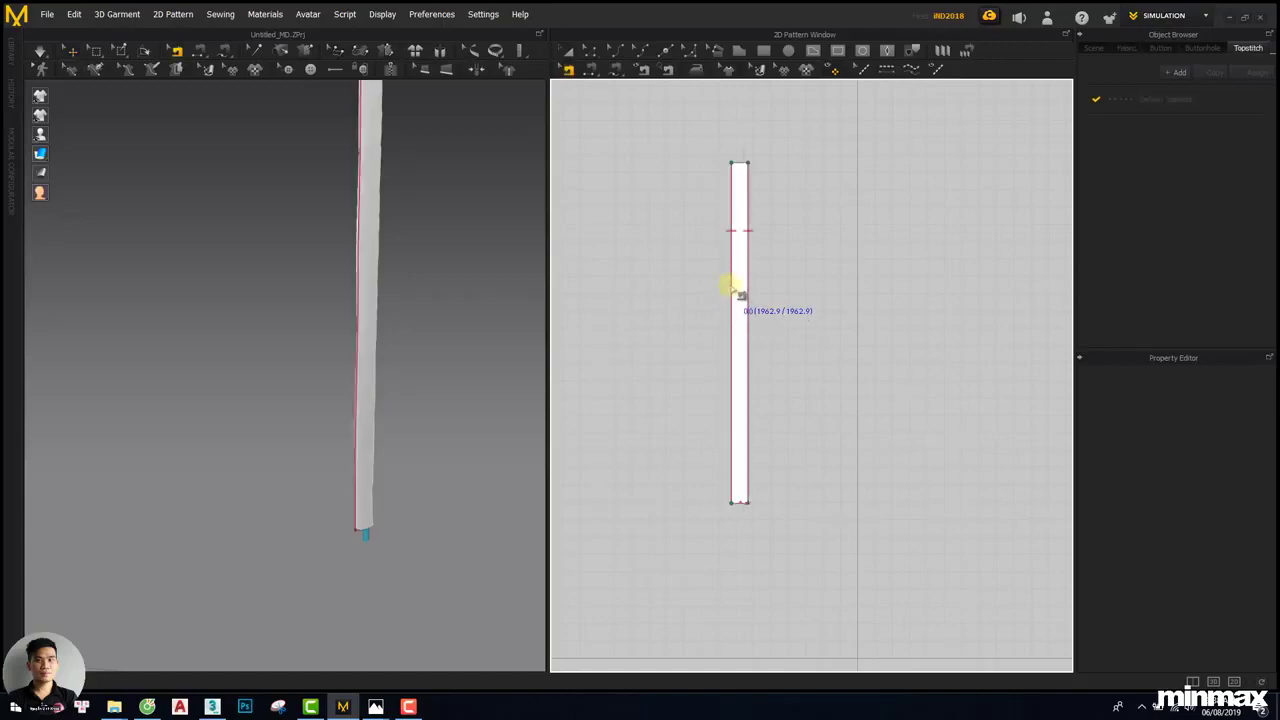
pyautogui.press('a')
pyautogui.click(737, 292)
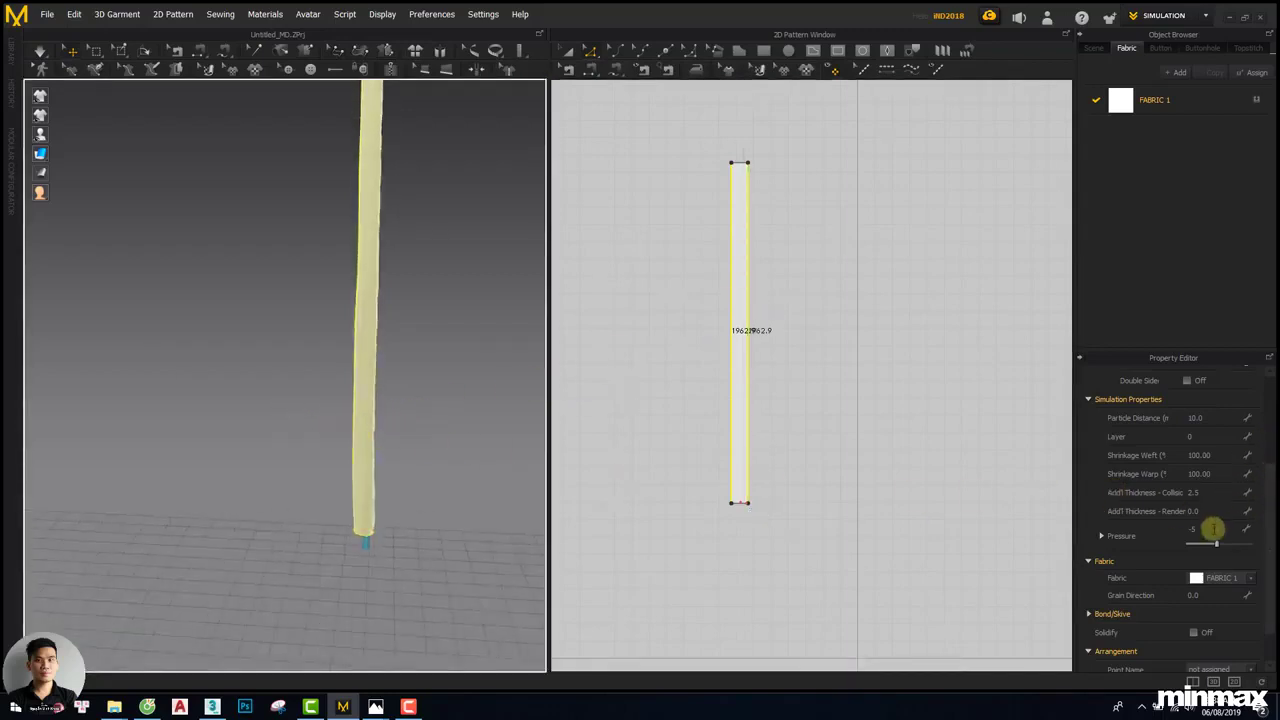
pyautogui.moveTo(1214, 529); pyautogui.dragTo(1198, 524)
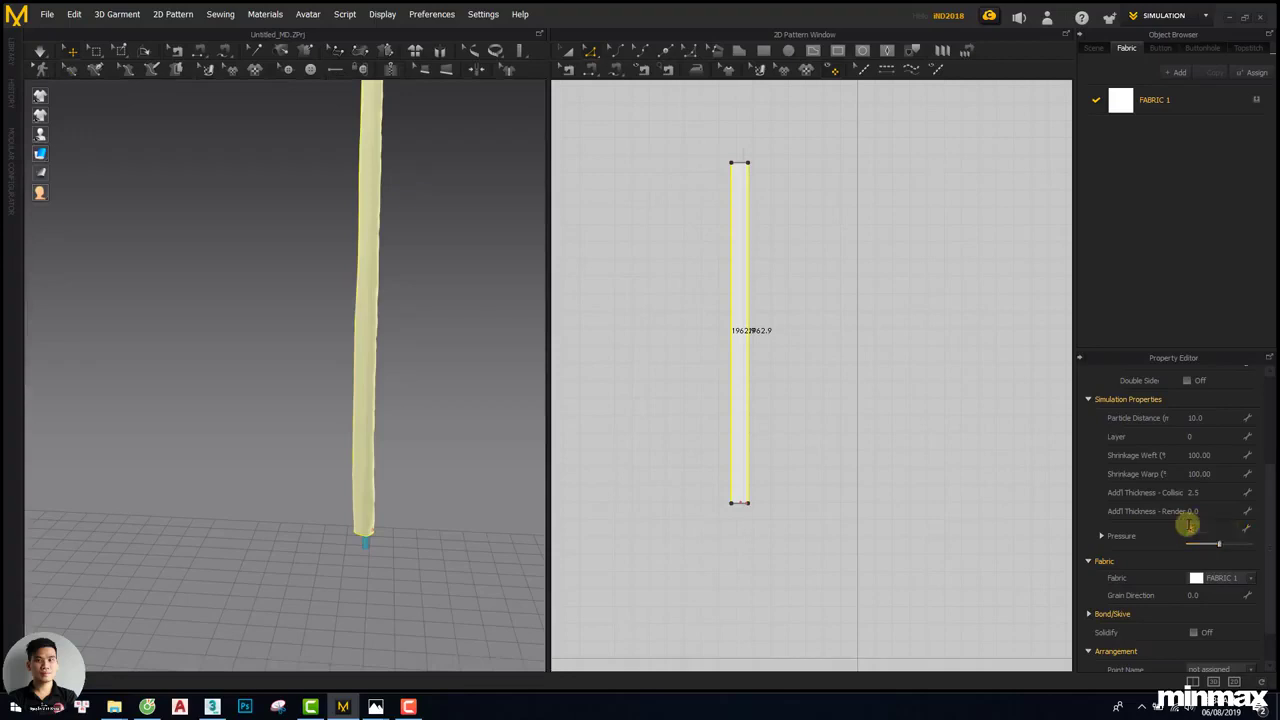
pyautogui.moveTo(304, 403); pyautogui.dragTo(349, 294, button='right')
pyautogui.moveTo(358, 440); pyautogui.dragTo(380, 505)
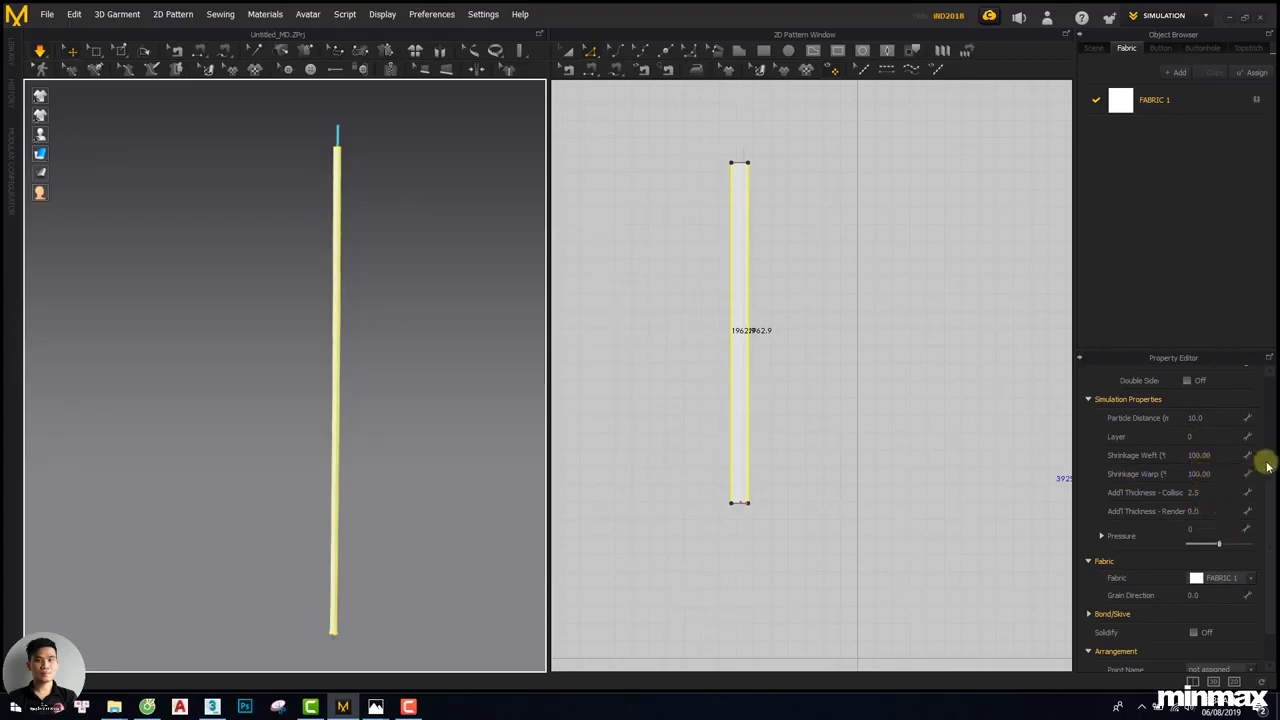
# Try Elastic with a ratio of 60 on the strip's two long edges, pulling the simulated sleeve along the rod
pyautogui.moveTo(1272, 473); pyautogui.dragTo(1272, 423)
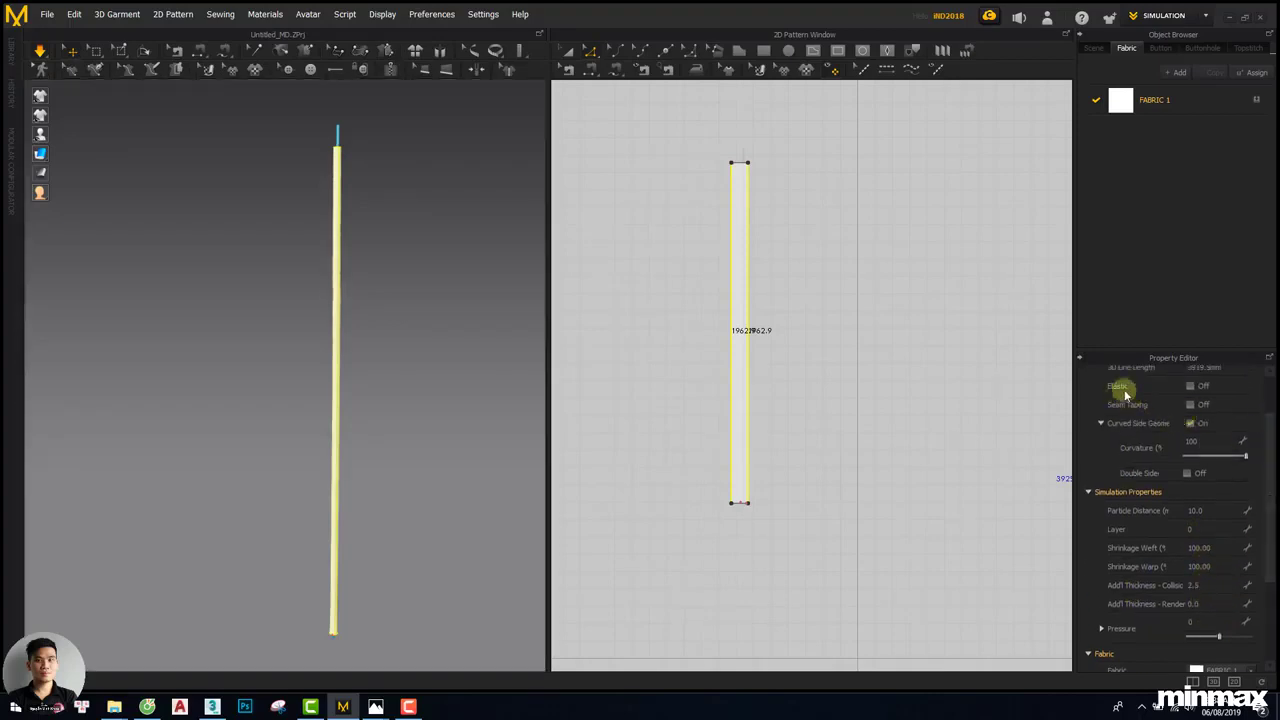
pyautogui.click(1190, 387)
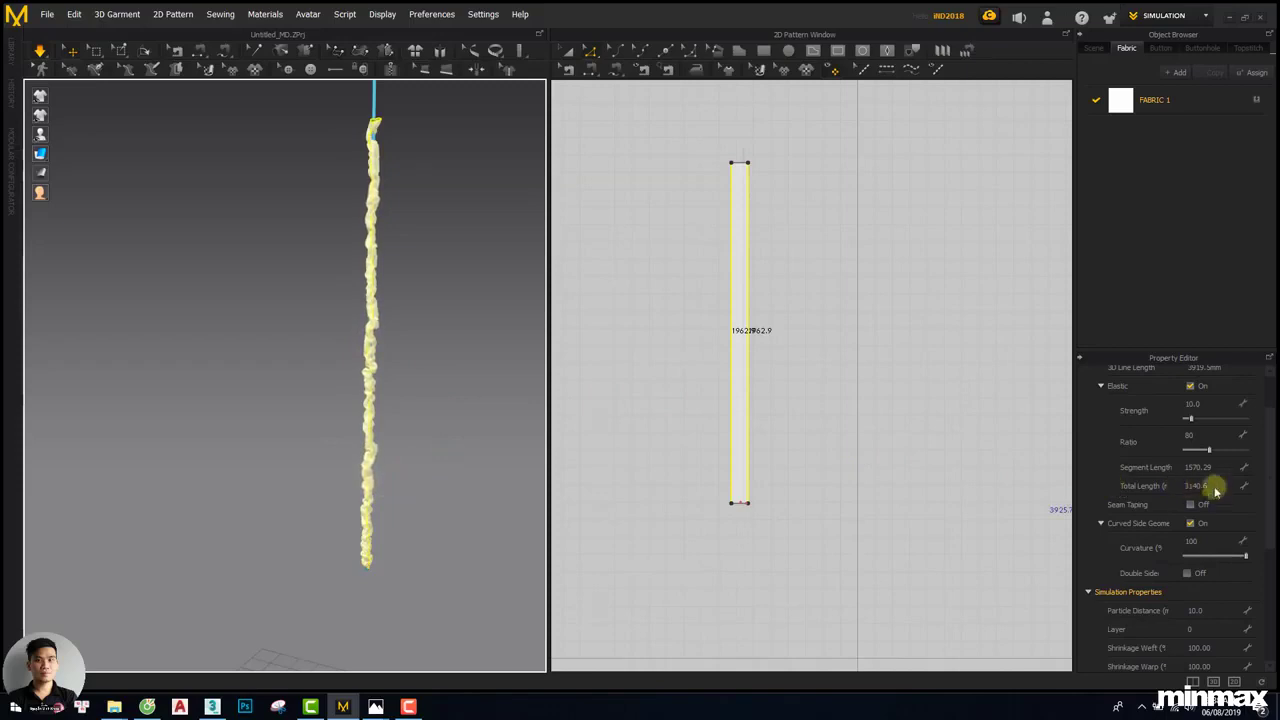
pyautogui.click(1206, 436)
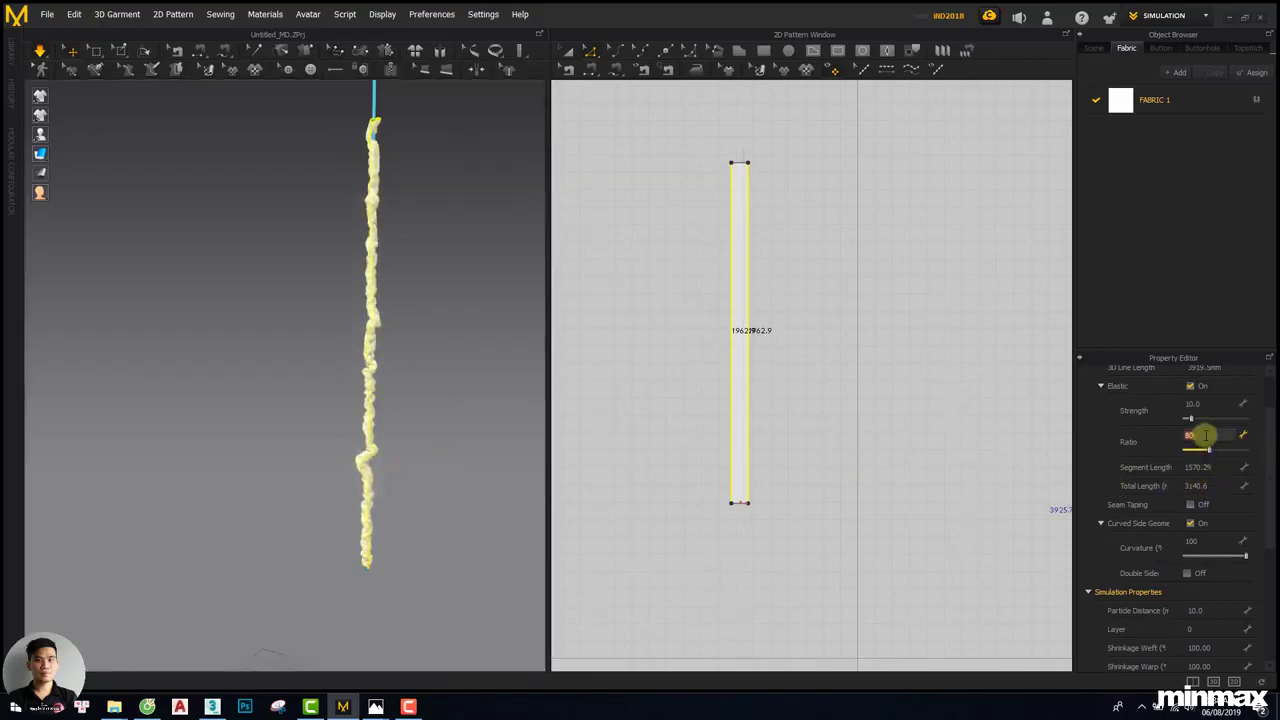
pyautogui.write('60')
pyautogui.press('Return')
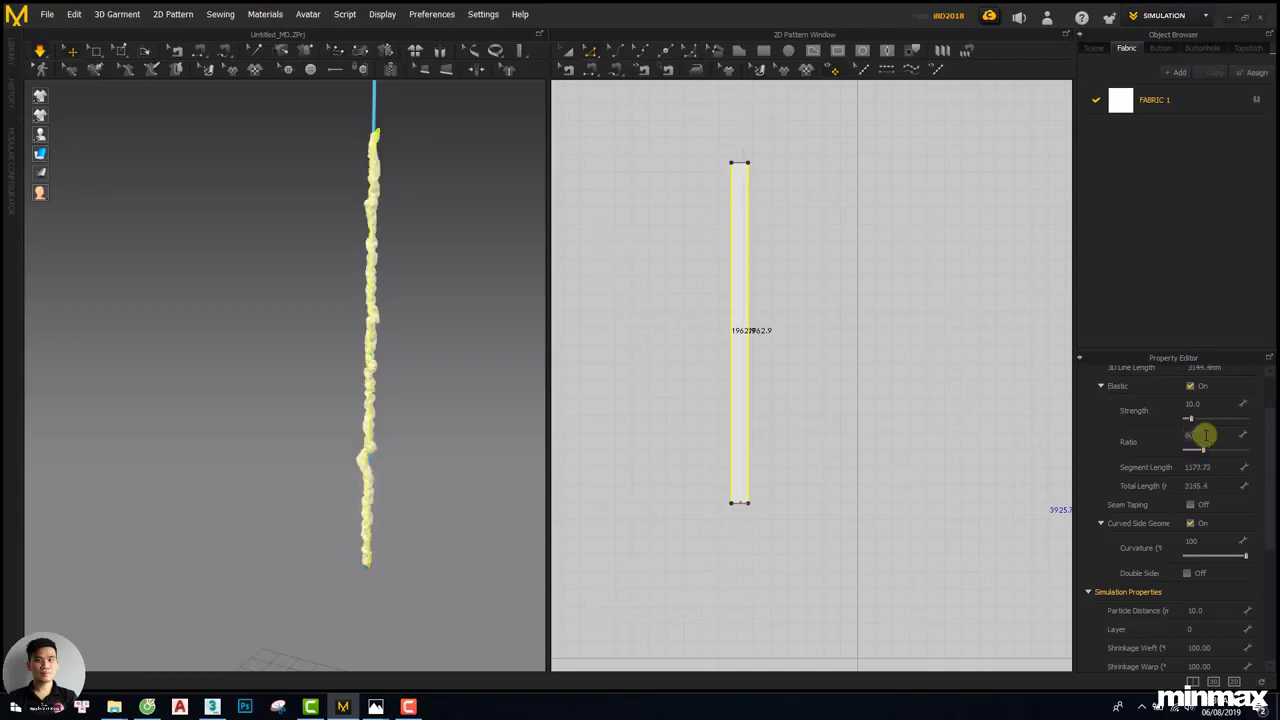
pyautogui.click(426, 458)
pyautogui.scroll(5, 366, 454)
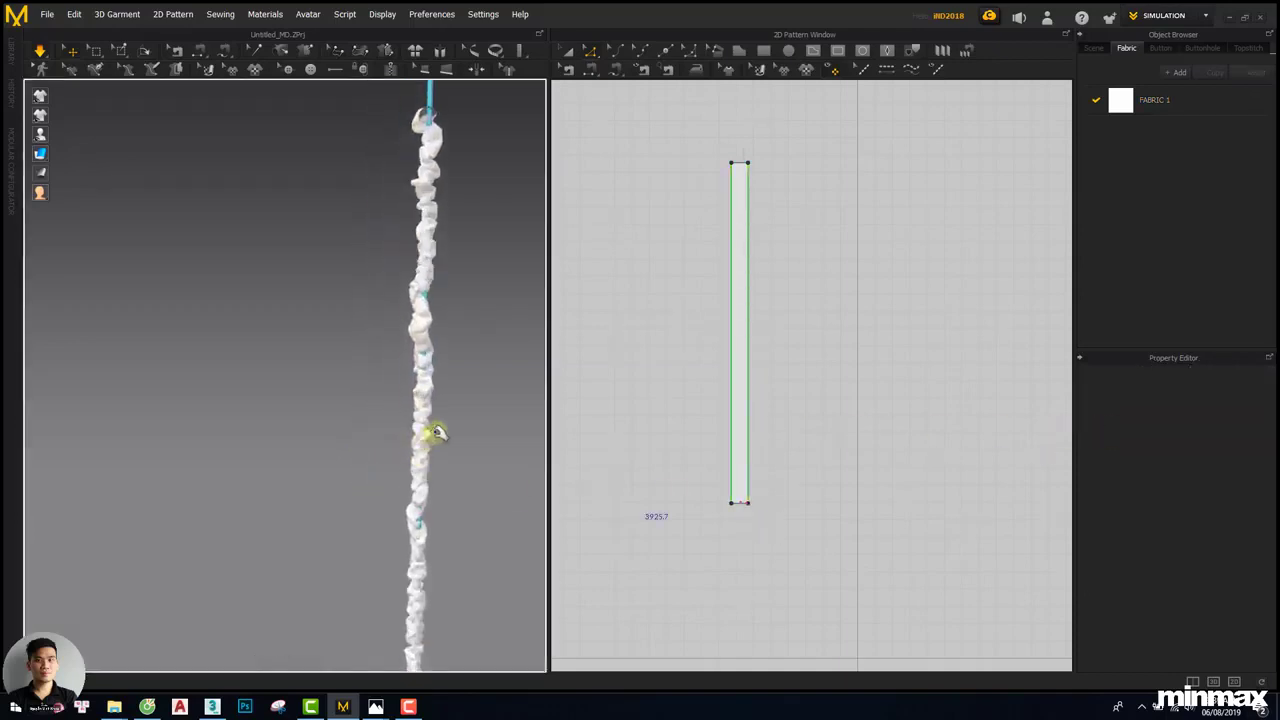
pyautogui.moveTo(447, 296); pyautogui.dragTo(426, 388)
pyautogui.scroll(-1, 457, 376)
pyautogui.moveTo(457, 376); pyautogui.dragTo(417, 394, button='middle')
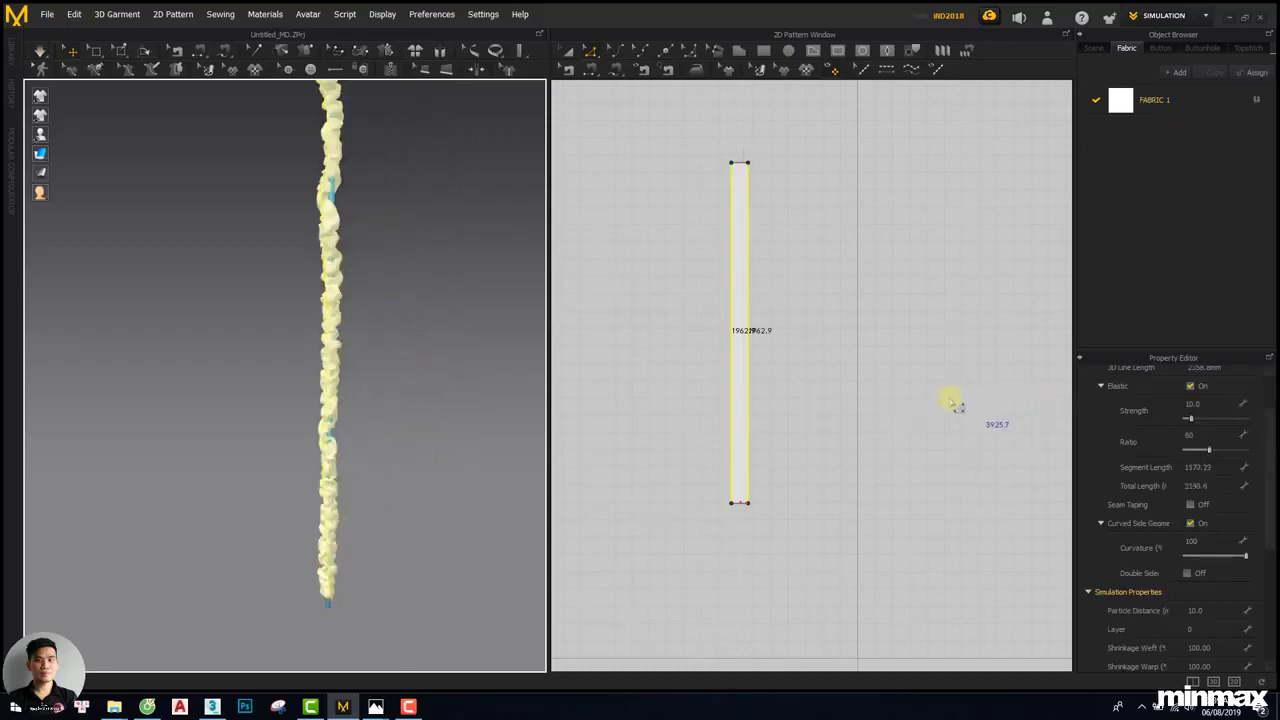
# Turn off Elastic on the strip's two long edges to bring back the straight sleeve
pyautogui.click(1190, 386)
pyautogui.moveTo(400, 337); pyautogui.dragTo(392, 401, button='middle')
pyautogui.press('space')
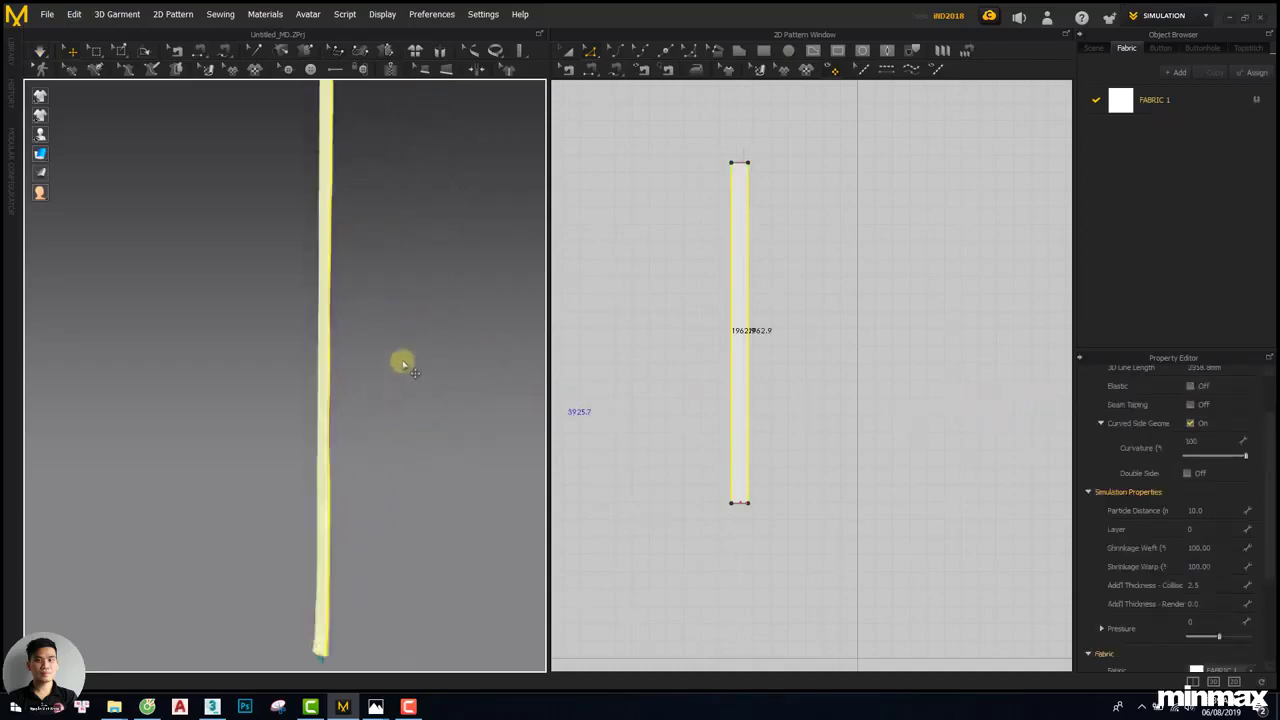
# Turn on Elastic for the two long edges again, simulate the sleeve, and undo that simulation
pyautogui.click(1190, 387)
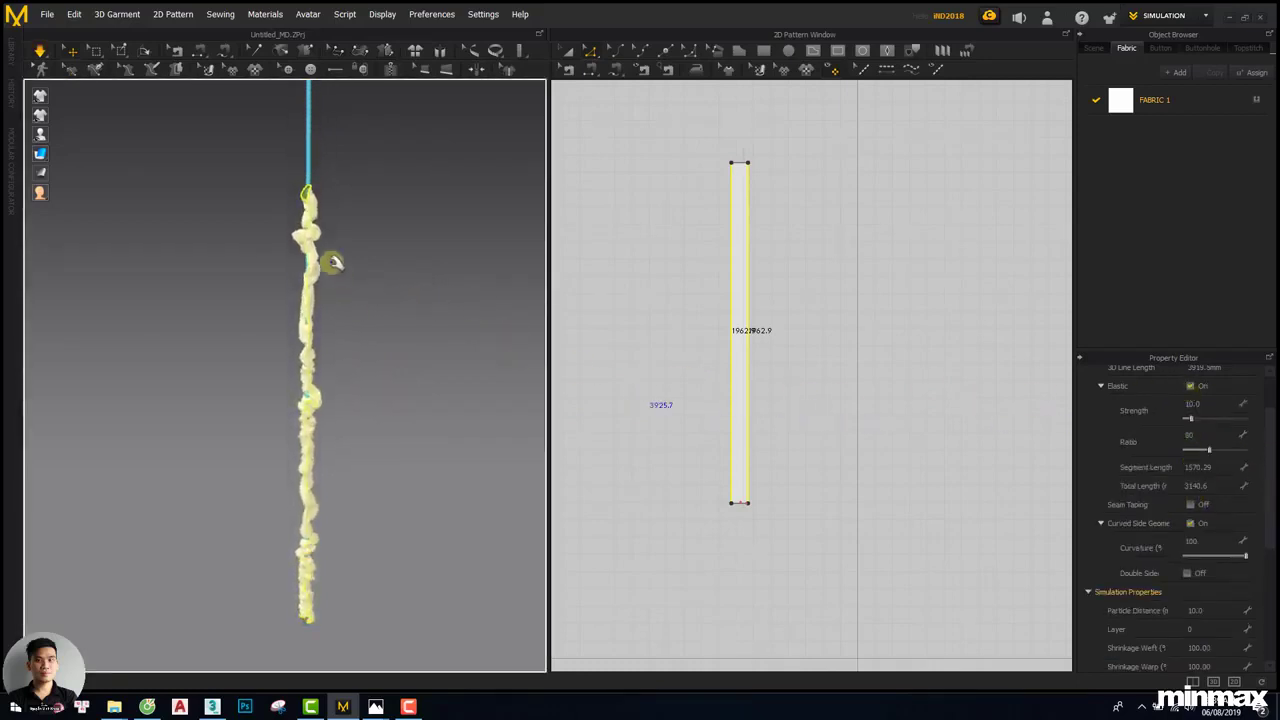
pyautogui.click(350, 301)
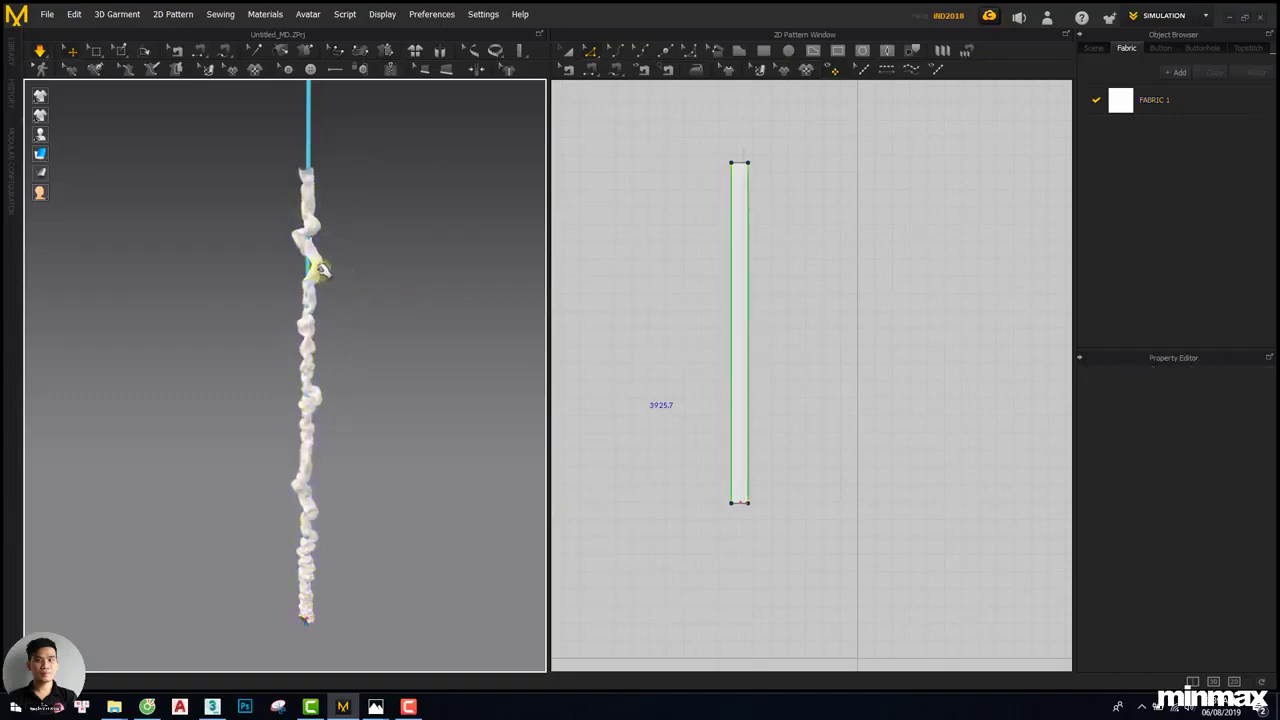
pyautogui.press('space')
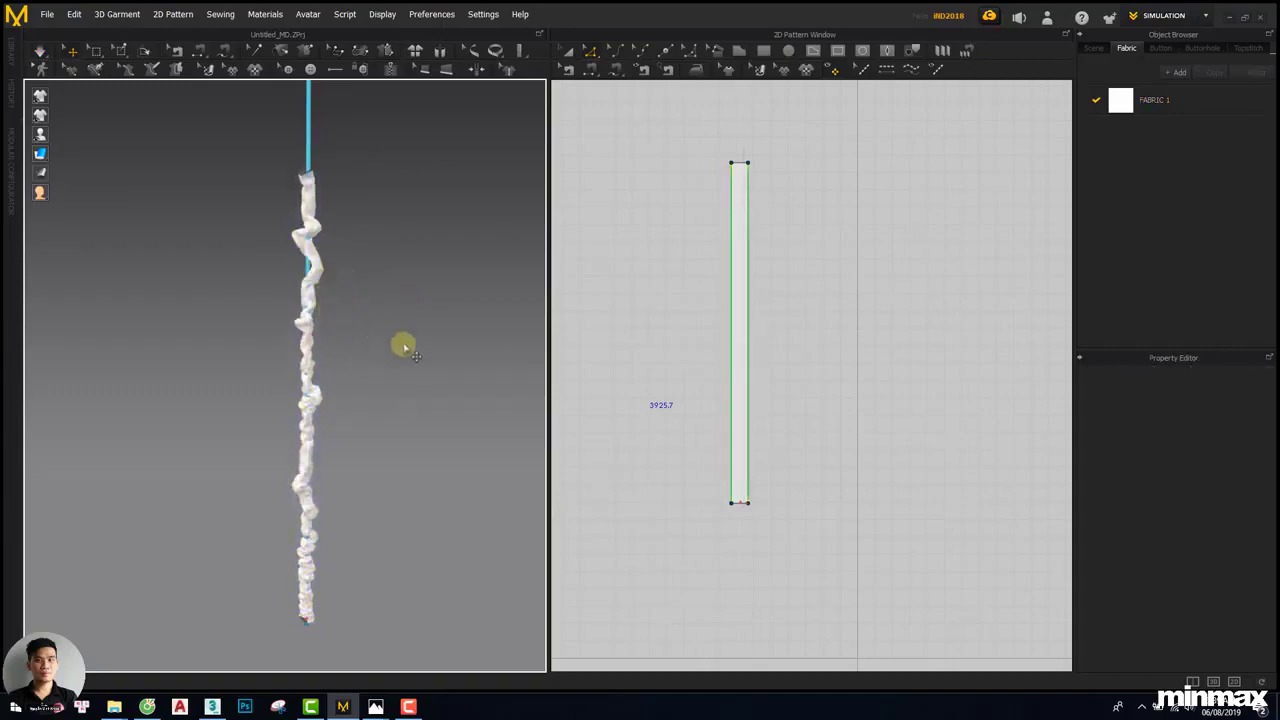
pyautogui.hotkey('ctrl', 'z')
pyautogui.hotkey('ctrl', 'z')
# Set the long edges' elastic ratio to 120 and simulate the sleeve around the rod
pyautogui.doubleClick(1194, 434)
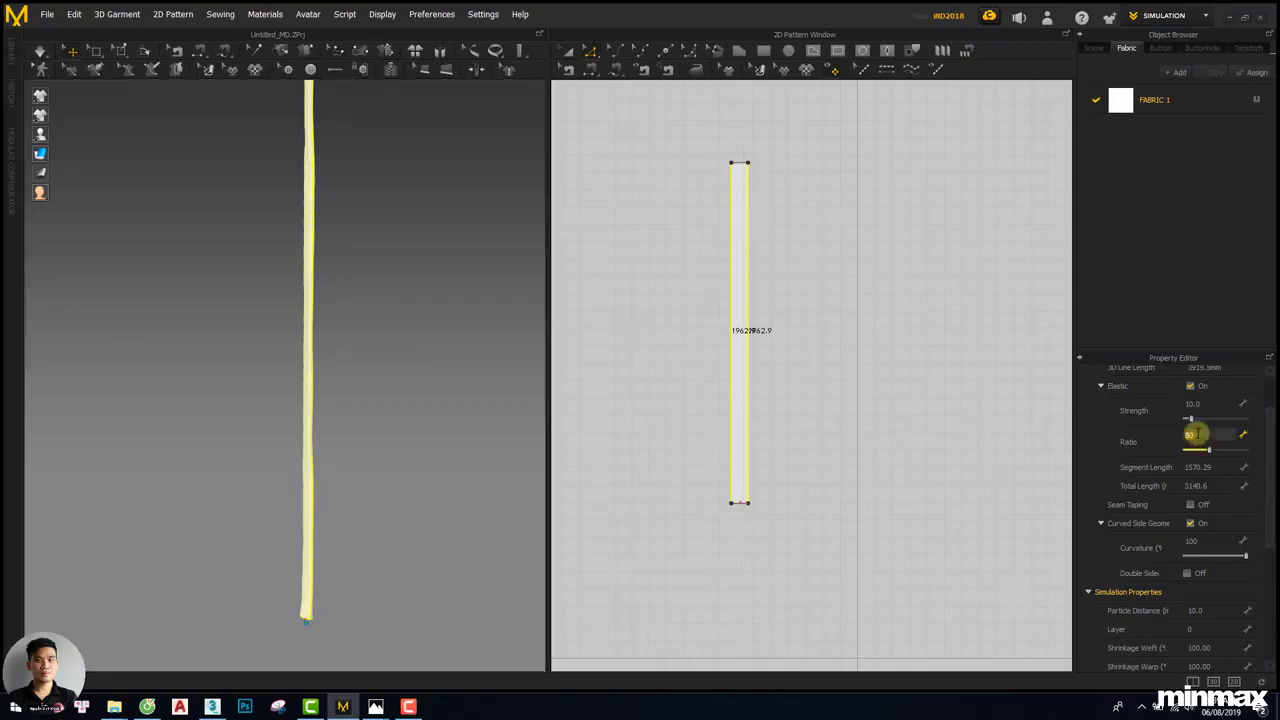
pyautogui.press('2')
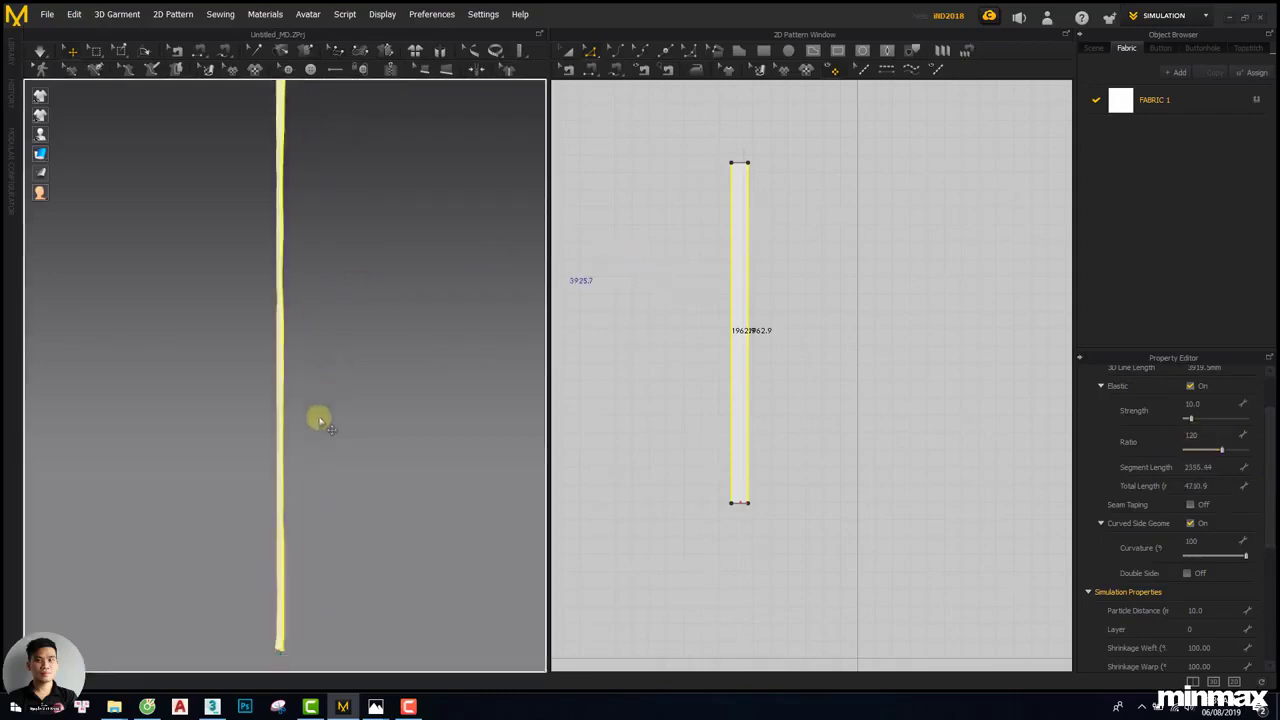
pyautogui.scroll(-2, 316, 412)
pyautogui.press('space')
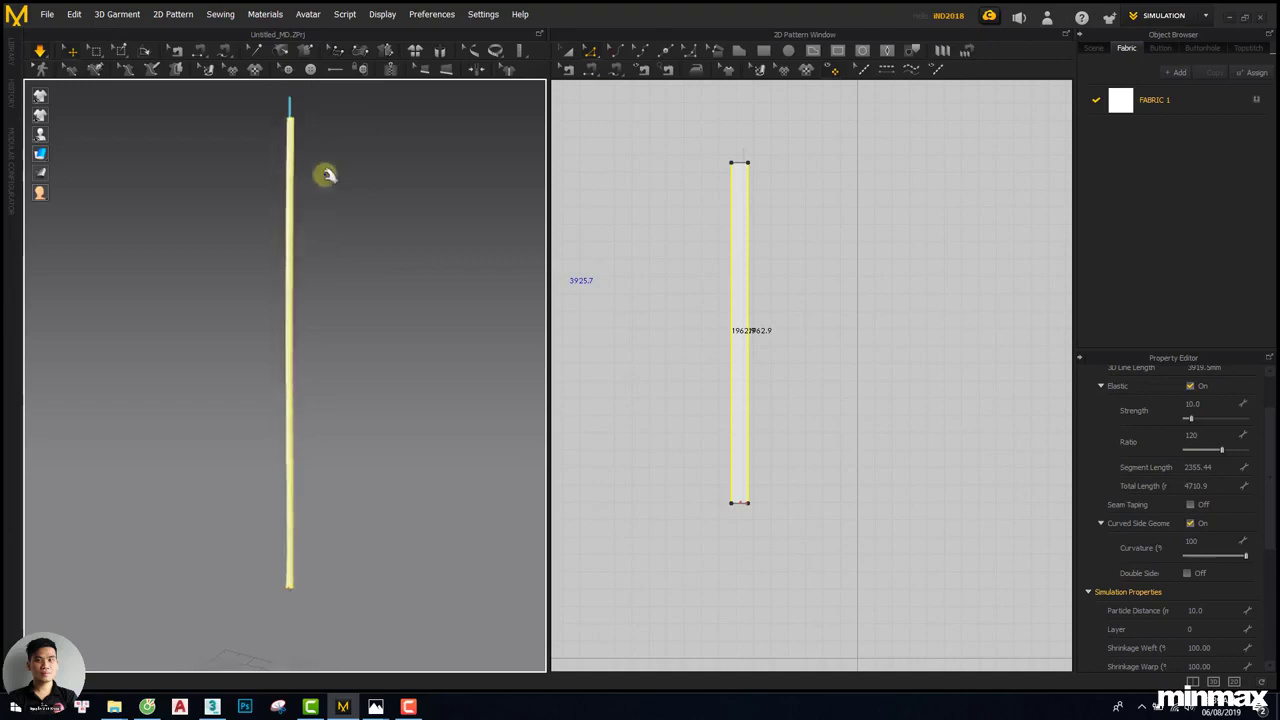
# Try elastic ratios of 90 and 80 on the long edges while simulating, and undo the attempt
pyautogui.doubleClick(1207, 434)
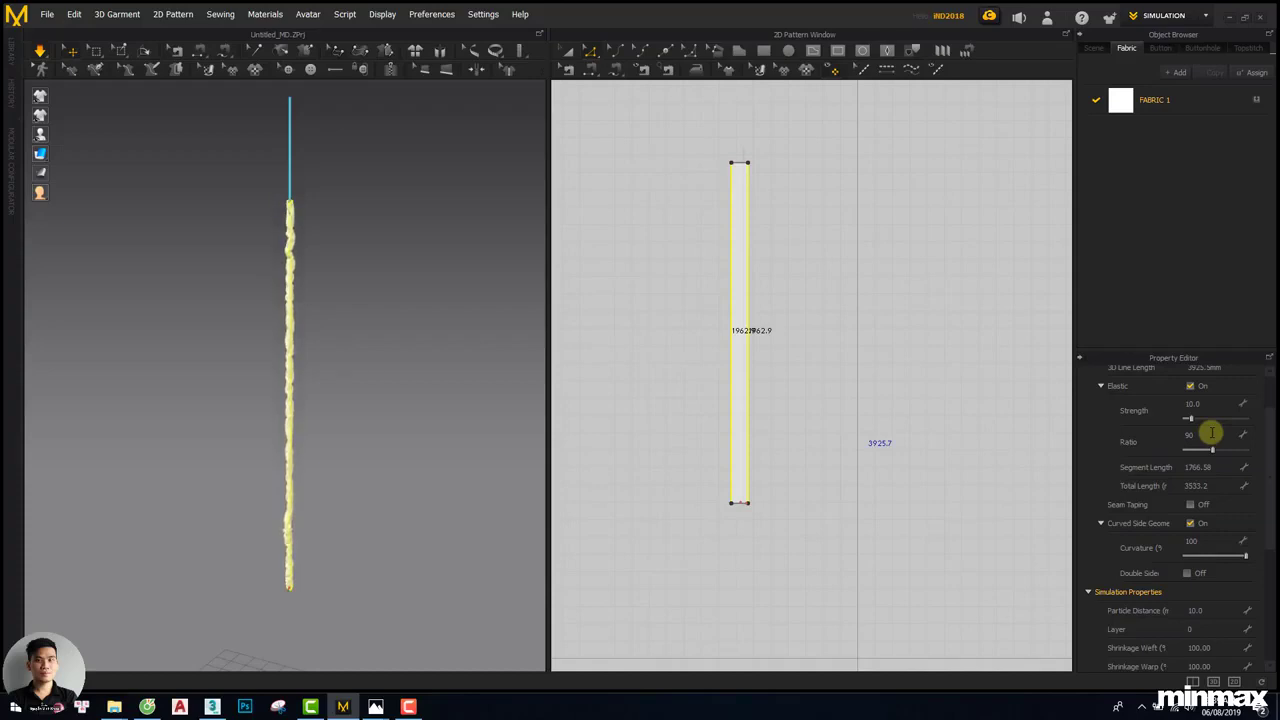
pyautogui.press('Return')
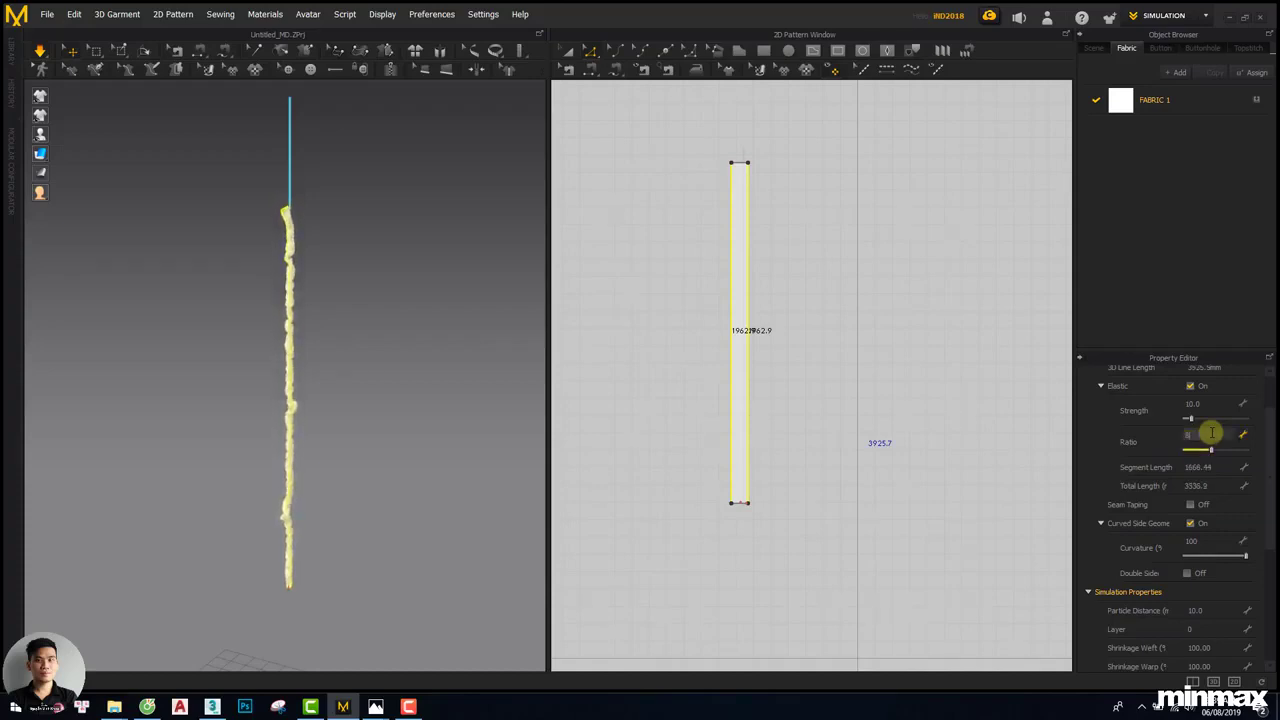
pyautogui.write('80')
pyautogui.press('Return')
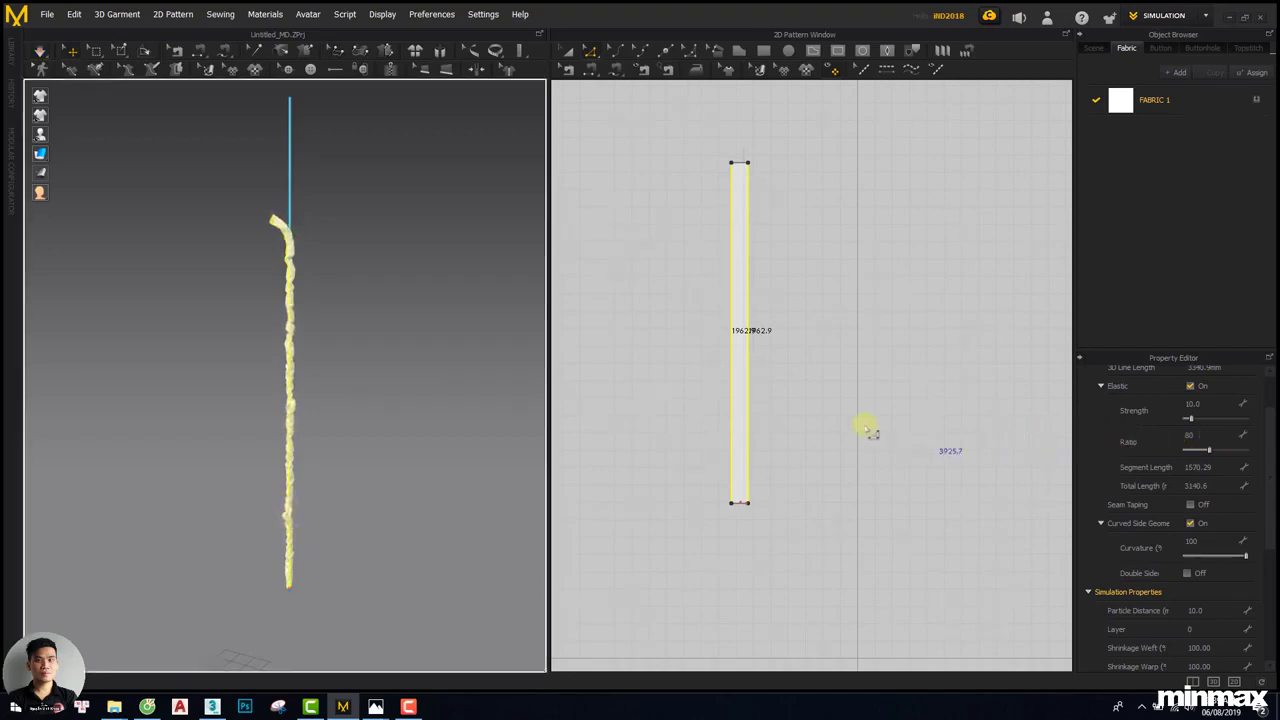
pyautogui.moveTo(337, 304); pyautogui.dragTo(325, 268, button='middle')
pyautogui.hotkey('ctrl', 'z')
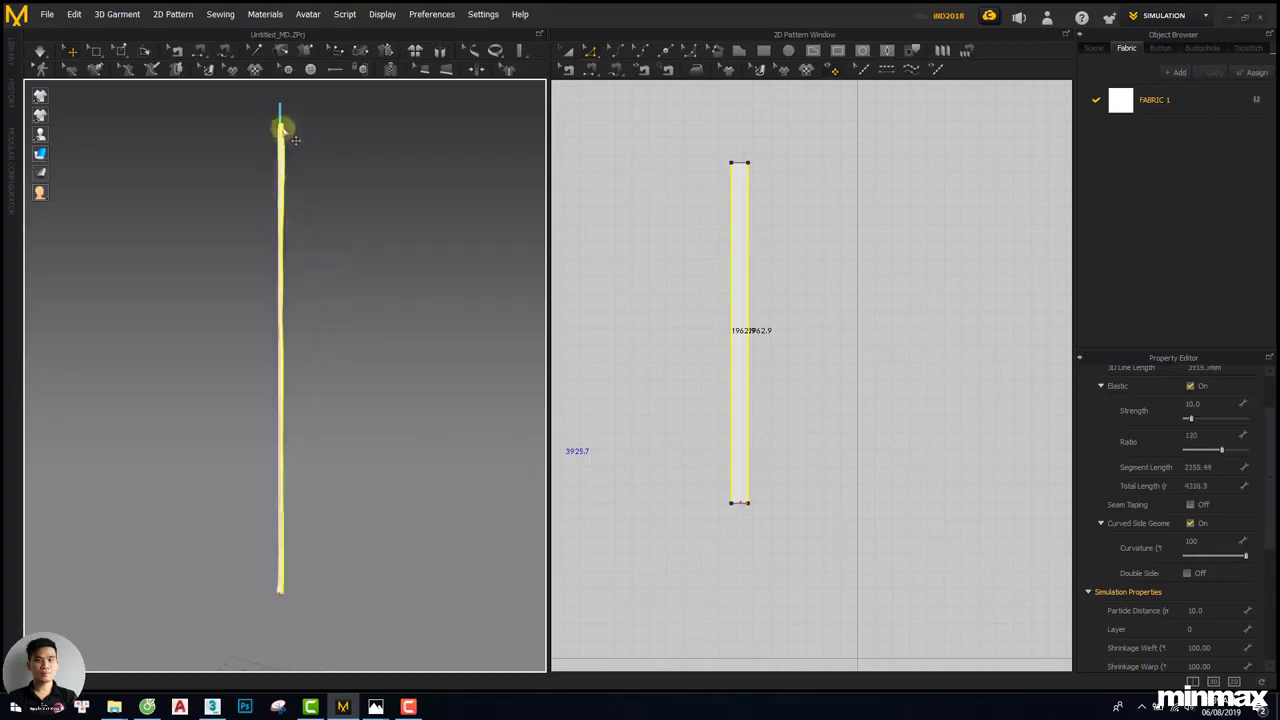
# Set the elastic ratio to 70, simulate the sleeve with all of the strip's edges selected, and undo that simulation
pyautogui.click(1227, 485)
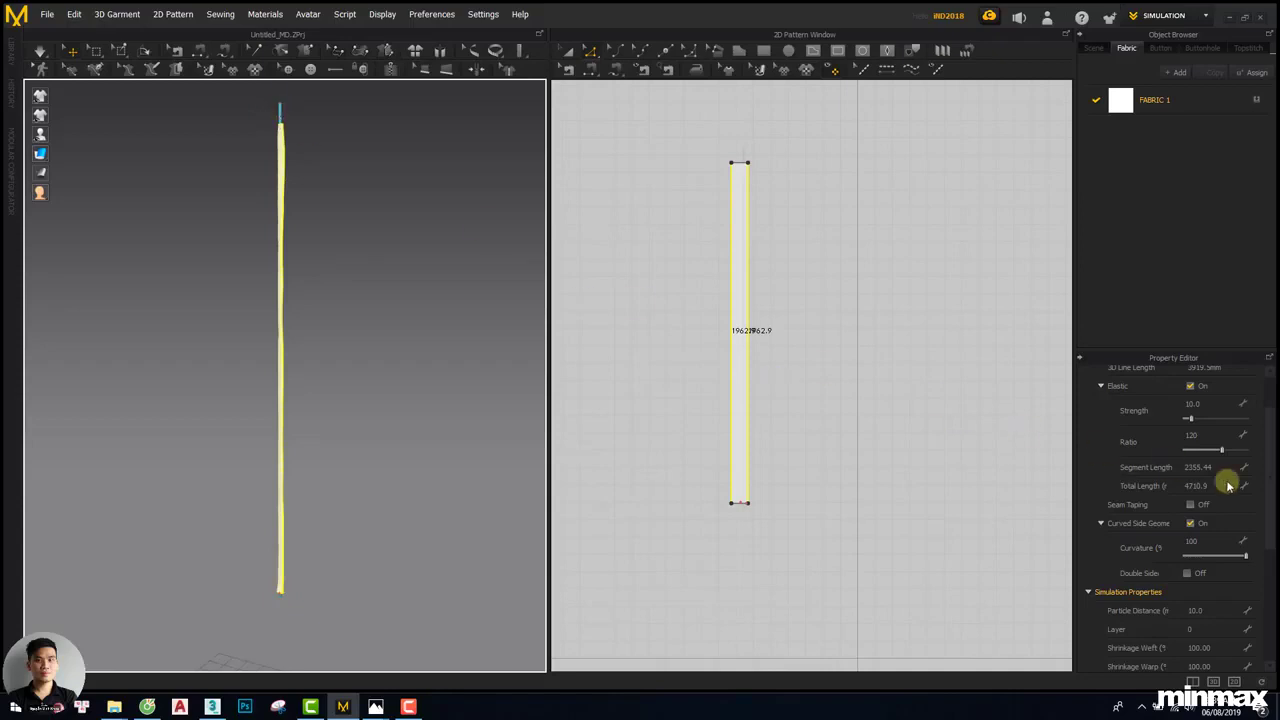
pyautogui.click(1193, 435)
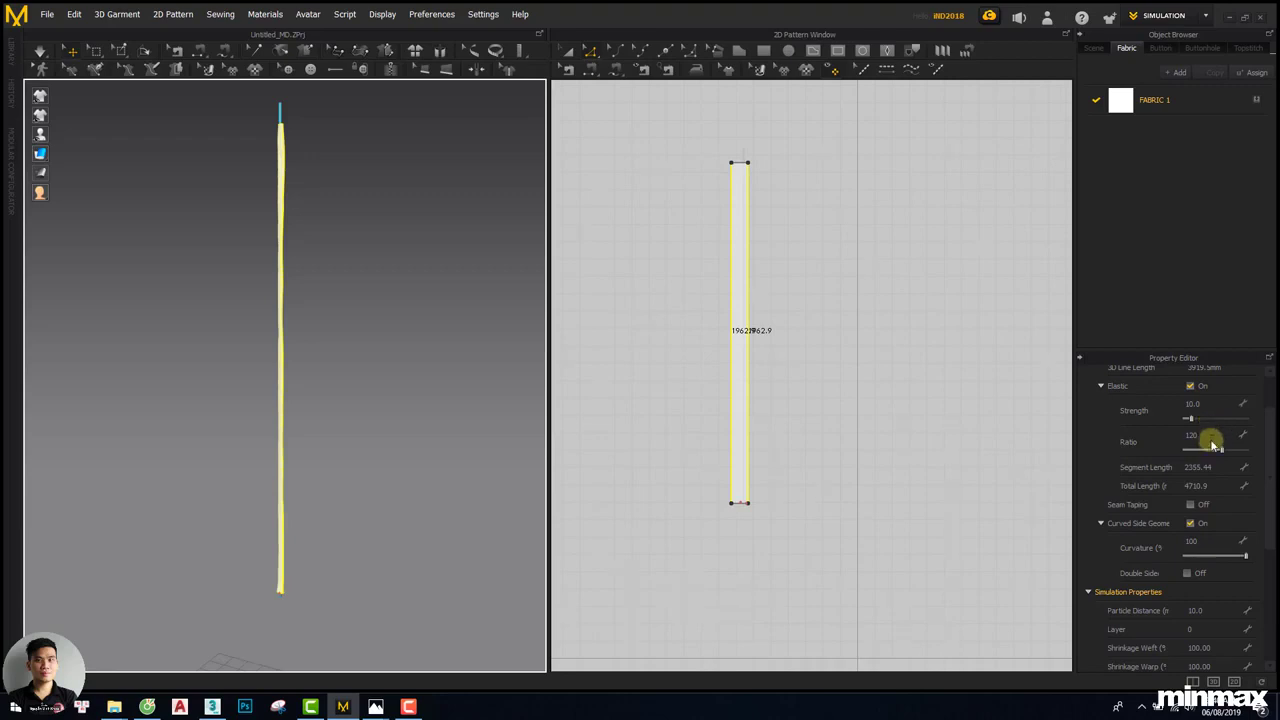
pyautogui.click(1208, 433)
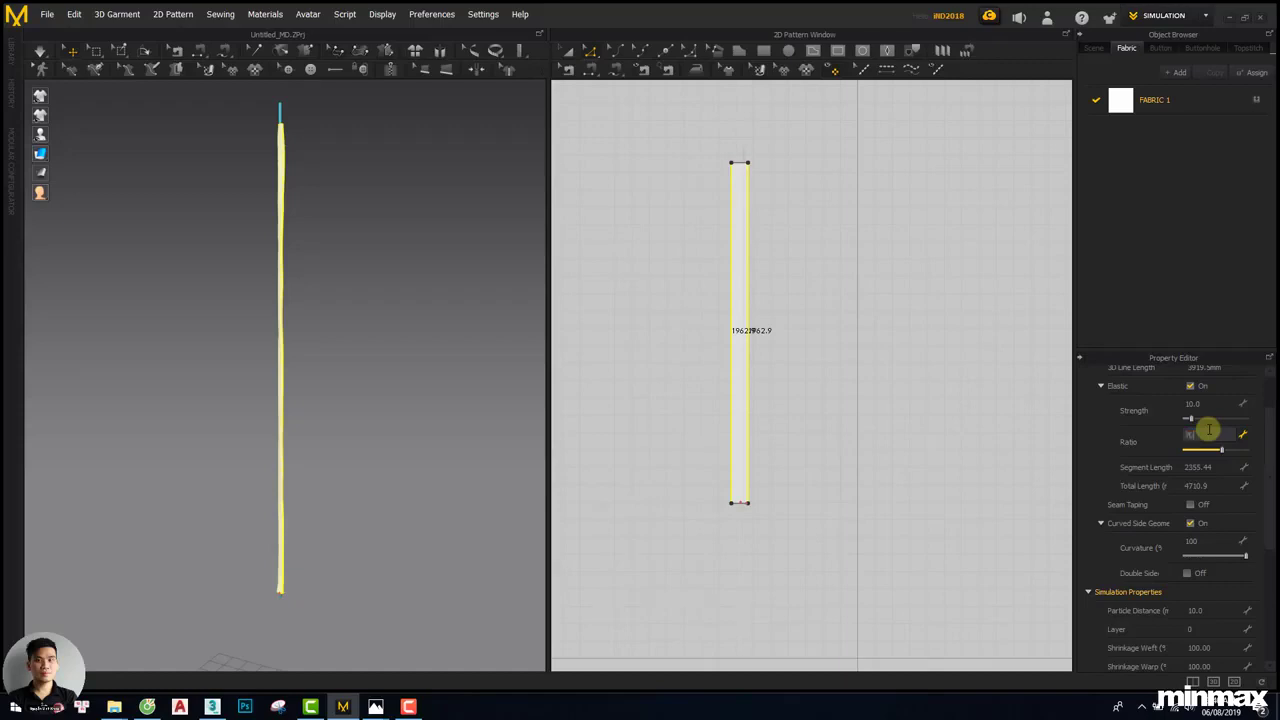
pyautogui.click(256, 302)
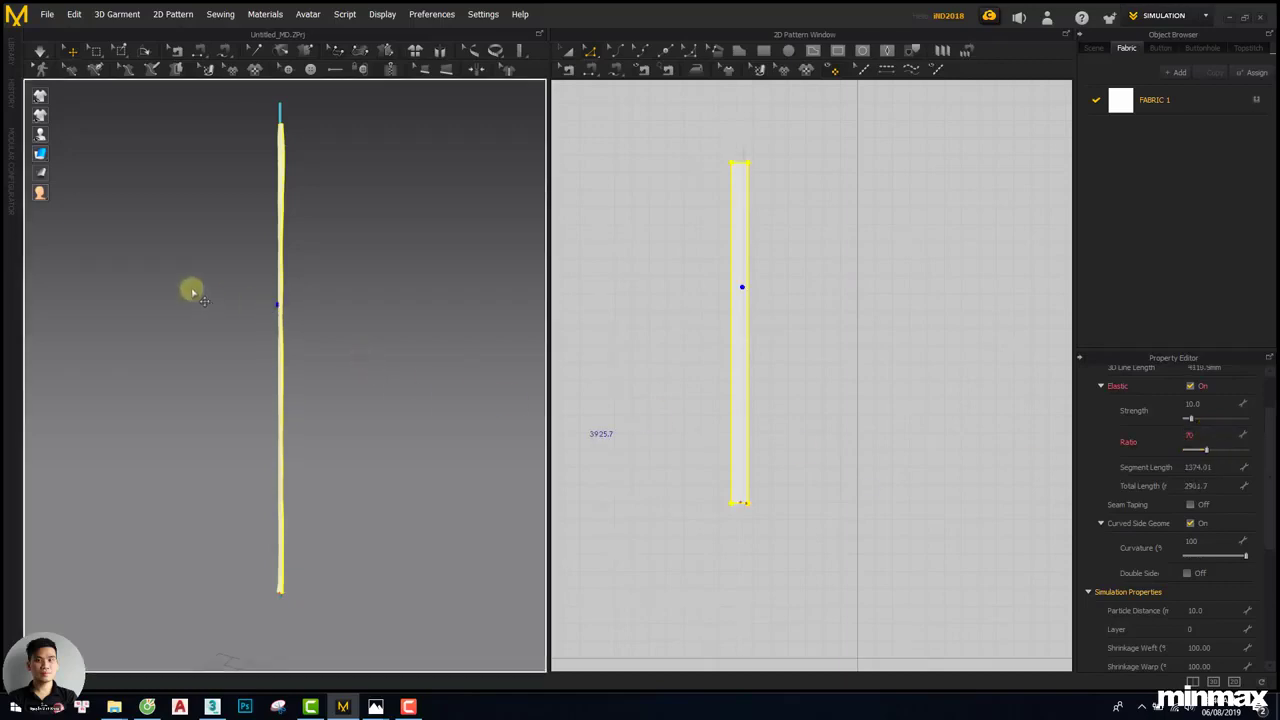
pyautogui.press('space')
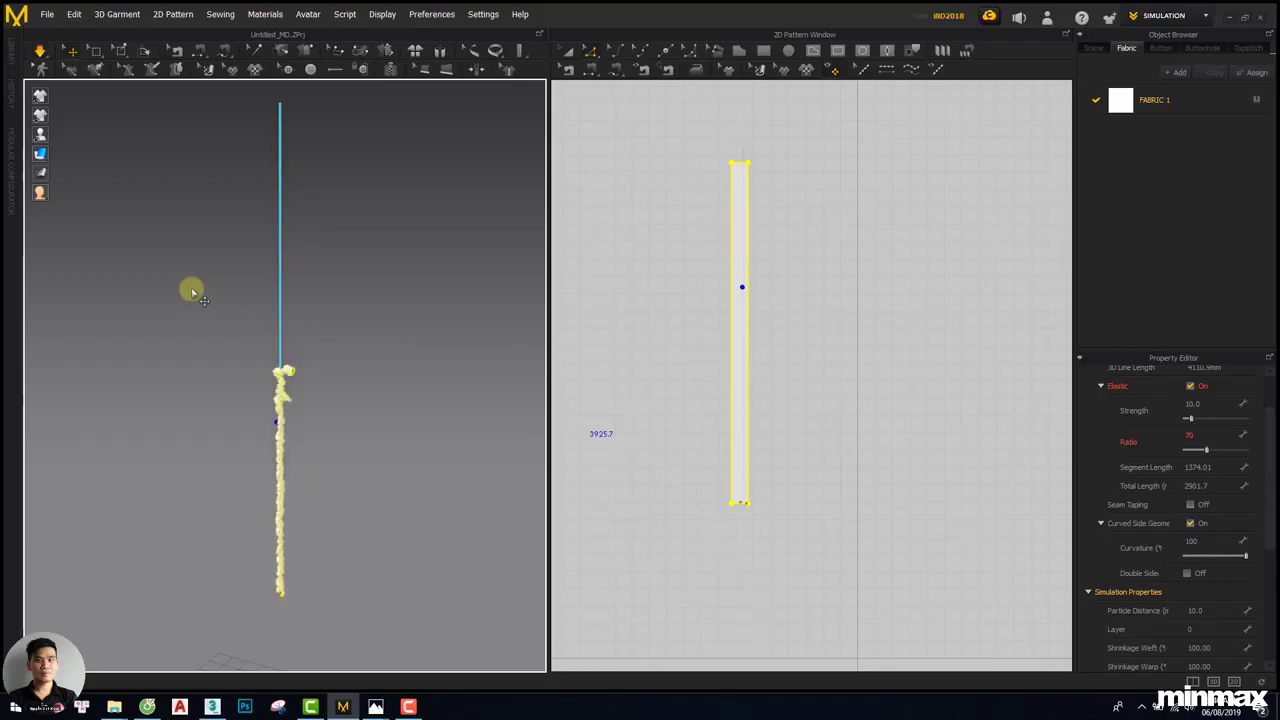
pyautogui.scroll(1, 316, 528)
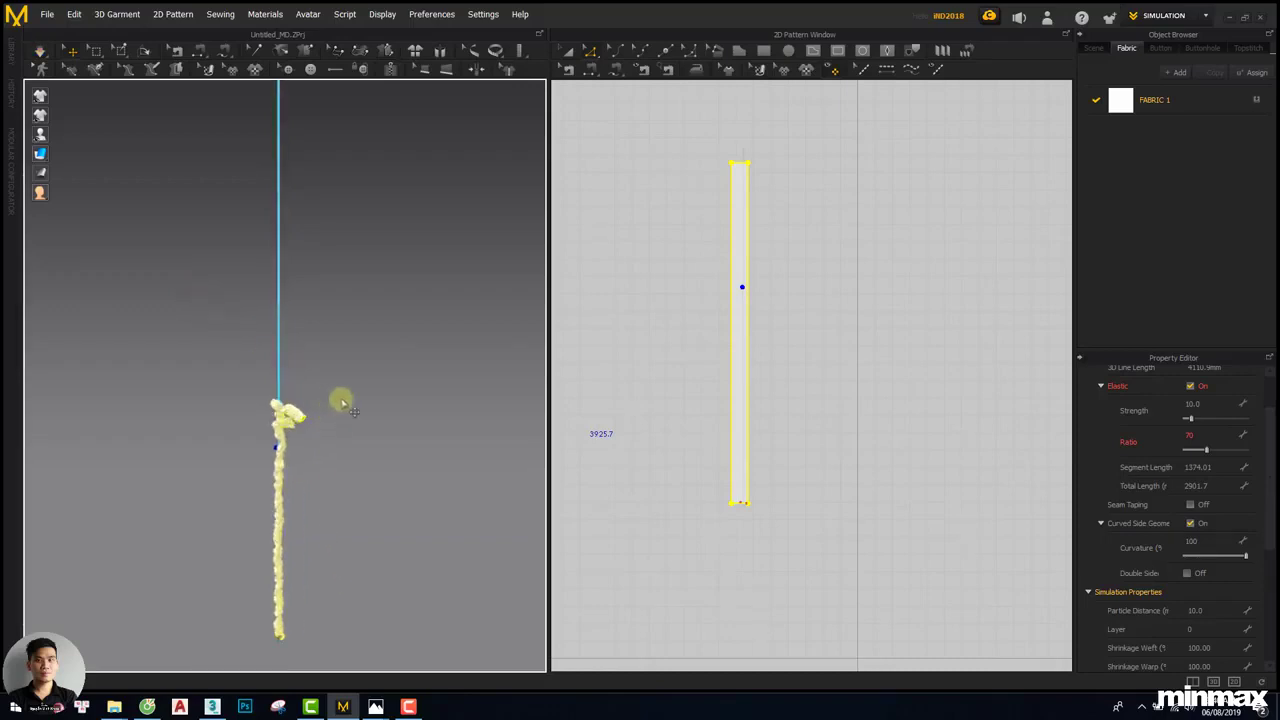
pyautogui.hotkey('ctrl', 'z')
# Reduce the particle distance of the whole strip and simulate it into a finely gathered sleeve around the rod
pyautogui.click(742, 300)
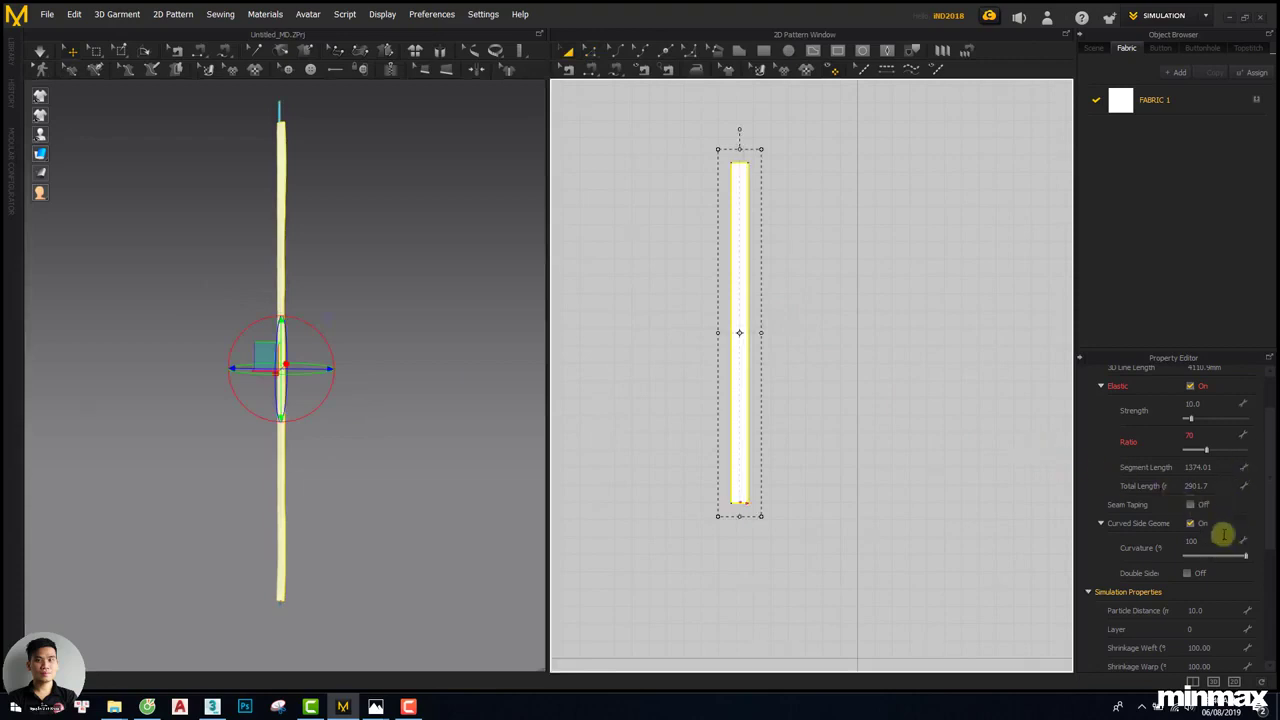
pyautogui.scroll(2, 1270, 490)
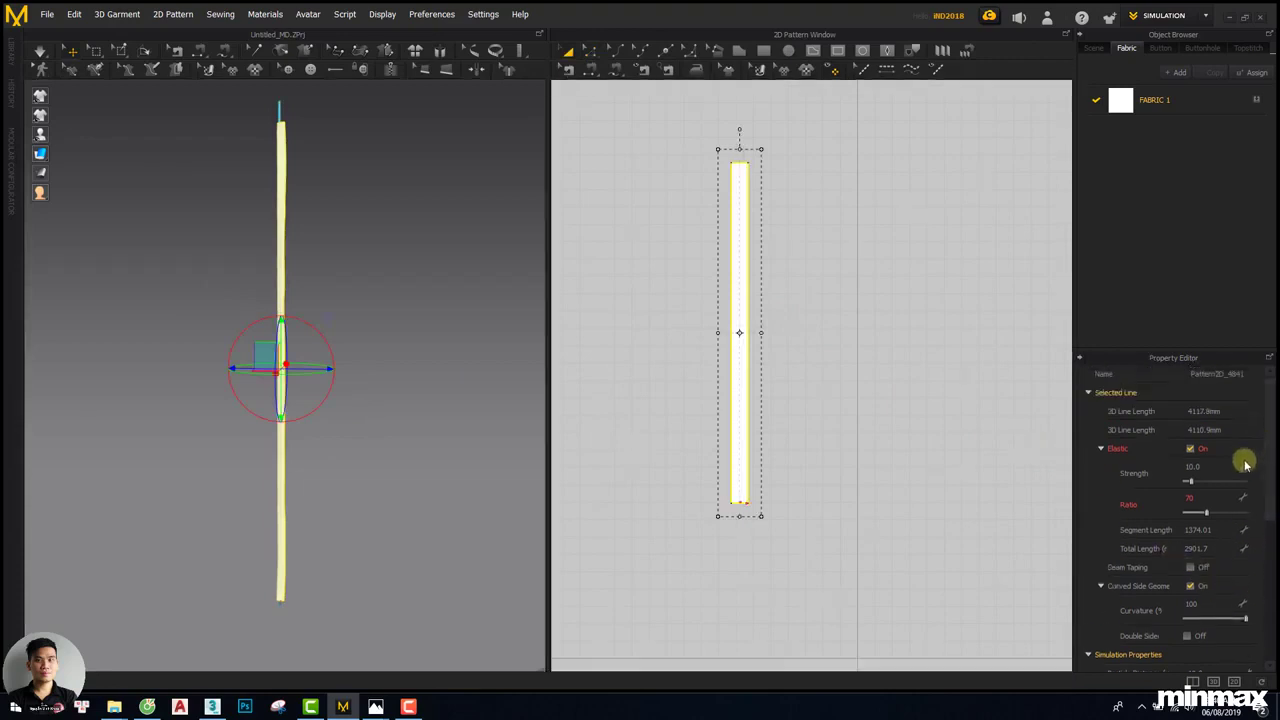
pyautogui.scroll(-6, 1207, 495)
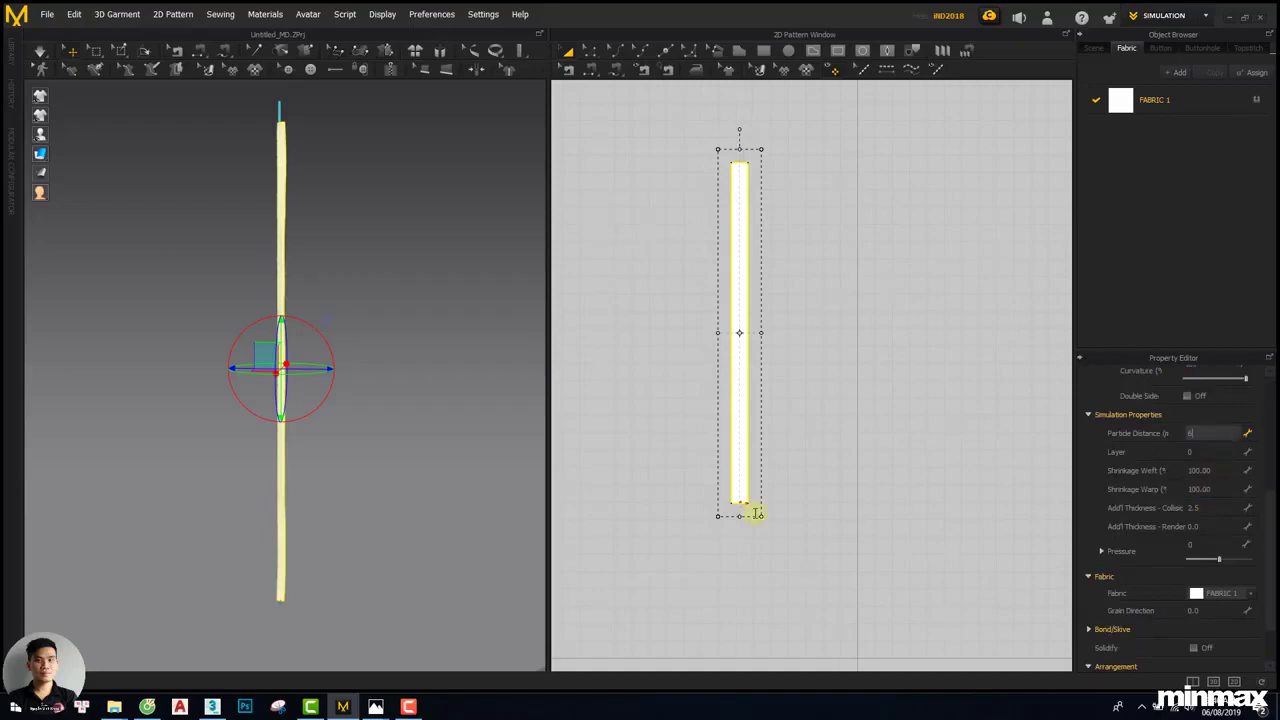
pyautogui.press('Return')
pyautogui.click(313, 208)
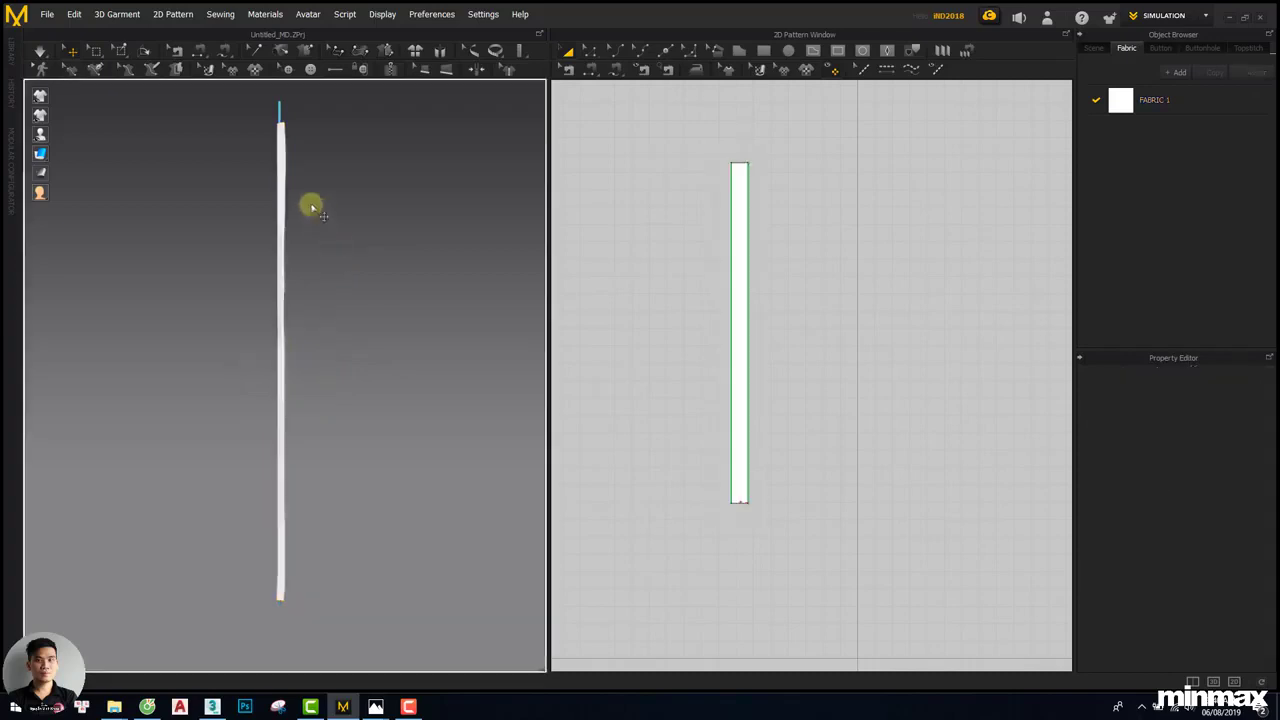
pyautogui.press('space')
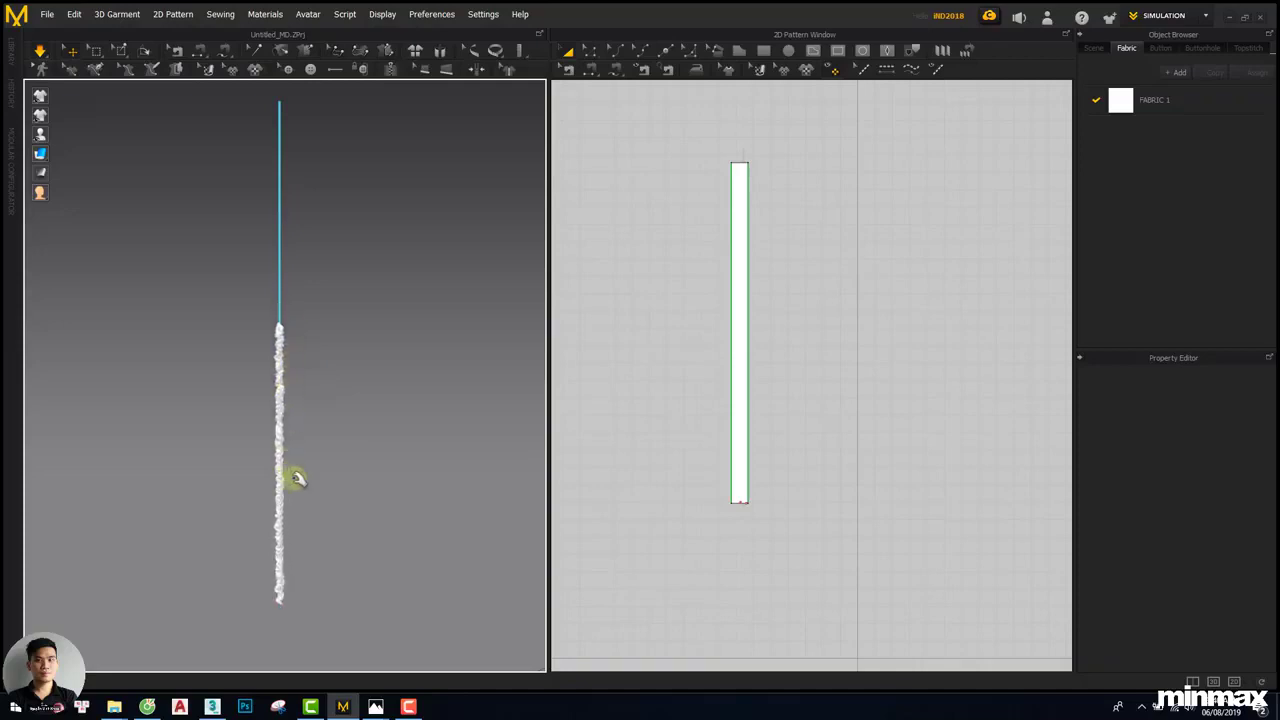
pyautogui.scroll(1, 301, 426)
pyautogui.moveTo(314, 512); pyautogui.dragTo(354, 409, button='middle')
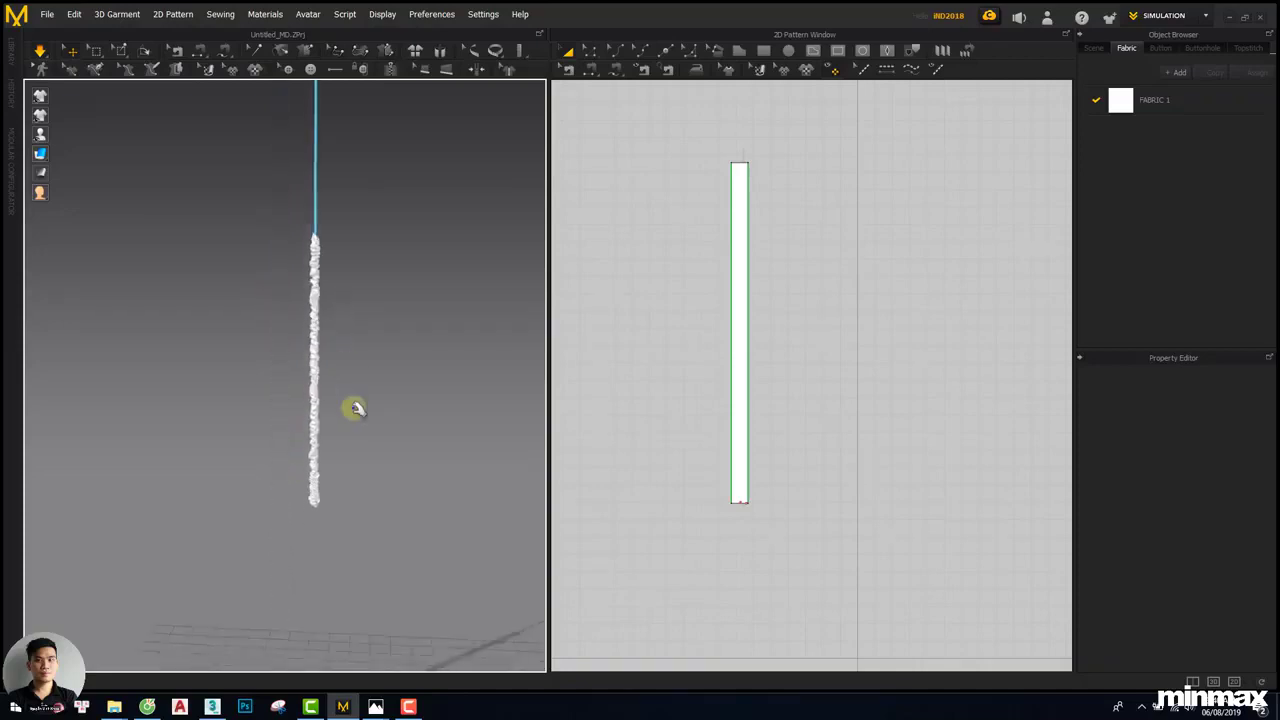
pyautogui.scroll(2, 361, 409)
pyautogui.scroll(2, 363, 408)
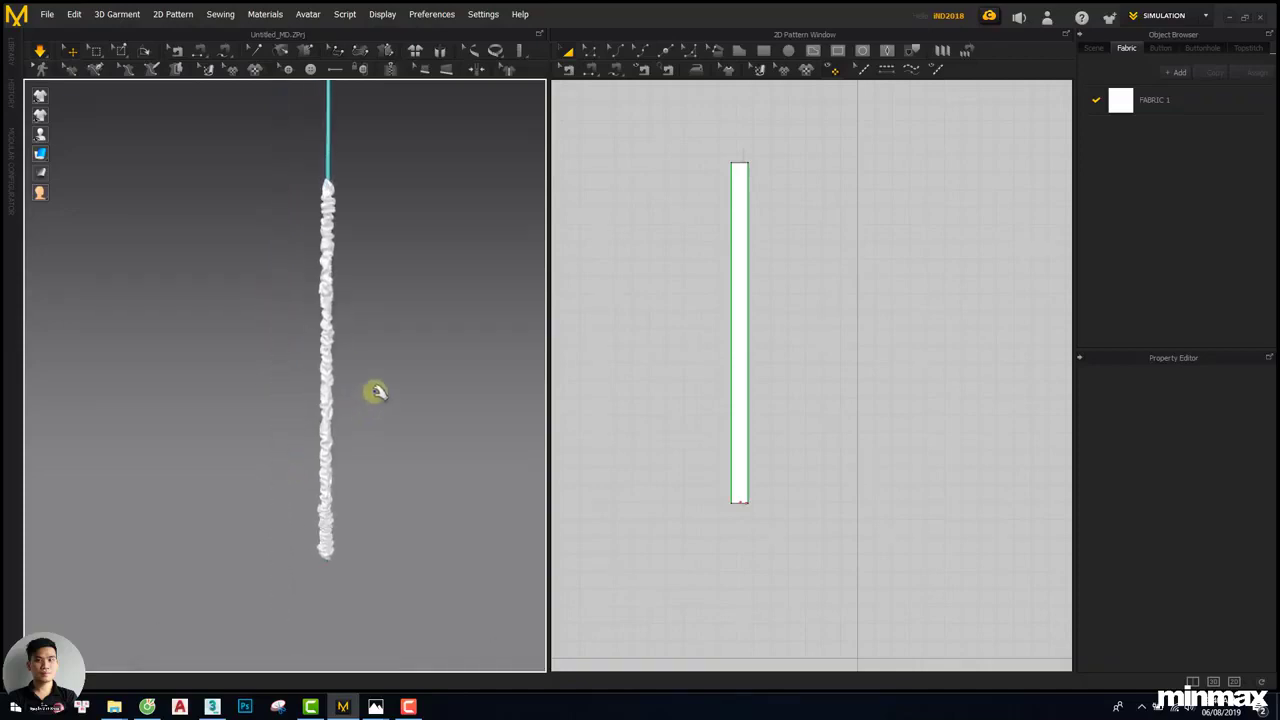
pyautogui.press('space')
# Examine the gathered sleeve on the rod and compare it with the bamboo chandelier reference photo in Photos
pyautogui.scroll(-1, 371, 380)
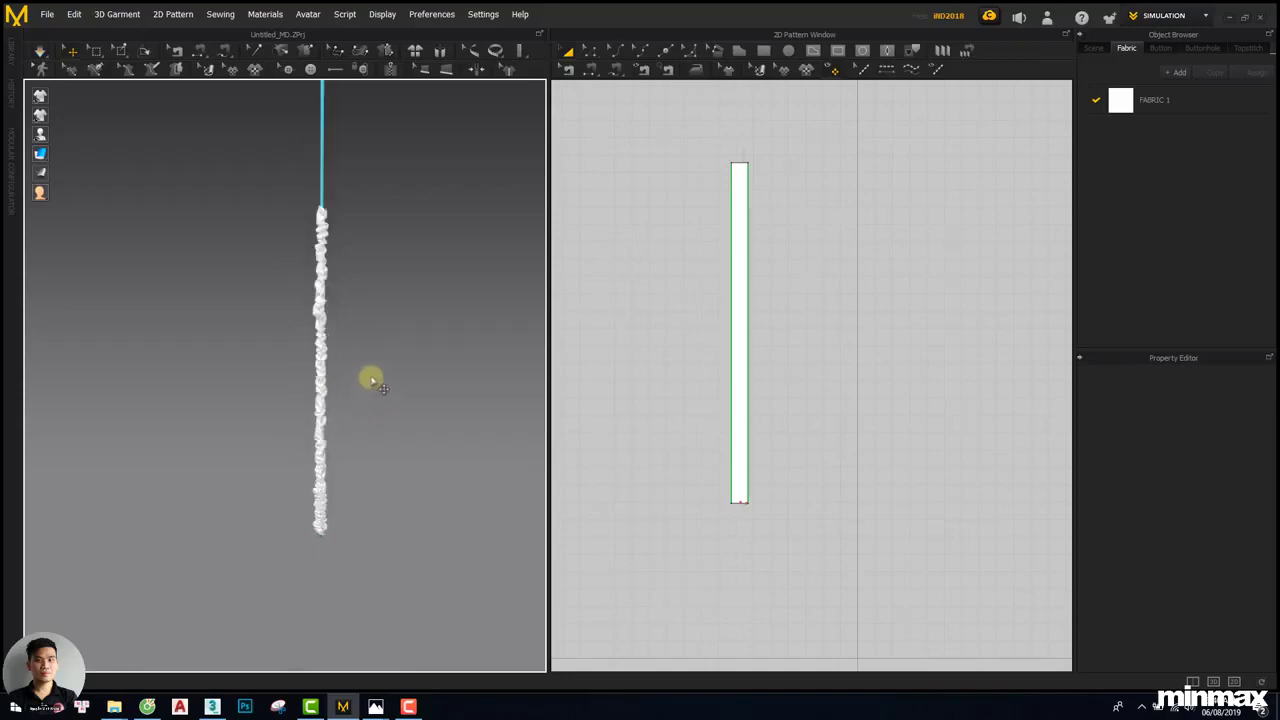
pyautogui.moveTo(371, 377); pyautogui.dragTo(545, 352, button='right')
pyautogui.scroll(4, 314, 291)
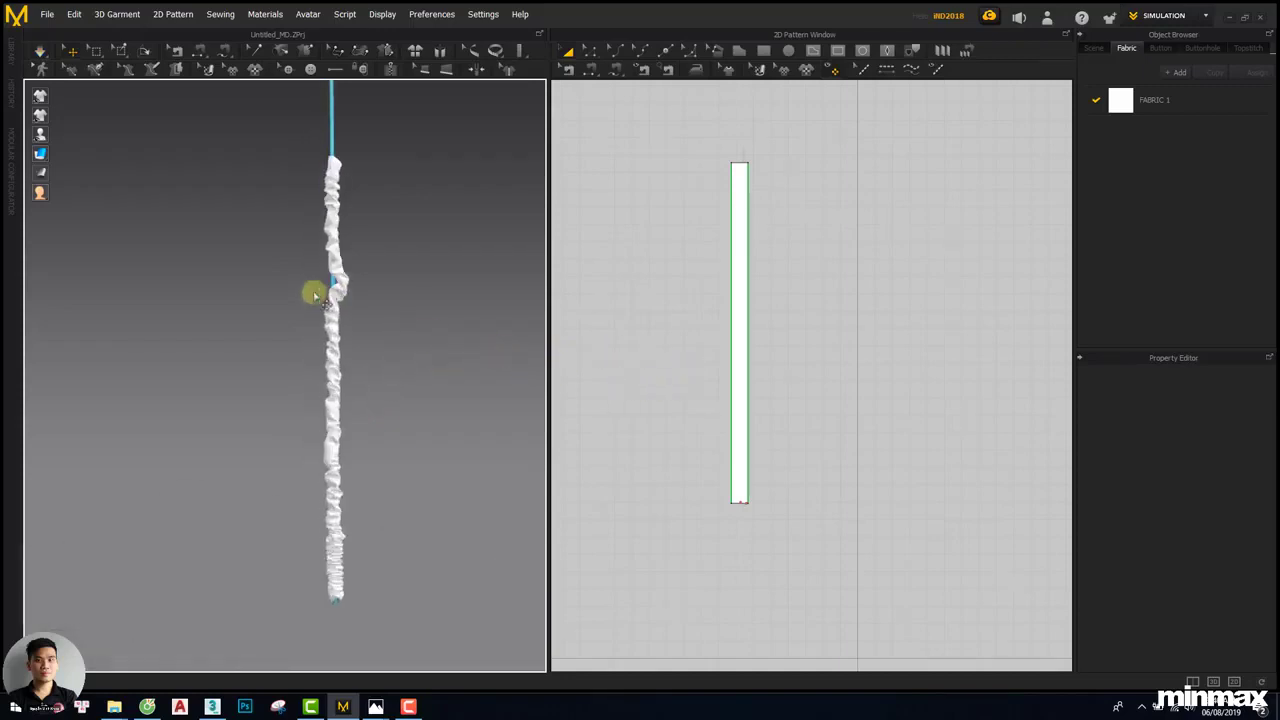
pyautogui.moveTo(365, 280)
pyautogui.mouseDown()
pyautogui.moveTo(320, 271)
pyautogui.moveTo(371, 291)
pyautogui.moveTo(340, 543)
pyautogui.moveTo(311, 500)
pyautogui.moveTo(341, 369)
pyautogui.mouseUp()
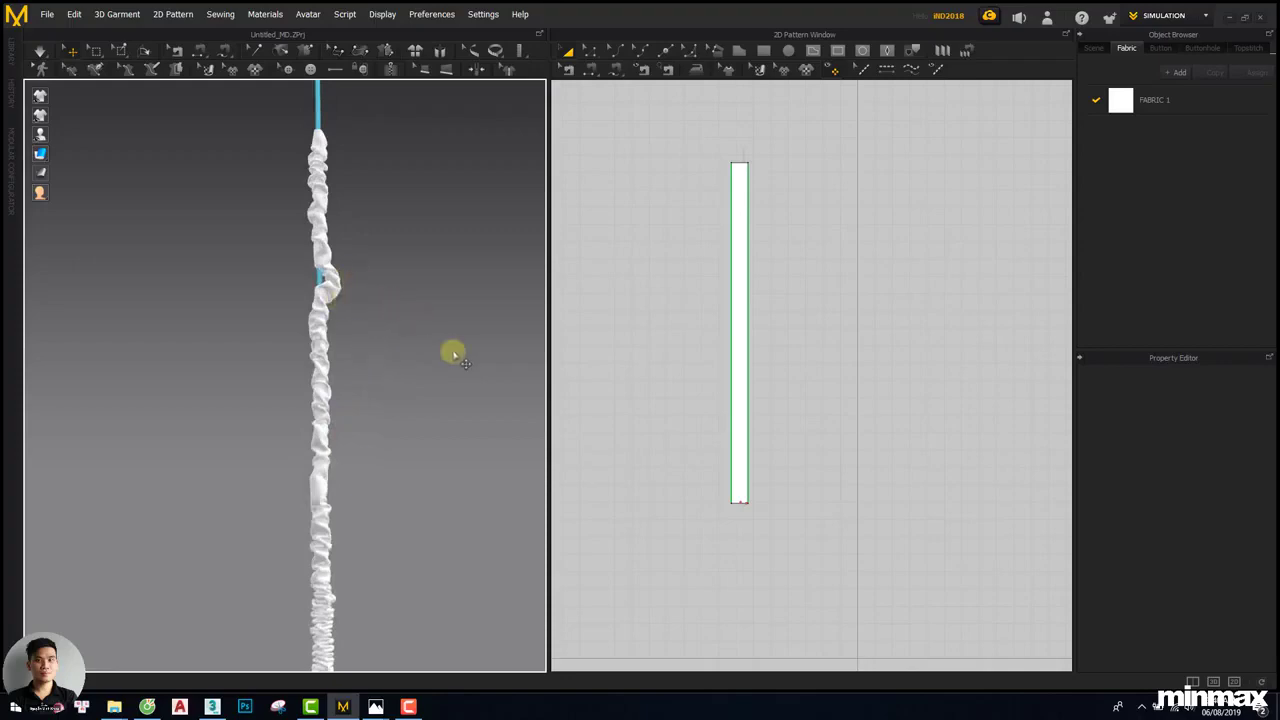
pyautogui.moveTo(375, 706)
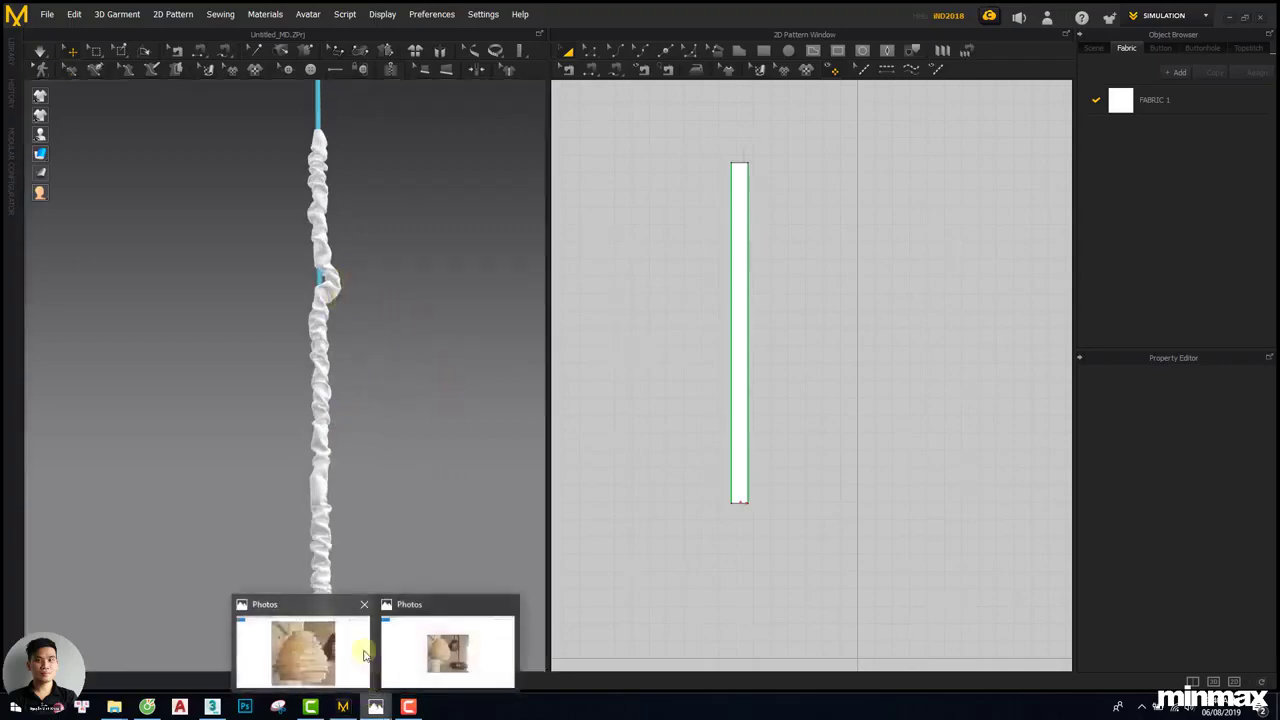
pyautogui.click(452, 648)
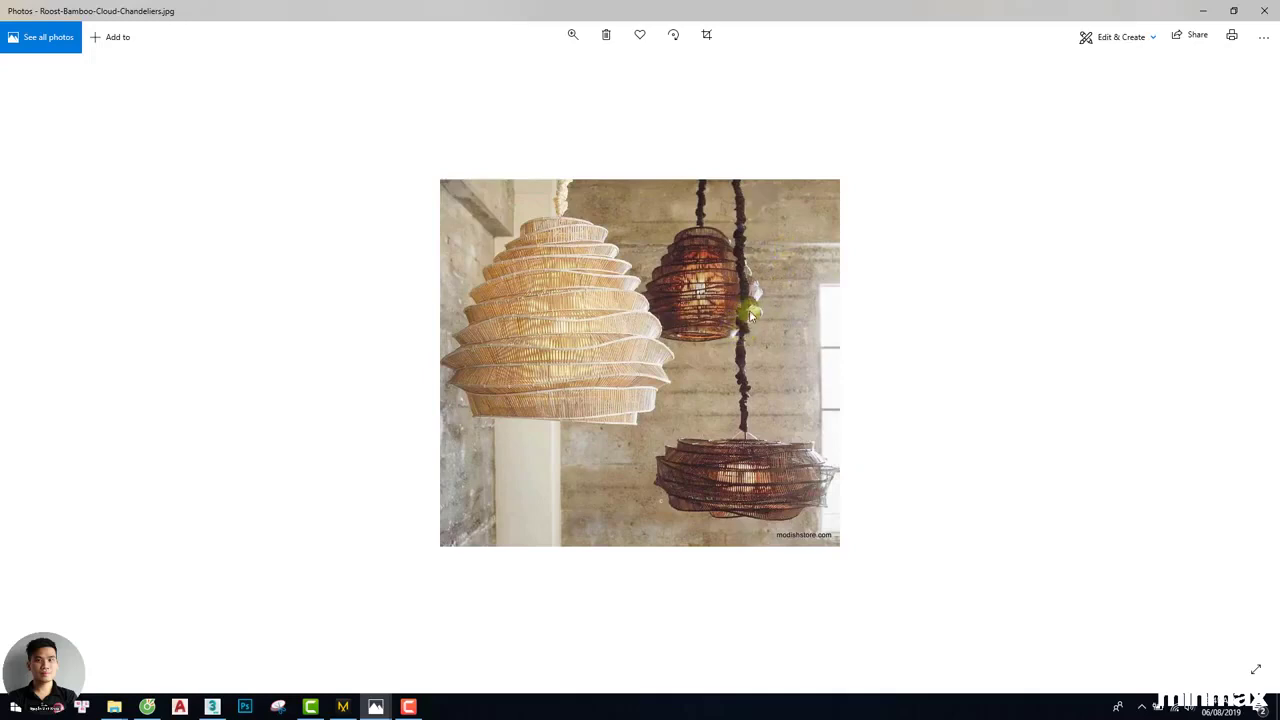
# Switch back to Marvelous Designer and select the gathered sleeve around the rod
pyautogui.keyDown('ctrl'); pyautogui.scroll(2, 759, 348); pyautogui.keyUp('ctrl')
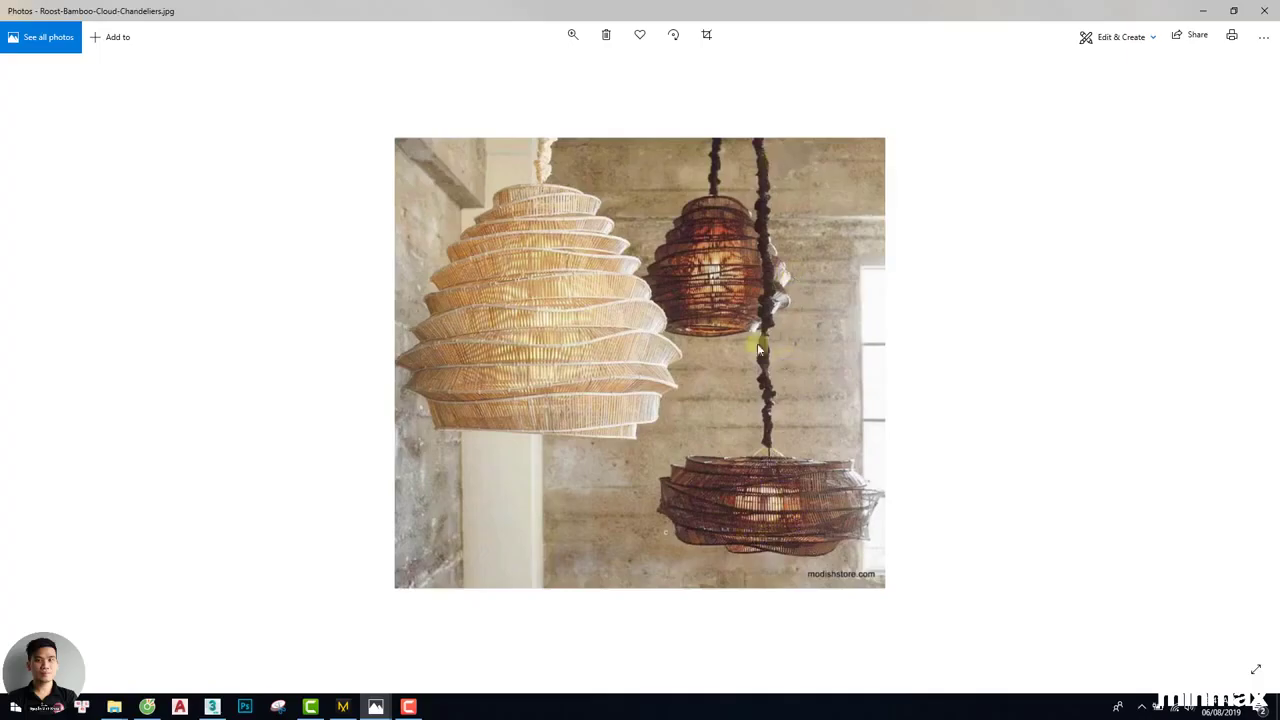
pyautogui.hotkey('alt', 'Tab')
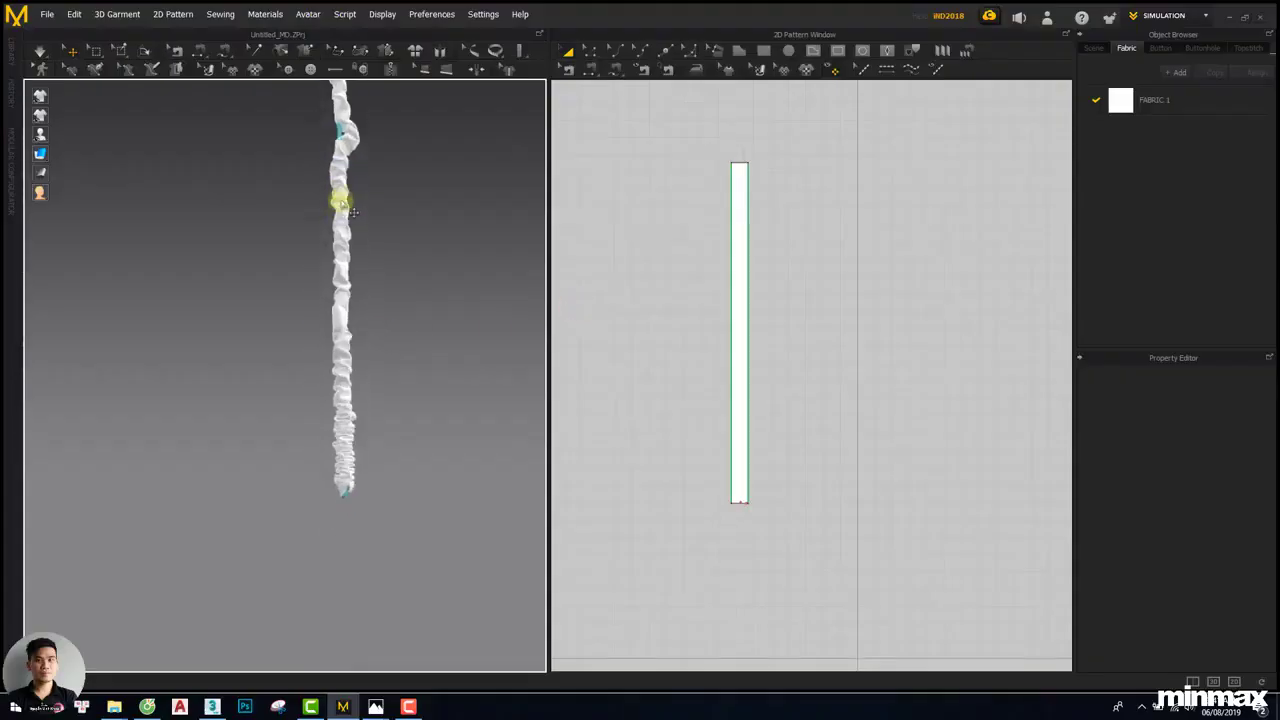
pyautogui.click(340, 200)
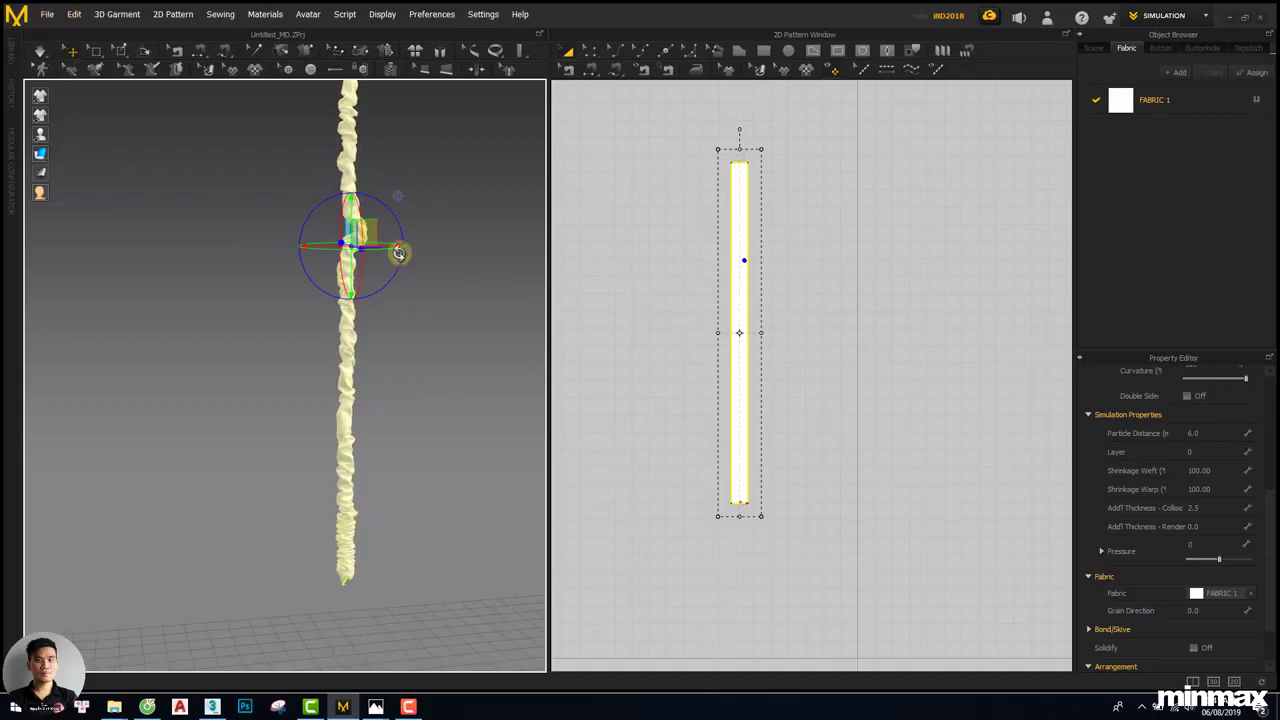
pyautogui.scroll(8, 398, 252)
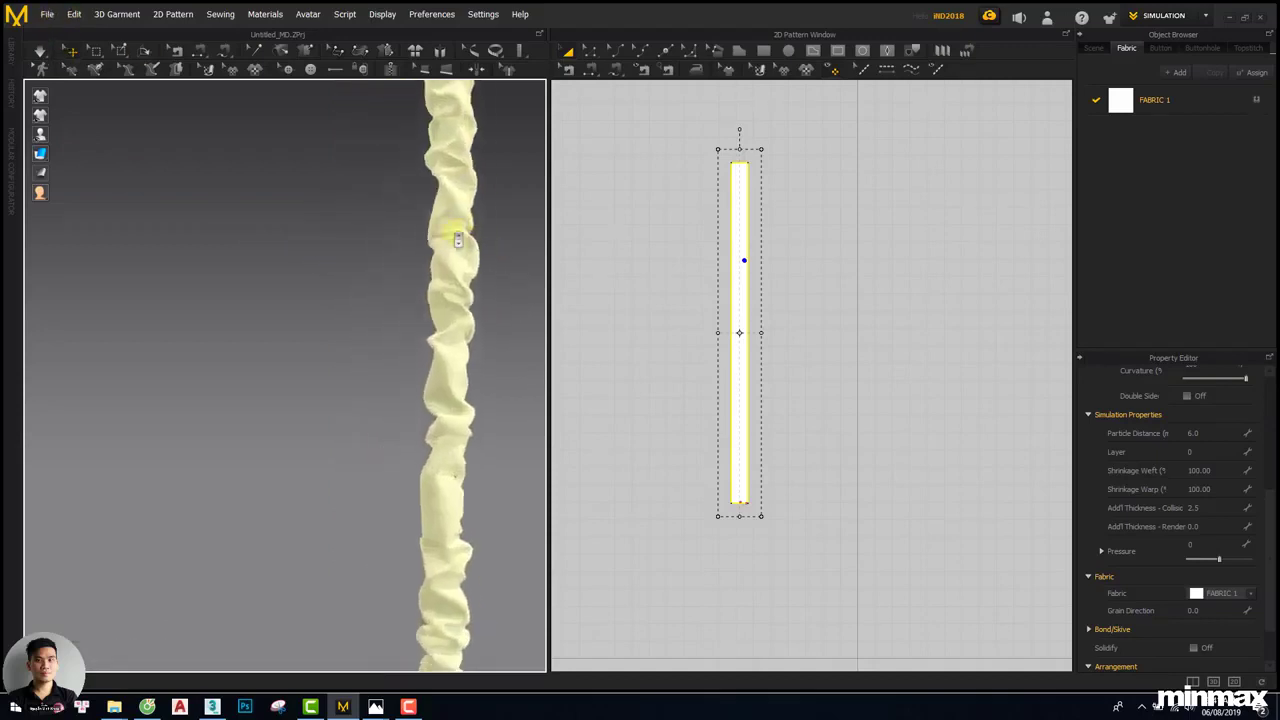
pyautogui.moveTo(453, 232); pyautogui.dragTo(358, 236, button='middle')
pyautogui.scroll(3, 394, 289)
# Display the garment as a mesh and turn on Remesh (Beta) for the selected sleeve
pyautogui.moveTo(42, 157)
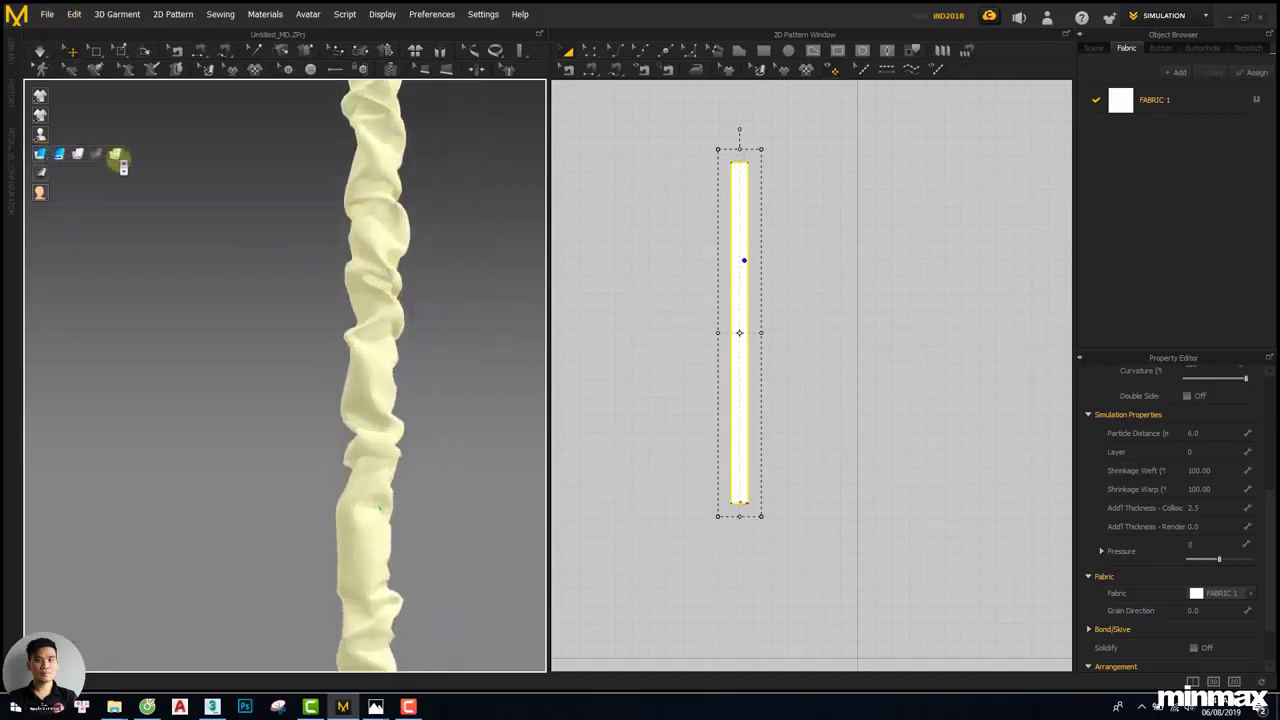
pyautogui.click(115, 155)
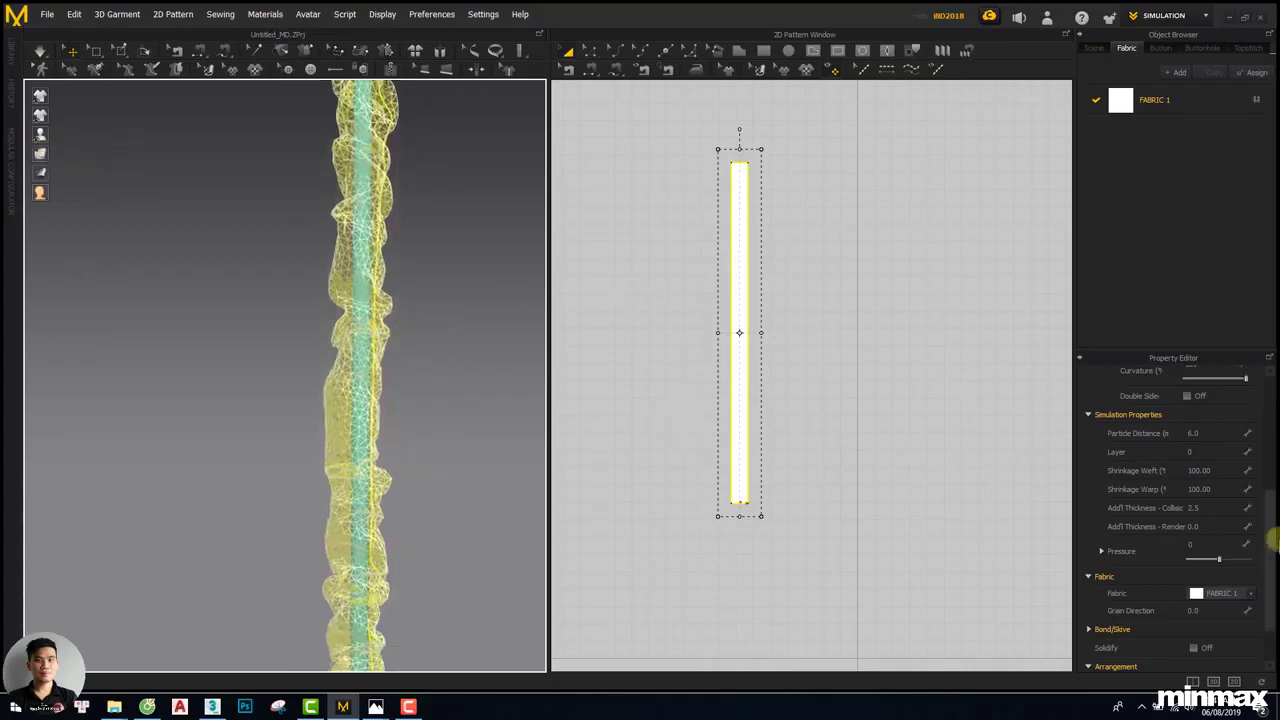
pyautogui.moveTo(1268, 499); pyautogui.dragTo(1268, 622)
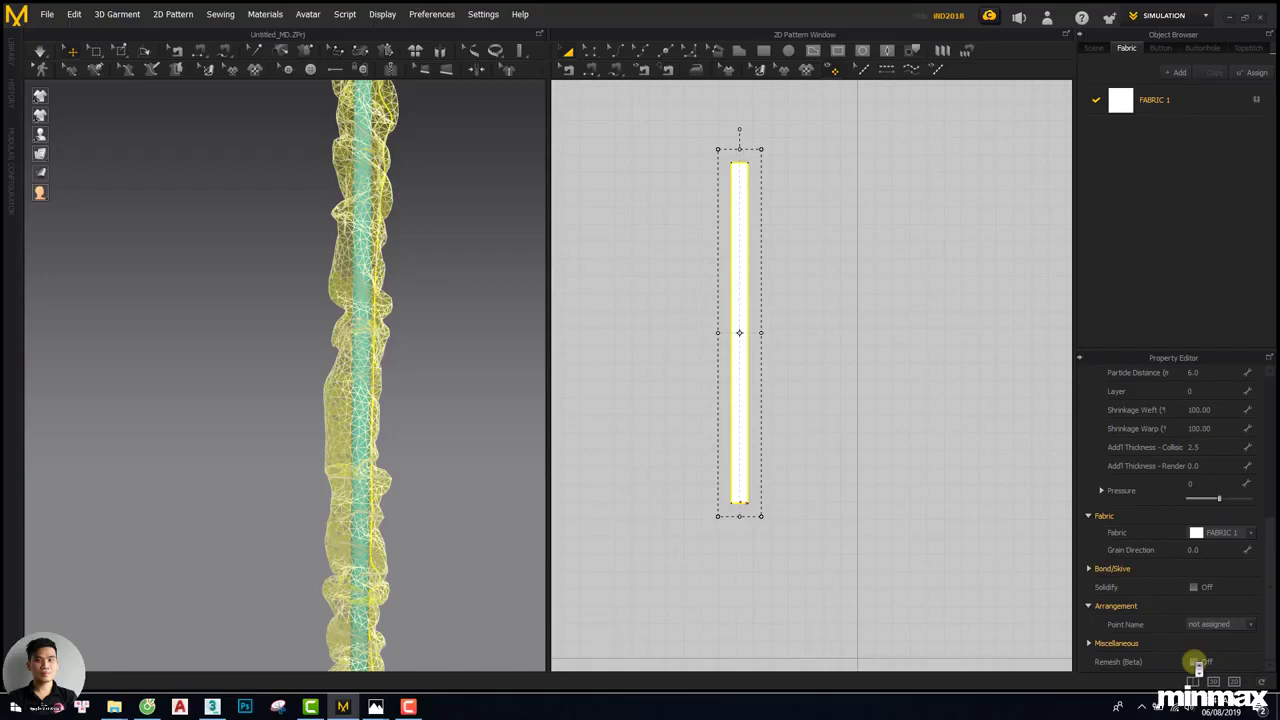
pyautogui.click(1197, 662)
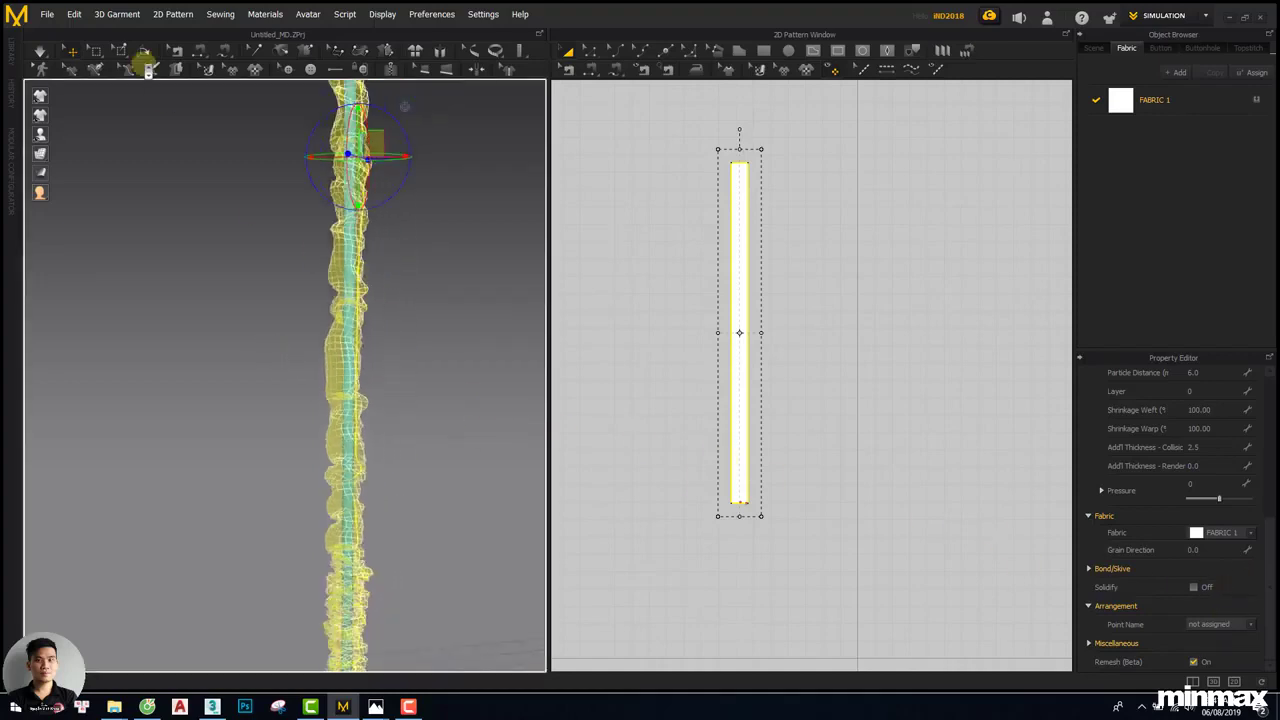
# Export only the selected sleeve as an OBJ file named "day buot", with the Multiple Objects, Thin and mm scale options
pyautogui.click(48, 16)
pyautogui.moveTo(106, 156)
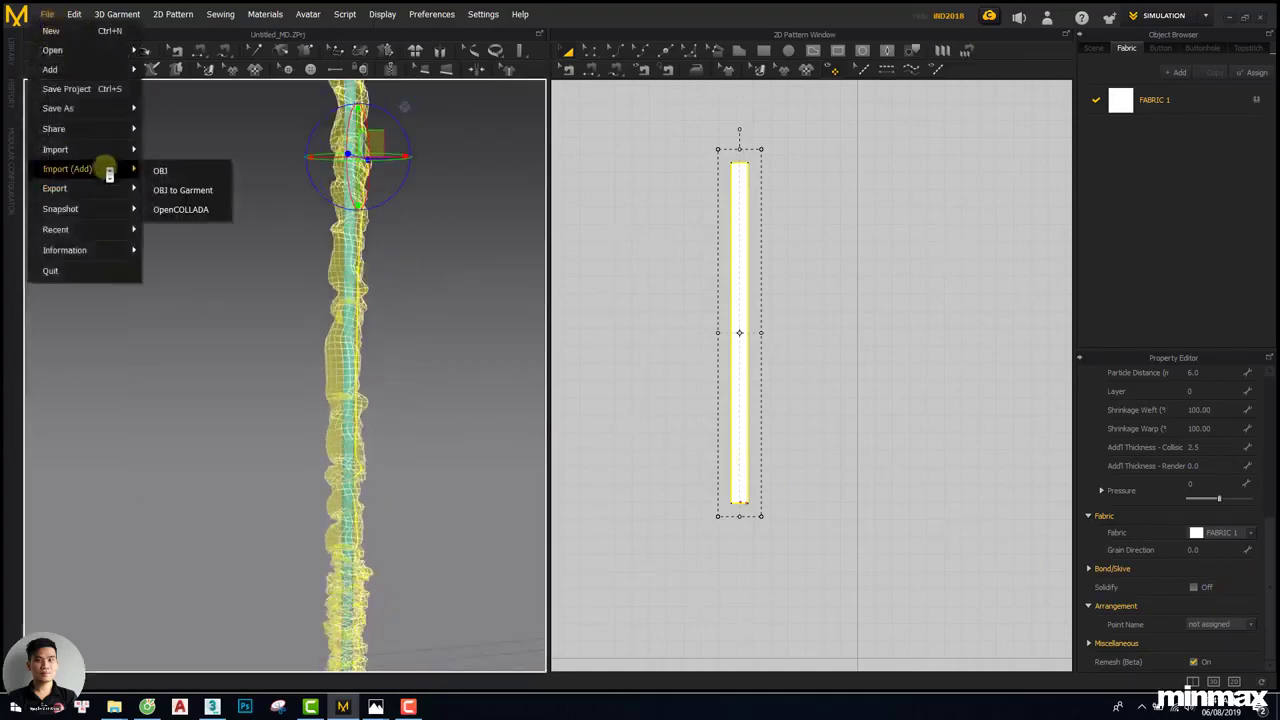
pyautogui.moveTo(106, 188)
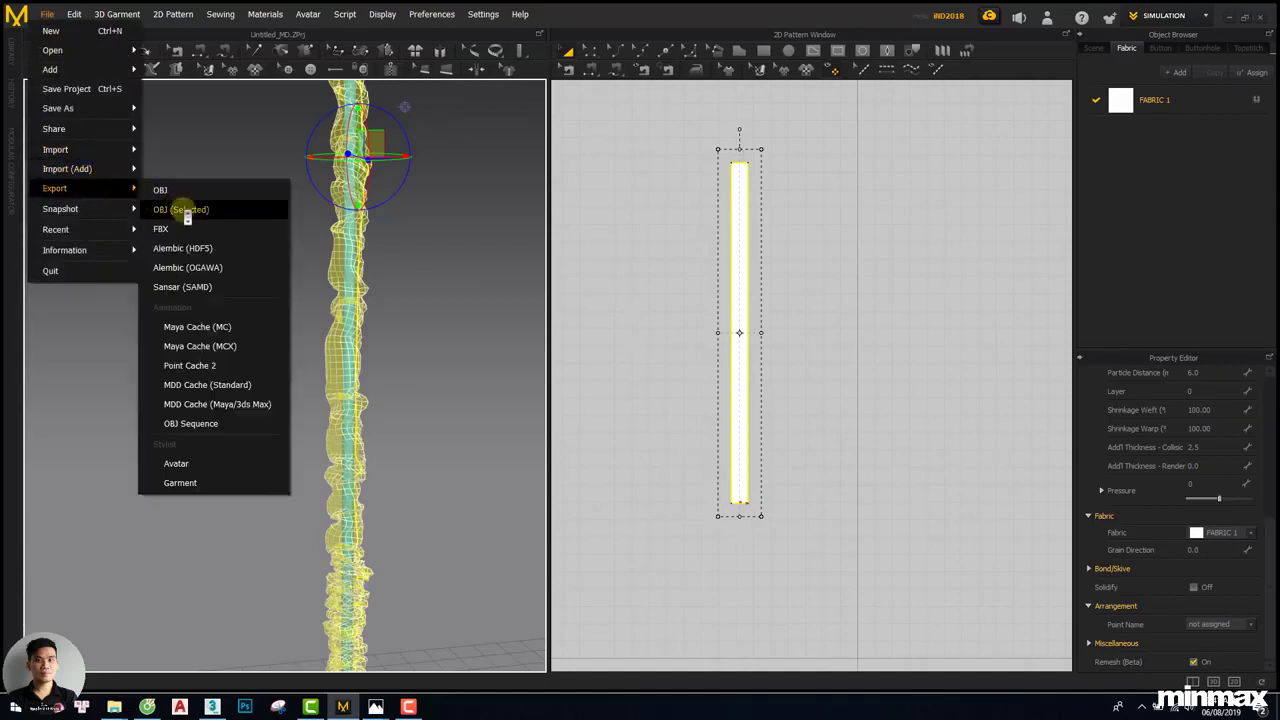
pyautogui.click(181, 210)
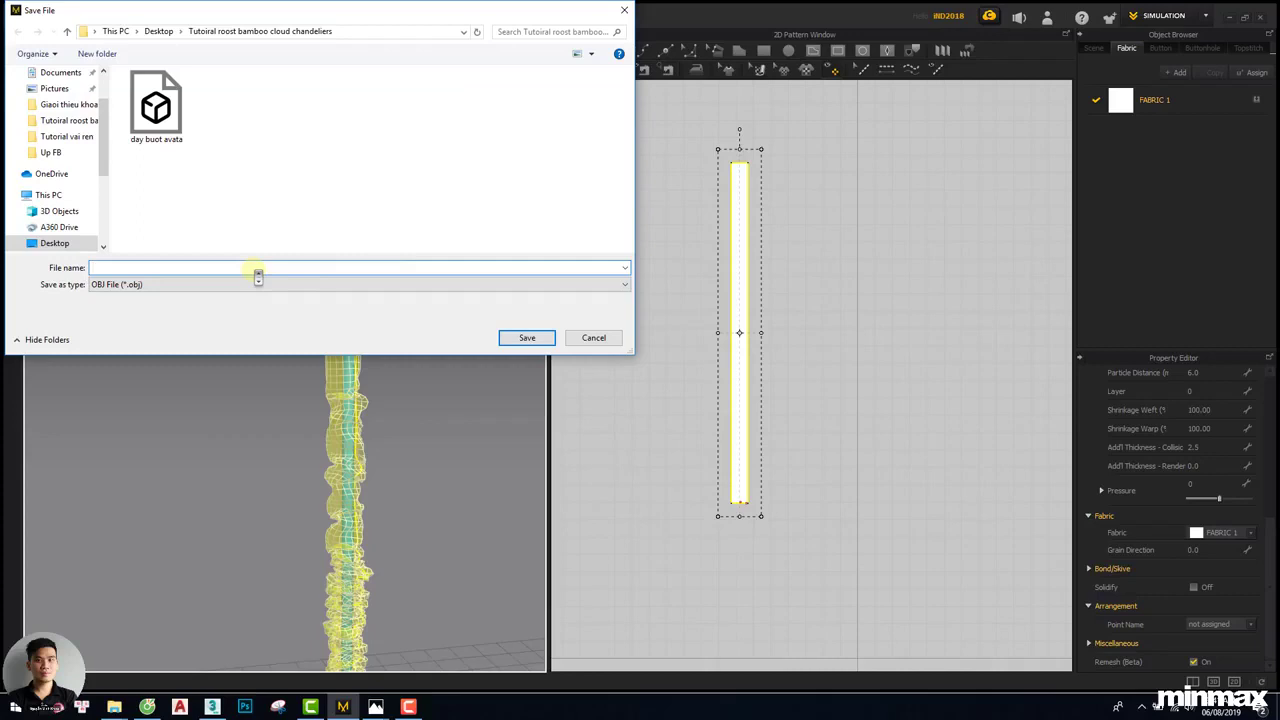
pyautogui.write('day buot')
pyautogui.press('Return')
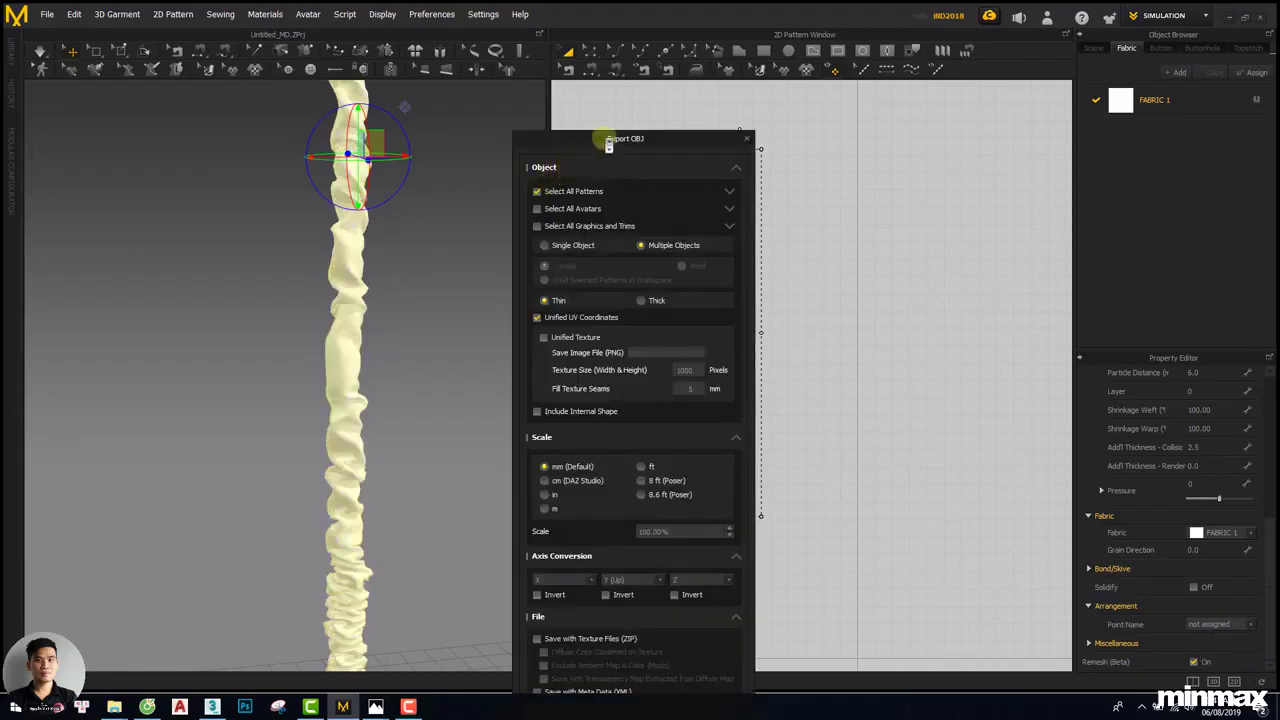
pyautogui.moveTo(606, 137); pyautogui.dragTo(608, 46)
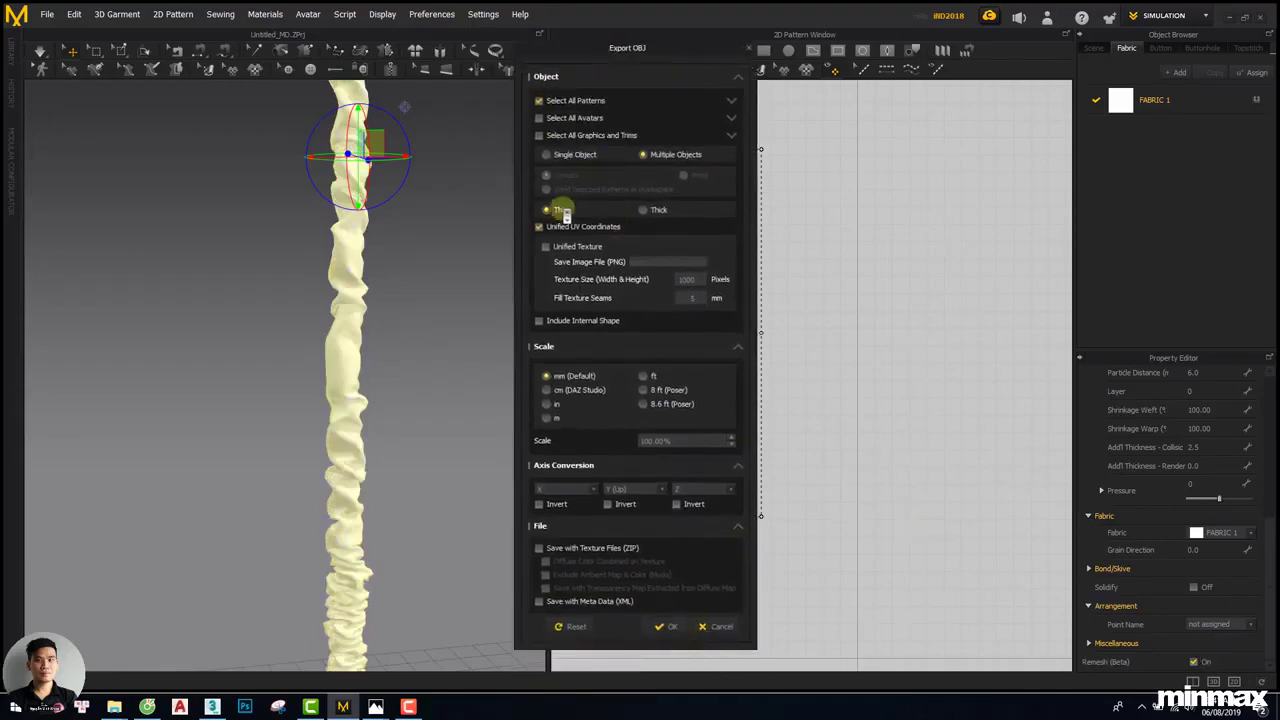
pyautogui.click(672, 627)
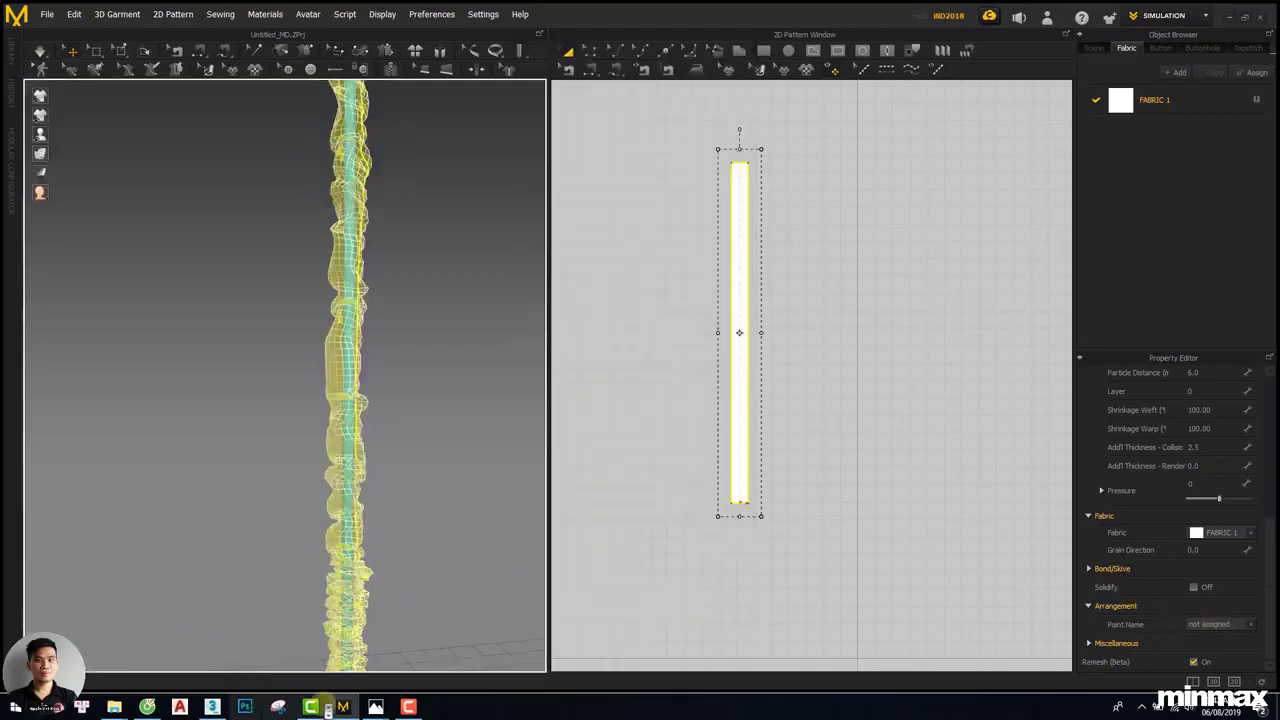
# Switch to 3ds Max and deselect the suspension rod above the chandelier
pyautogui.click(375, 707)
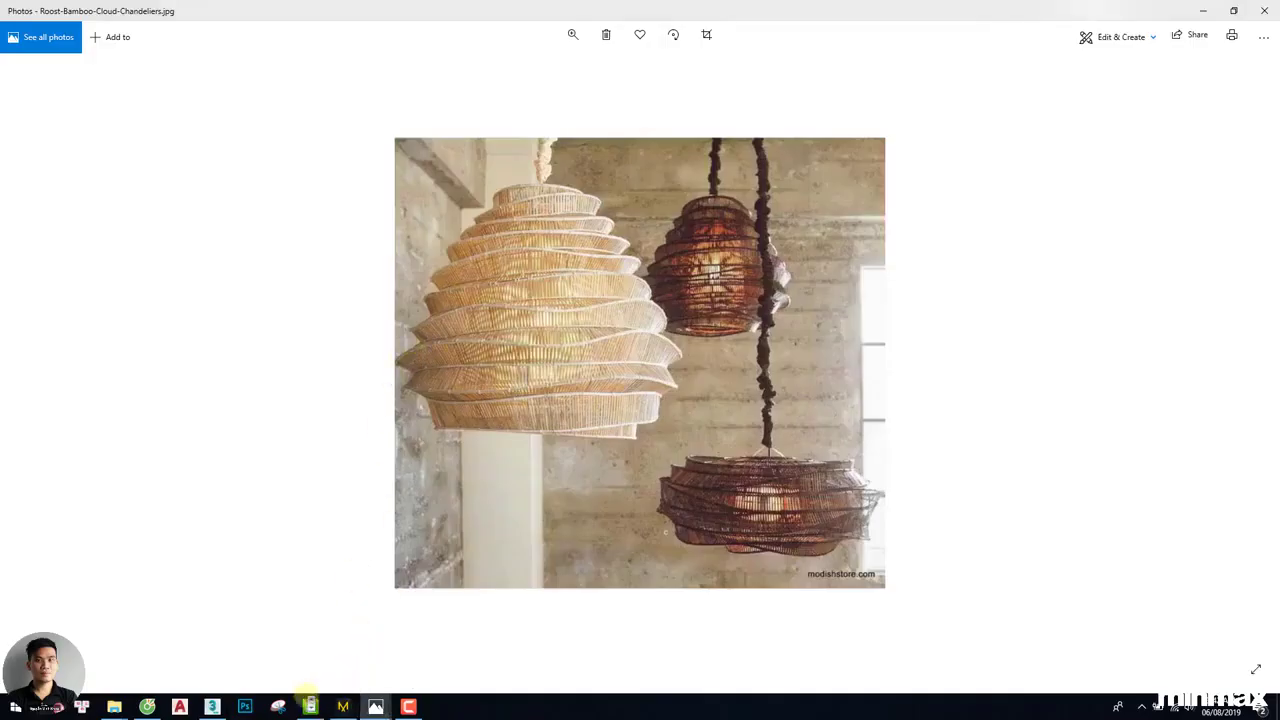
pyautogui.click(212, 707)
pyautogui.scroll(-5, 500, 245)
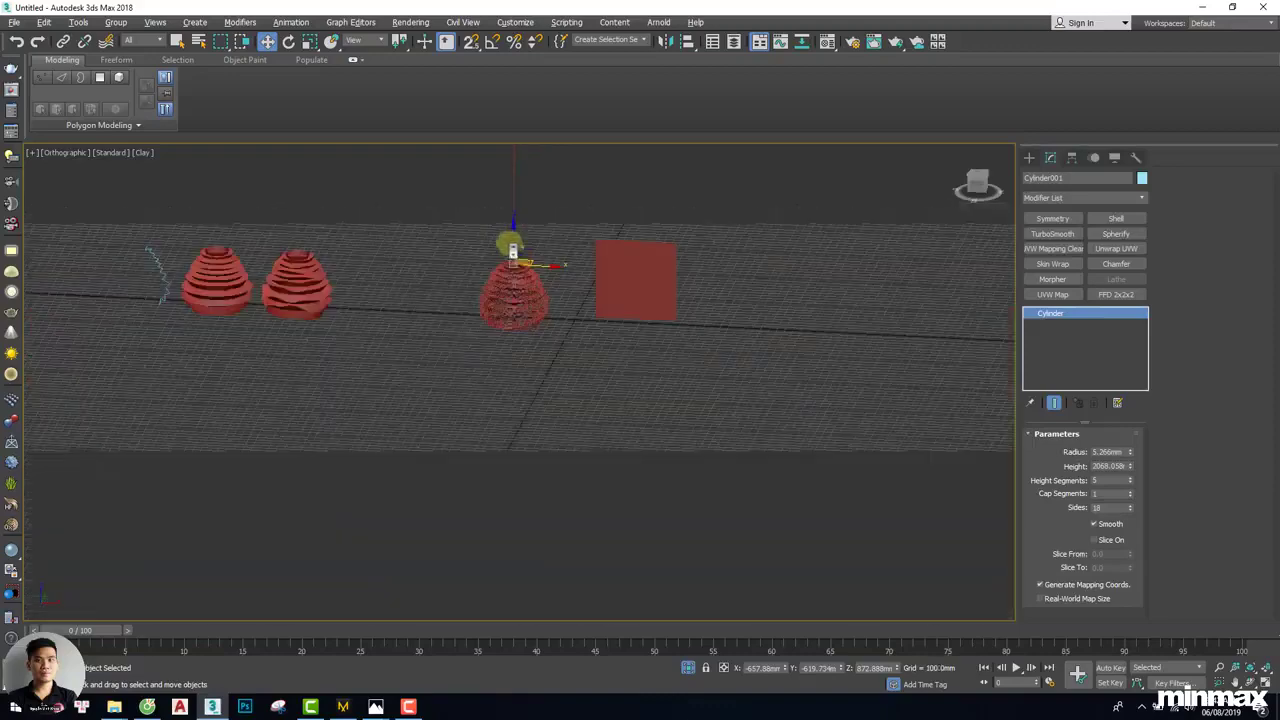
pyautogui.keyDown('alt'); pyautogui.moveTo(510, 243); pyautogui.dragTo(540, 311, button='middle'); pyautogui.keyUp('alt')
pyautogui.scroll(4, 540, 311)
pyautogui.click(544, 288)
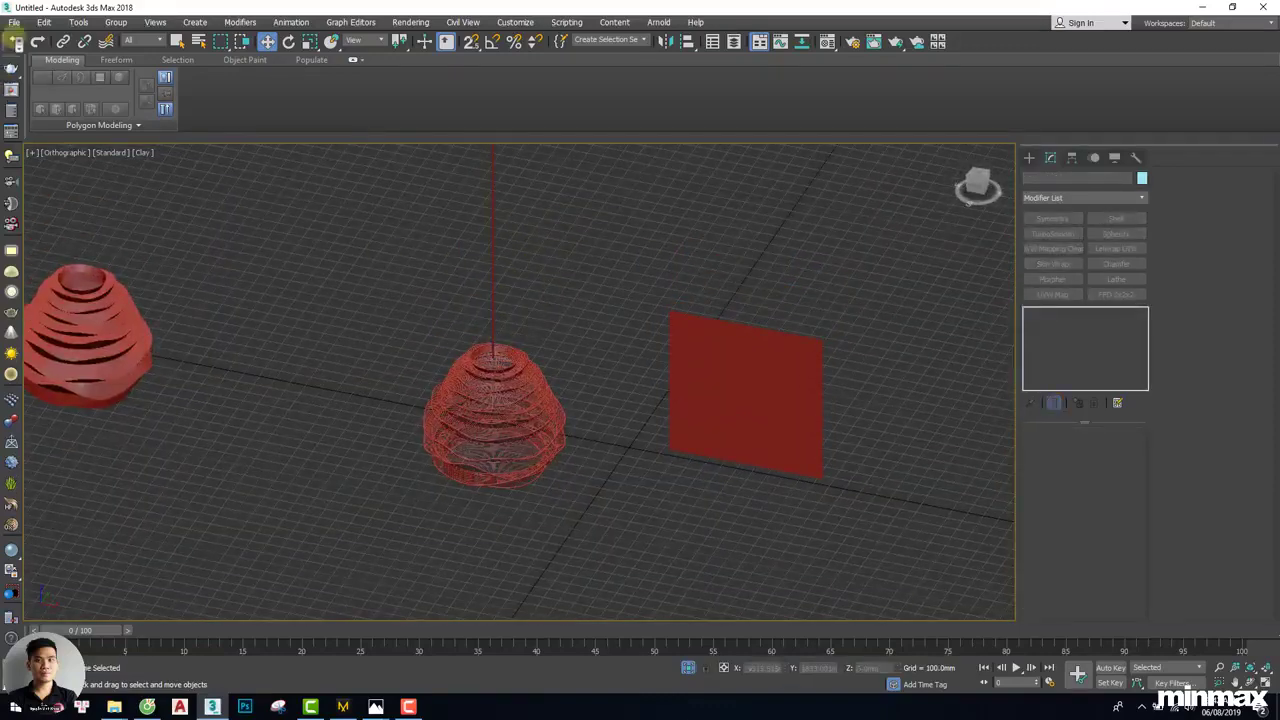
# Merge the "day buot" OBJ from the desktop folder "Tutoiral roost bamboo cloud chandeliers" into the scene with the default import options
pyautogui.click(14, 22)
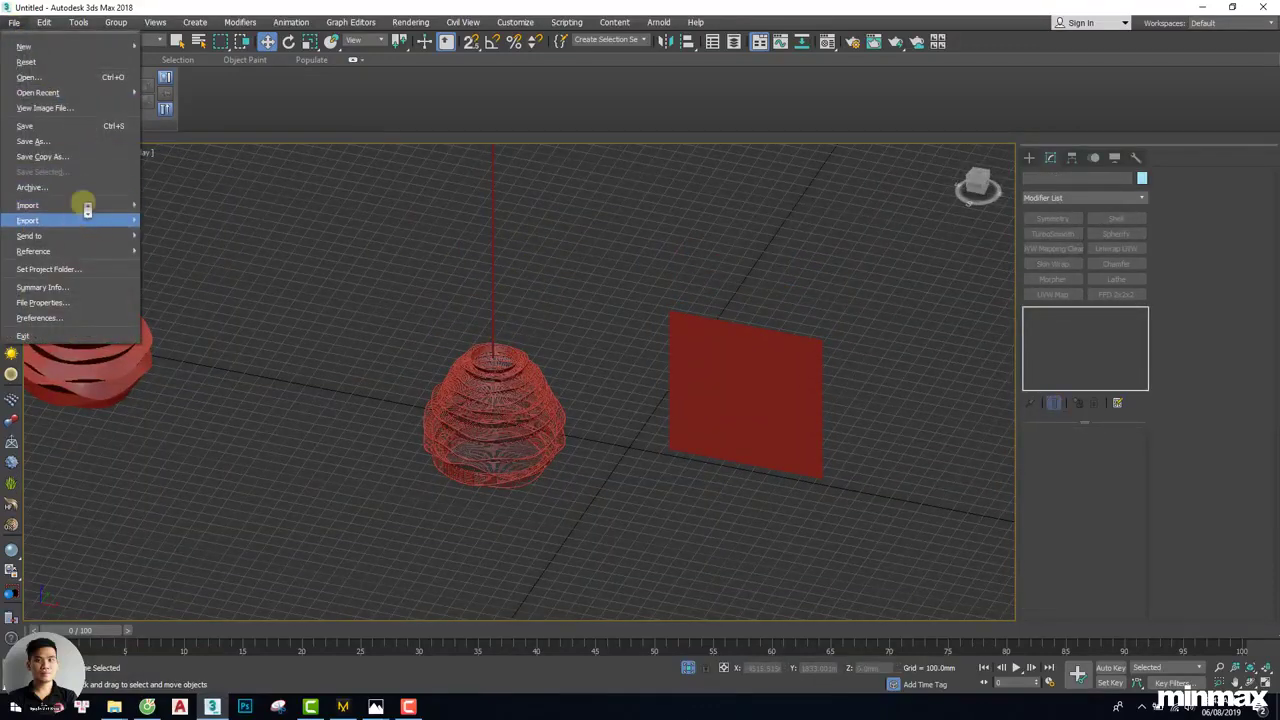
pyautogui.moveTo(86, 206)
pyautogui.click(180, 229)
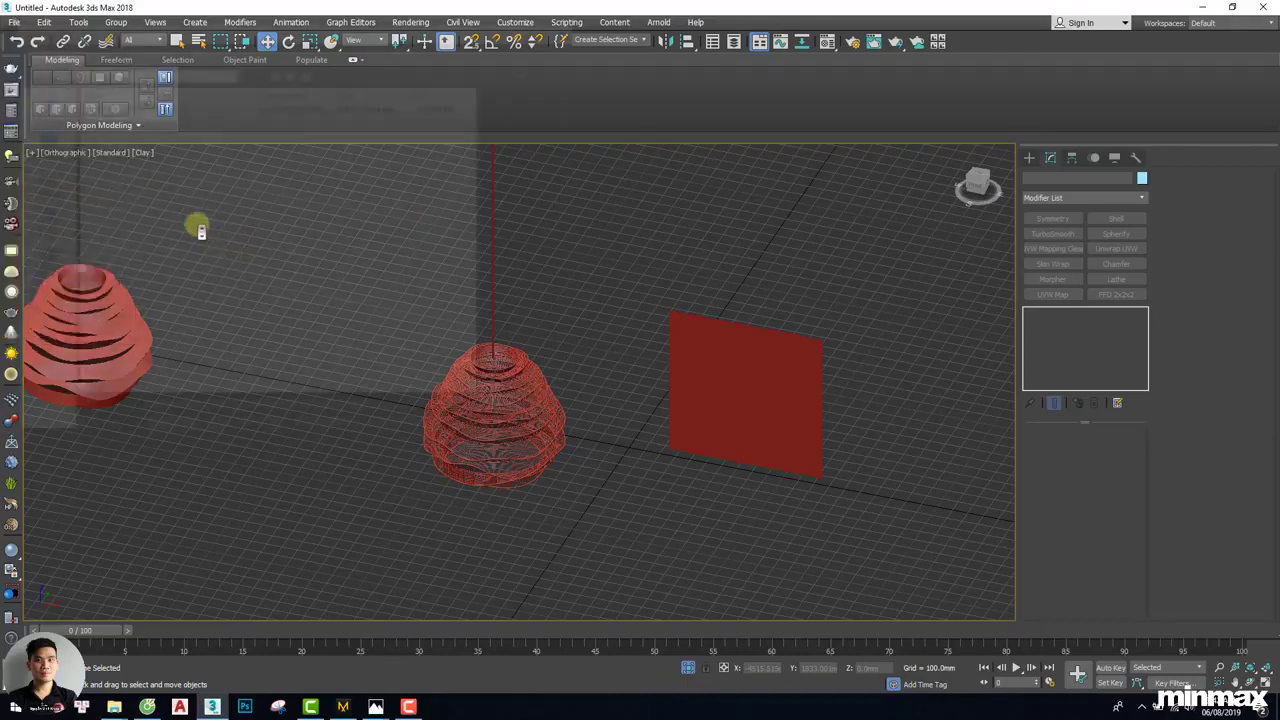
pyautogui.click(38, 145)
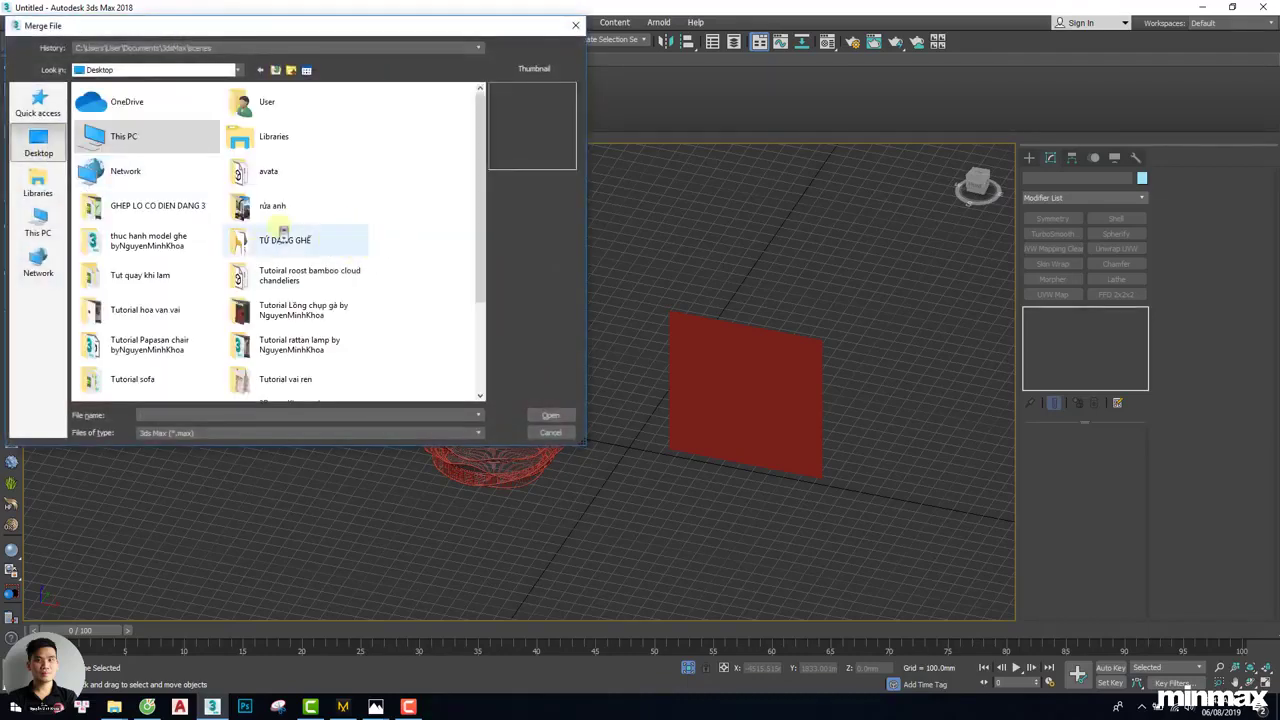
pyautogui.doubleClick(282, 274)
pyautogui.click(186, 433)
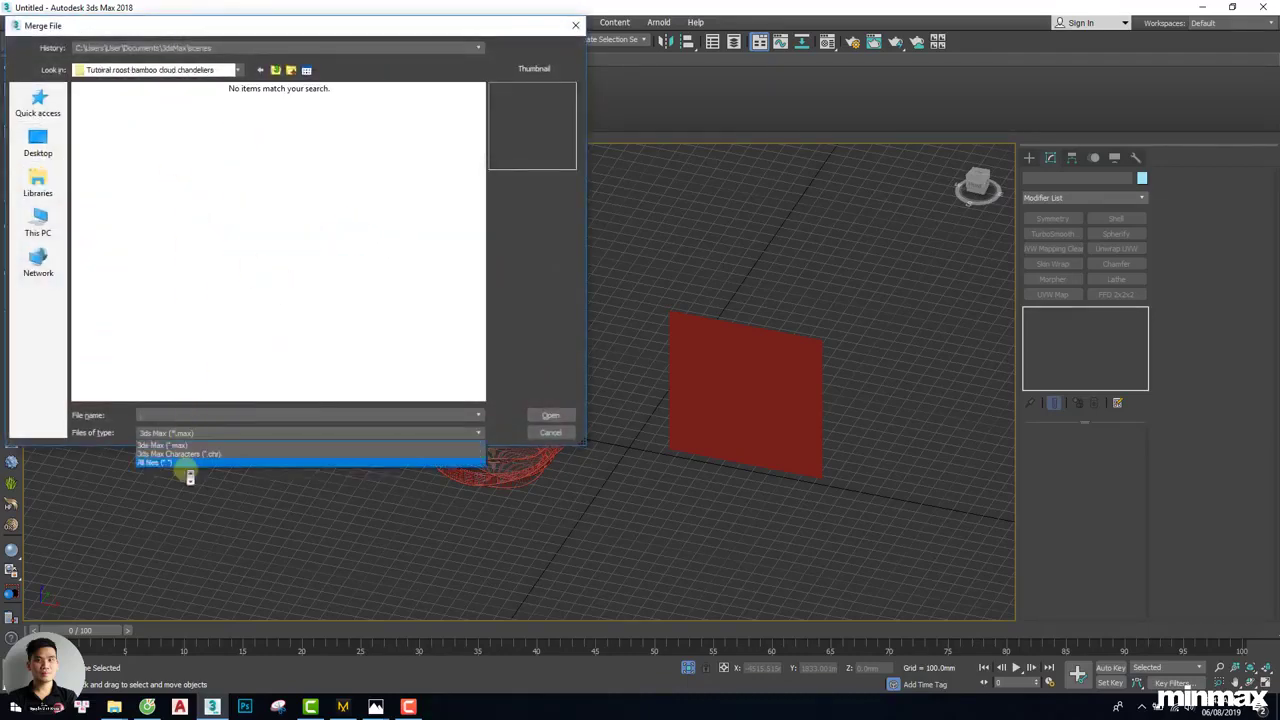
pyautogui.click(187, 463)
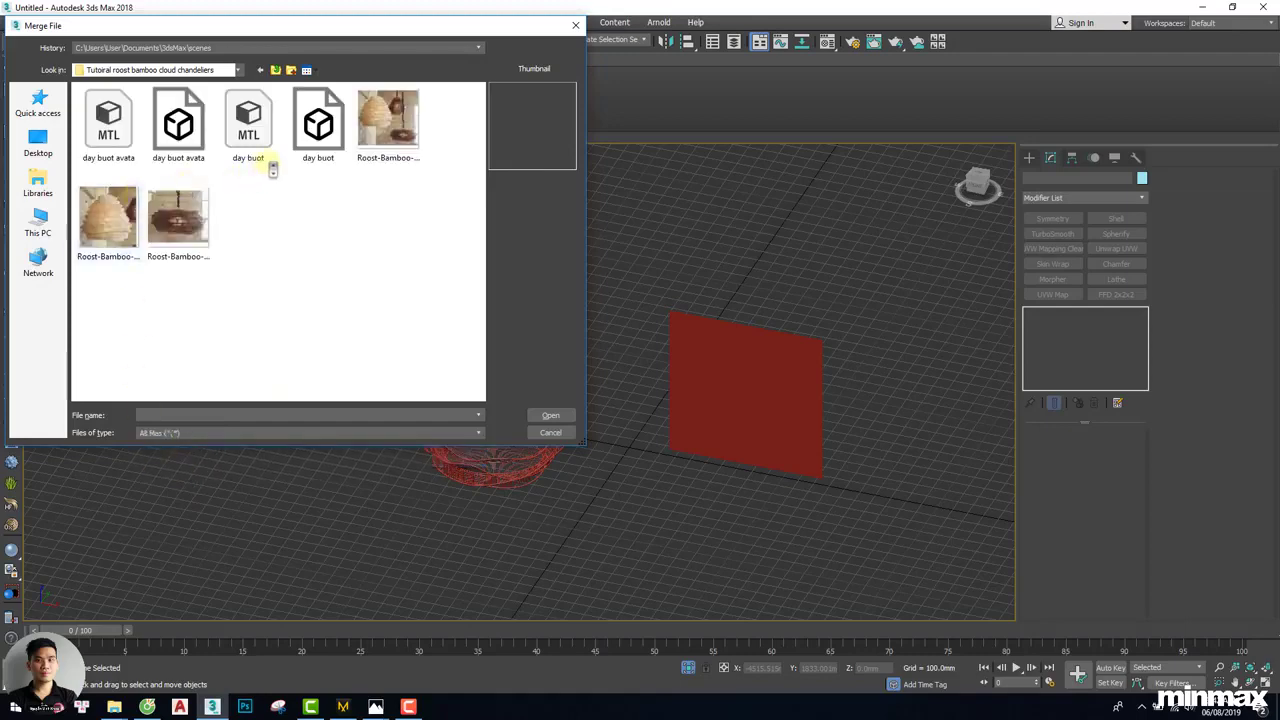
pyautogui.doubleClick(318, 125)
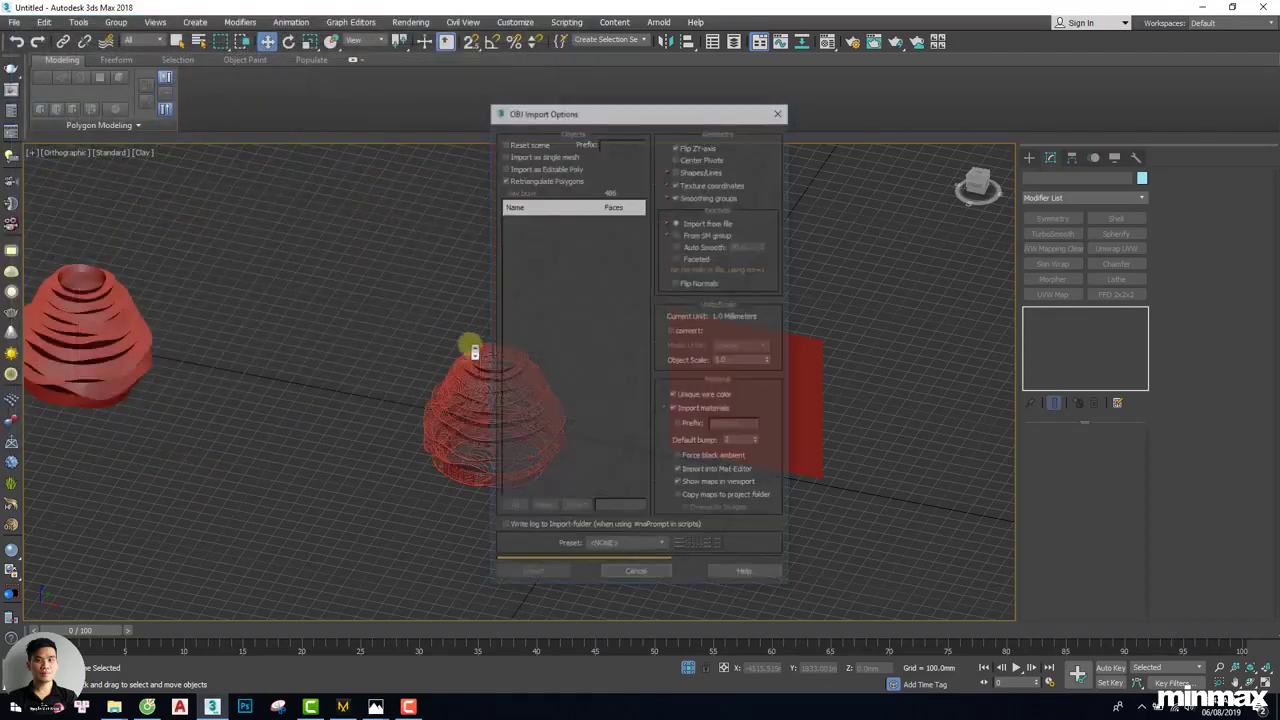
pyautogui.click(557, 578)
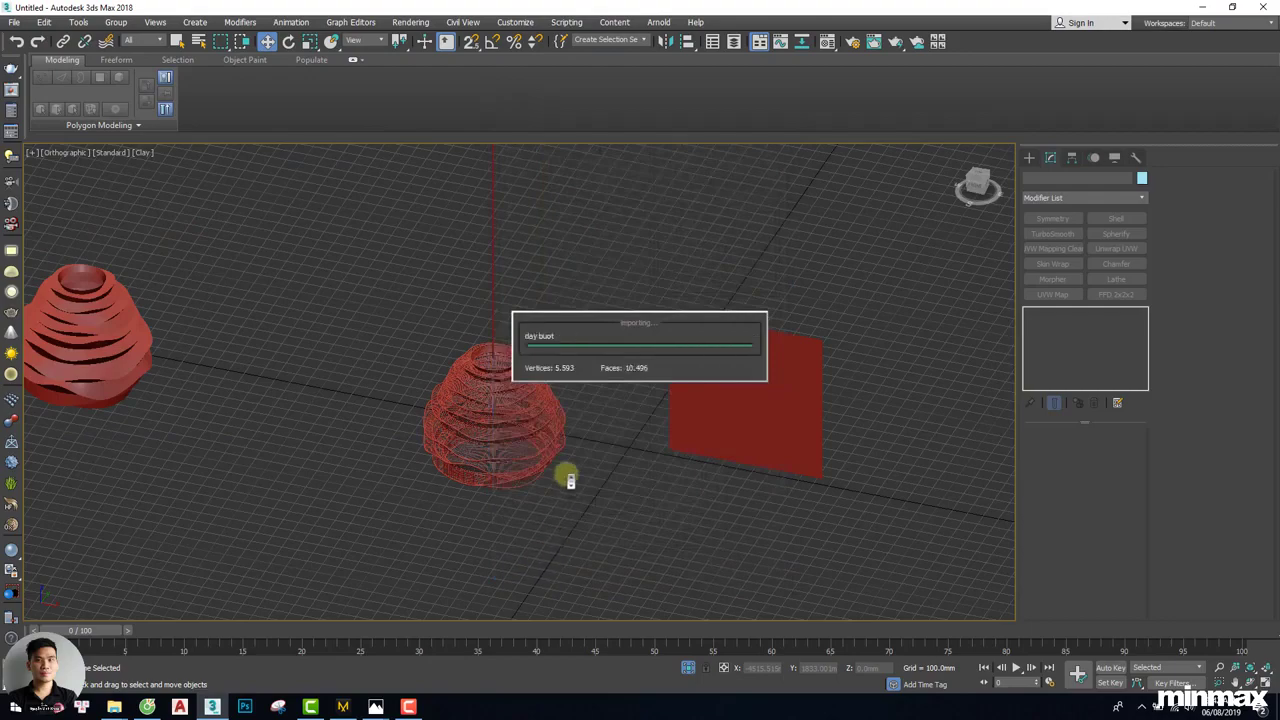
pyautogui.press('z')
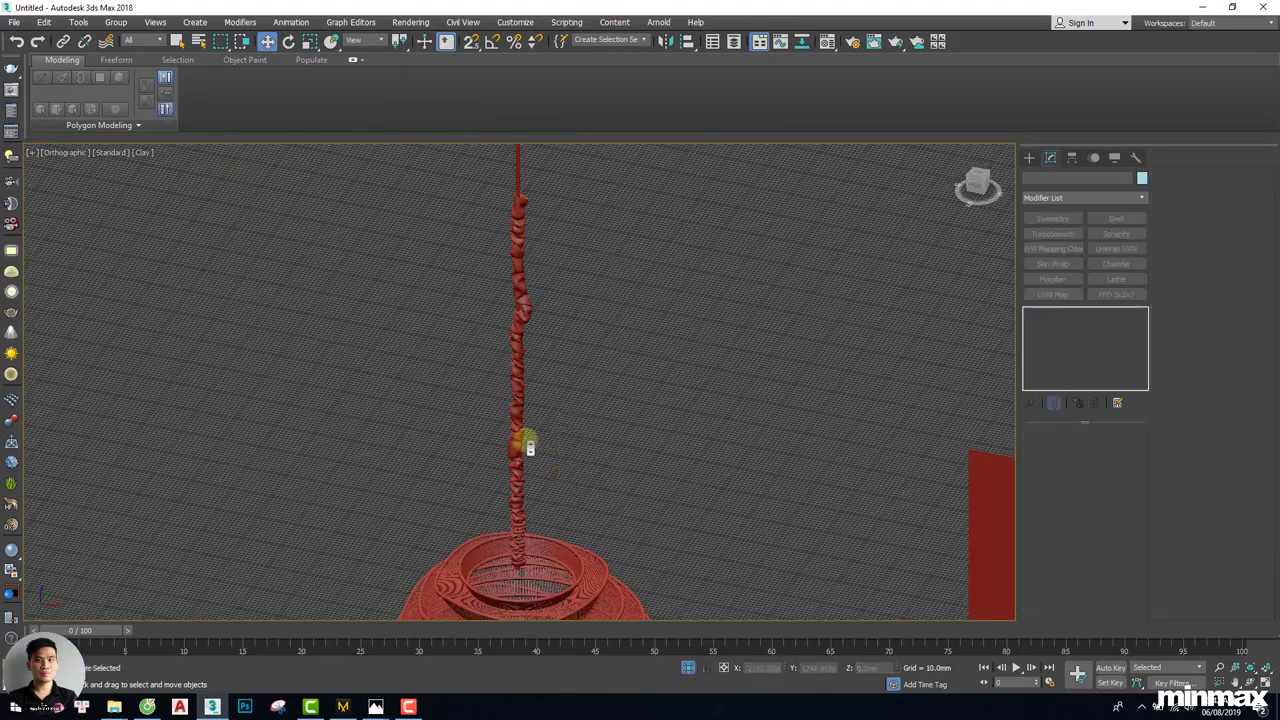
# Select the imported sleeve and change the viewport display from Clay to Default Shading
pyautogui.scroll(5, 515, 440)
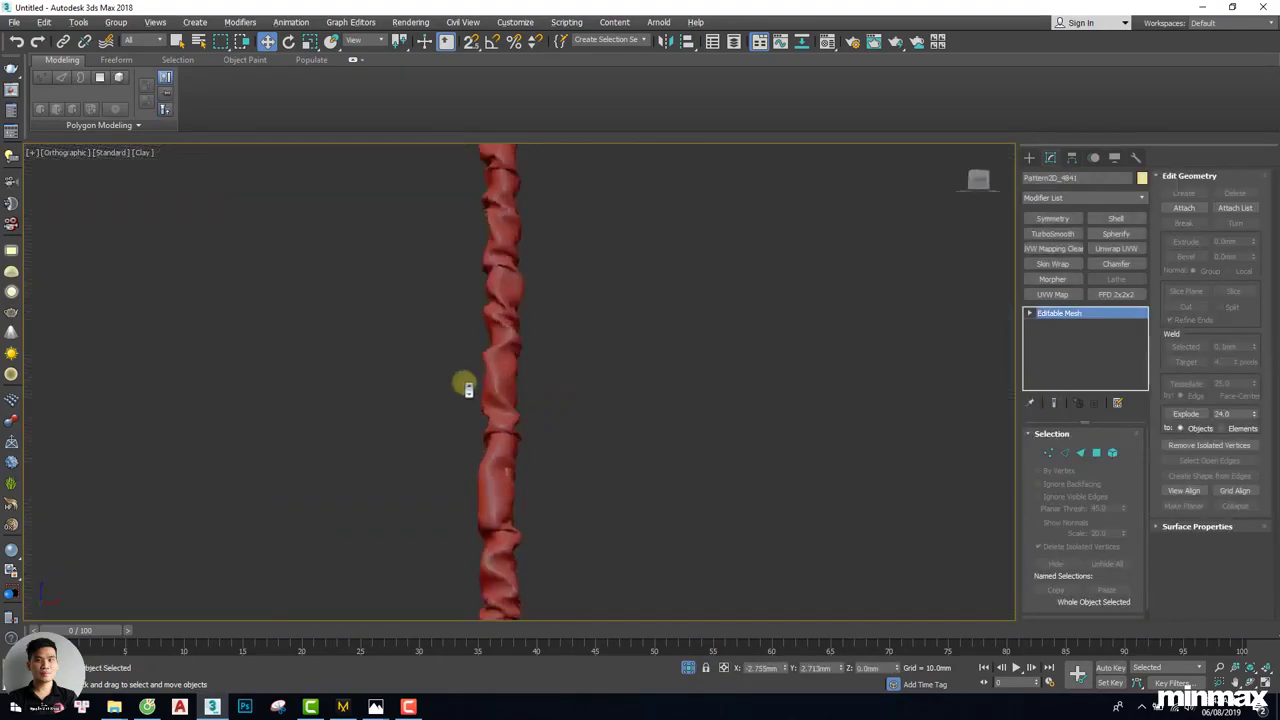
pyautogui.moveTo(463, 380)
pyautogui.keyDown('alt'); pyautogui.mouseDown(button='middle')
pyautogui.moveTo(523, 323)
pyautogui.moveTo(663, 386)
pyautogui.moveTo(626, 320)
pyautogui.mouseUp(button='middle'); pyautogui.keyUp('alt')
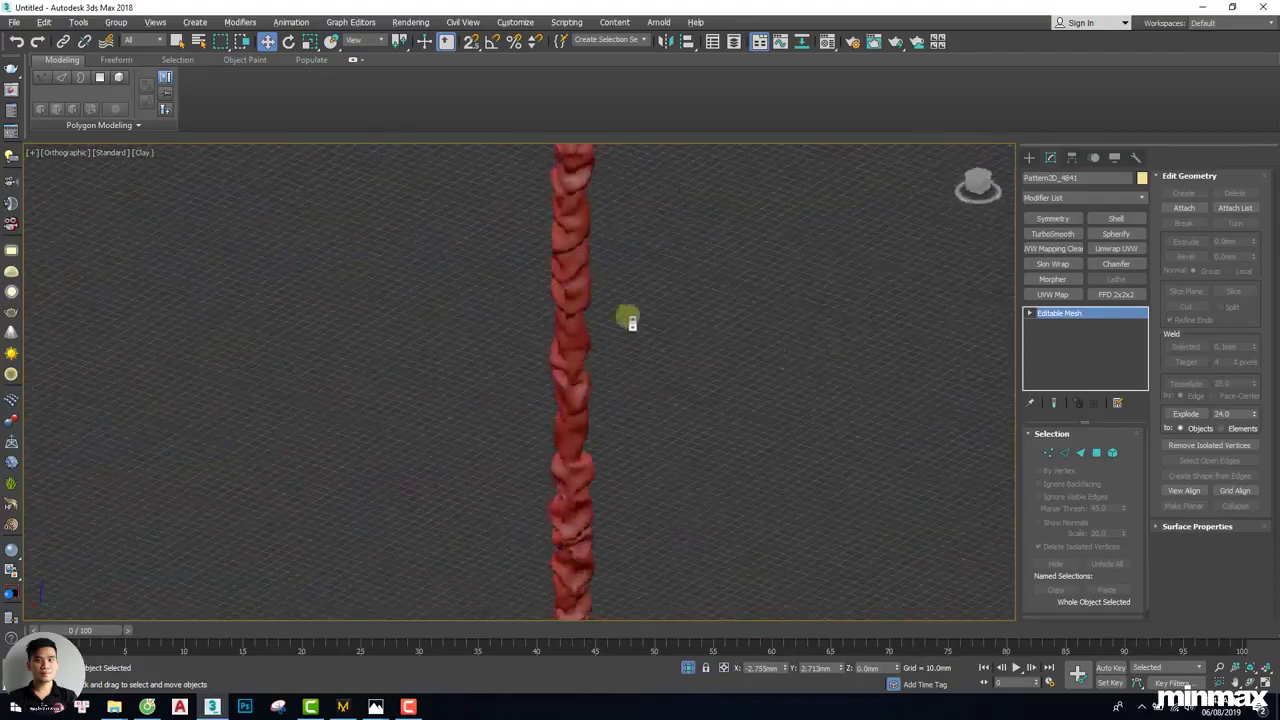
pyautogui.click(150, 153)
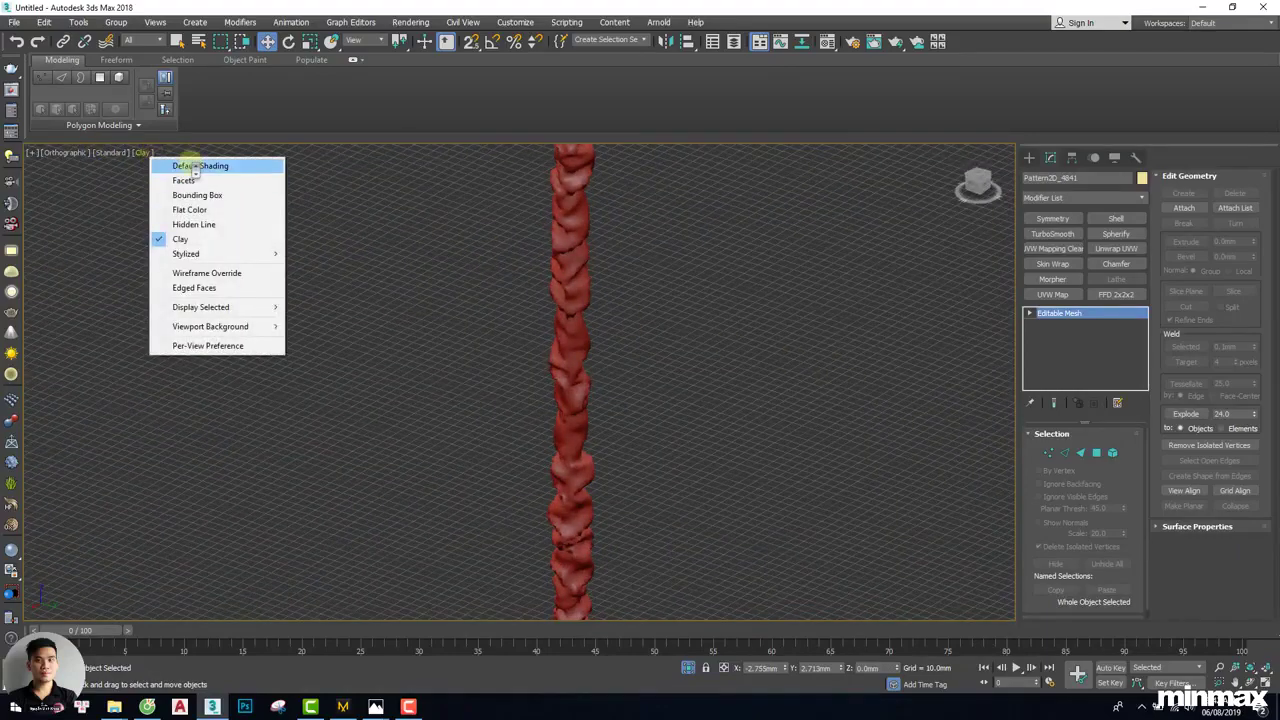
pyautogui.click(177, 164)
pyautogui.press('g')
pyautogui.keyDown('alt'); pyautogui.moveTo(789, 361); pyautogui.dragTo(504, 387, button='middle'); pyautogui.keyUp('alt')
pyautogui.scroll(-8, 606, 408)
pyautogui.scroll(5, 509, 392)
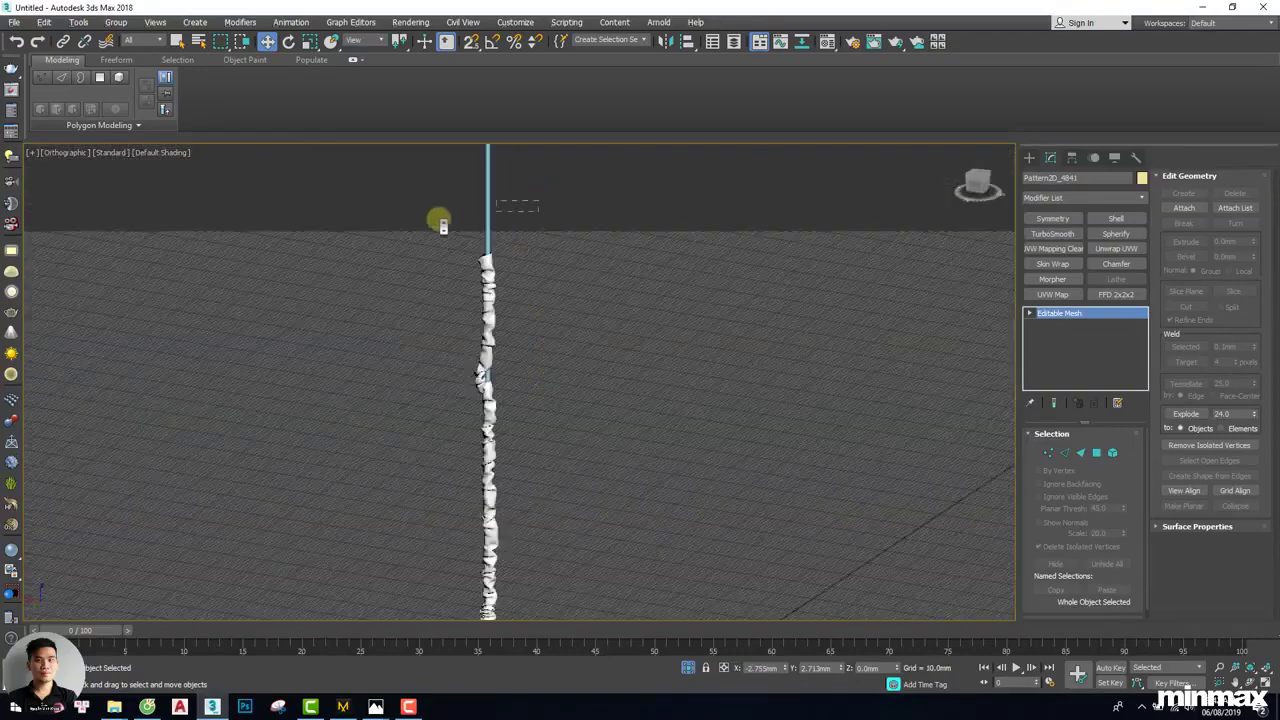
# Delete the thin cylinder rod running through the imported sleeve
pyautogui.click(480, 245)
pyautogui.scroll(3, 490, 388)
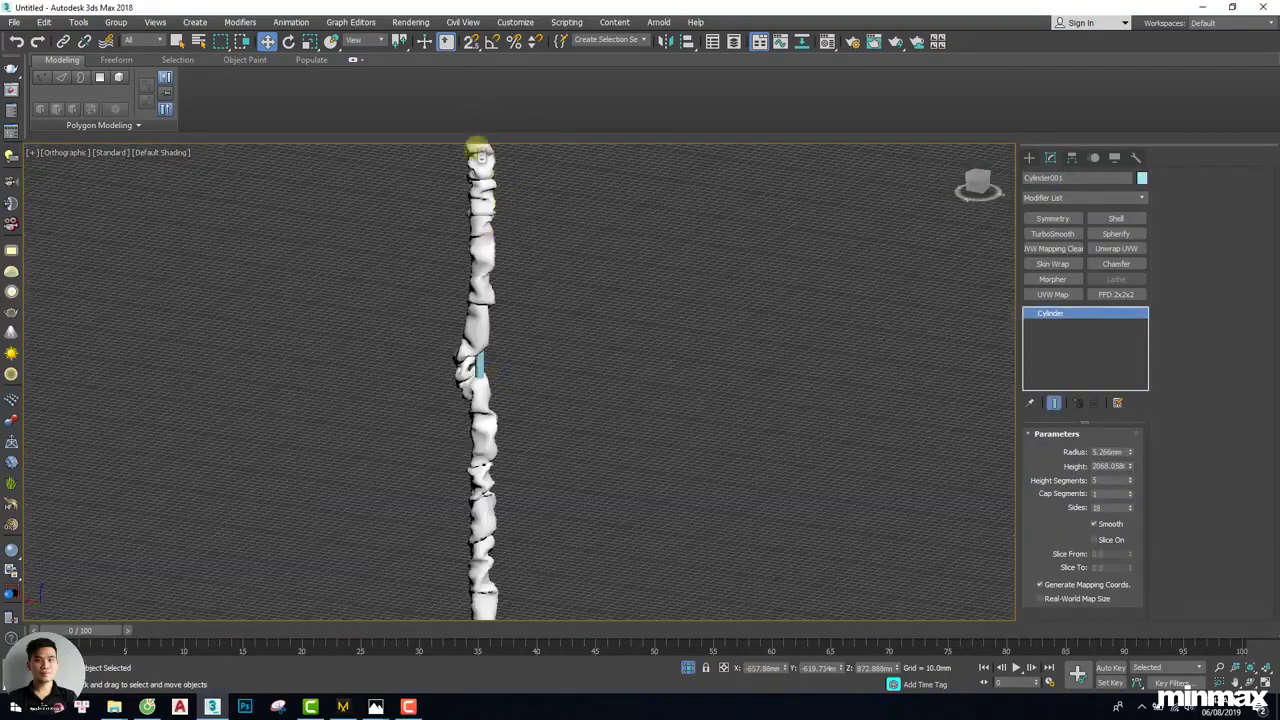
pyautogui.scroll(3, 490, 390)
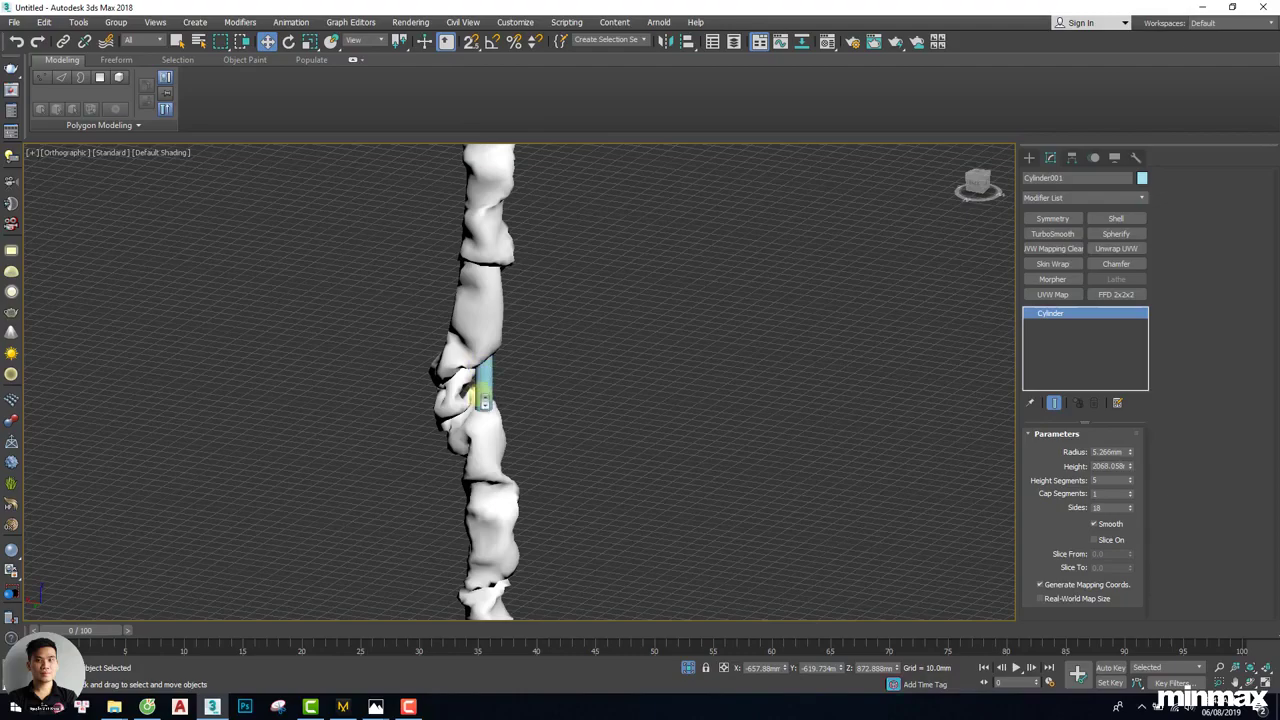
pyautogui.scroll(-3, 485, 402)
pyautogui.press('Delete')
pyautogui.moveTo(486, 428); pyautogui.dragTo(484, 288, button='middle')
pyautogui.scroll(-4, 484, 288)
pyautogui.scroll(5, 478, 259)
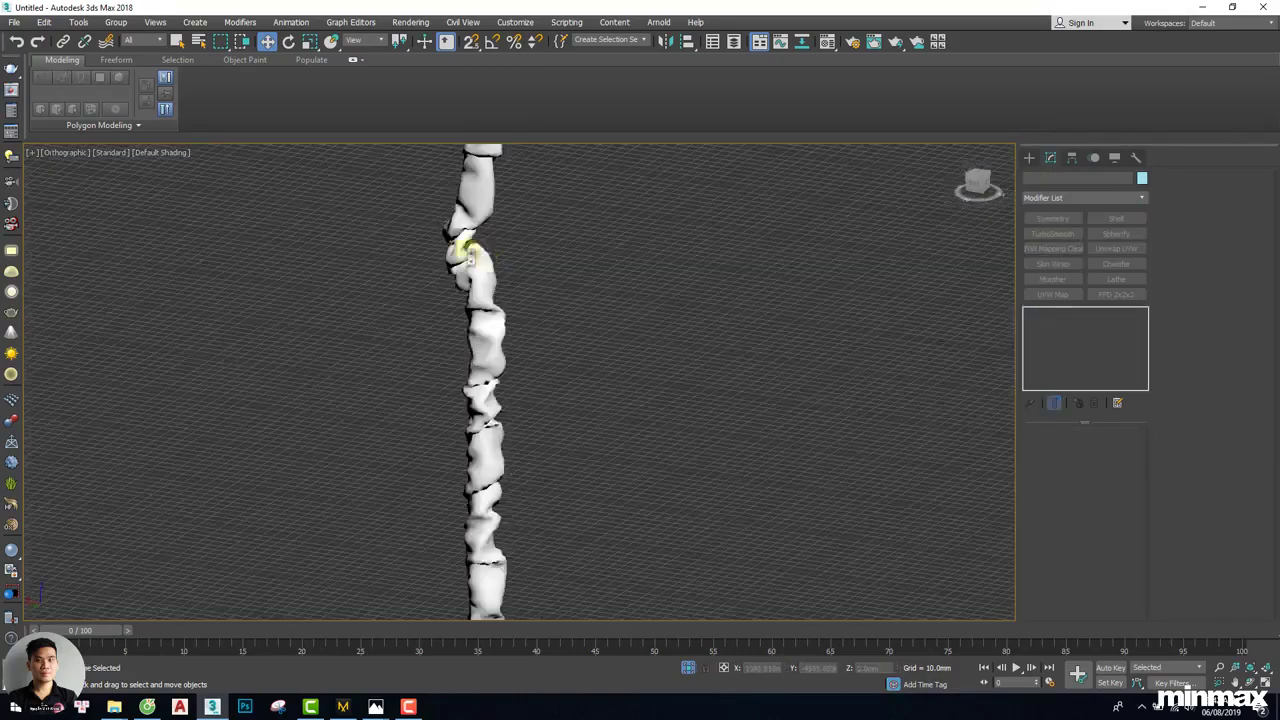
# Select the imported fabric sleeve and convert it to an Editable Poly object
pyautogui.press('f')
pyautogui.press('z')
pyautogui.scroll(7, 703, 337)
pyautogui.moveTo(703, 268); pyautogui.dragTo(790, 270, button='middle')
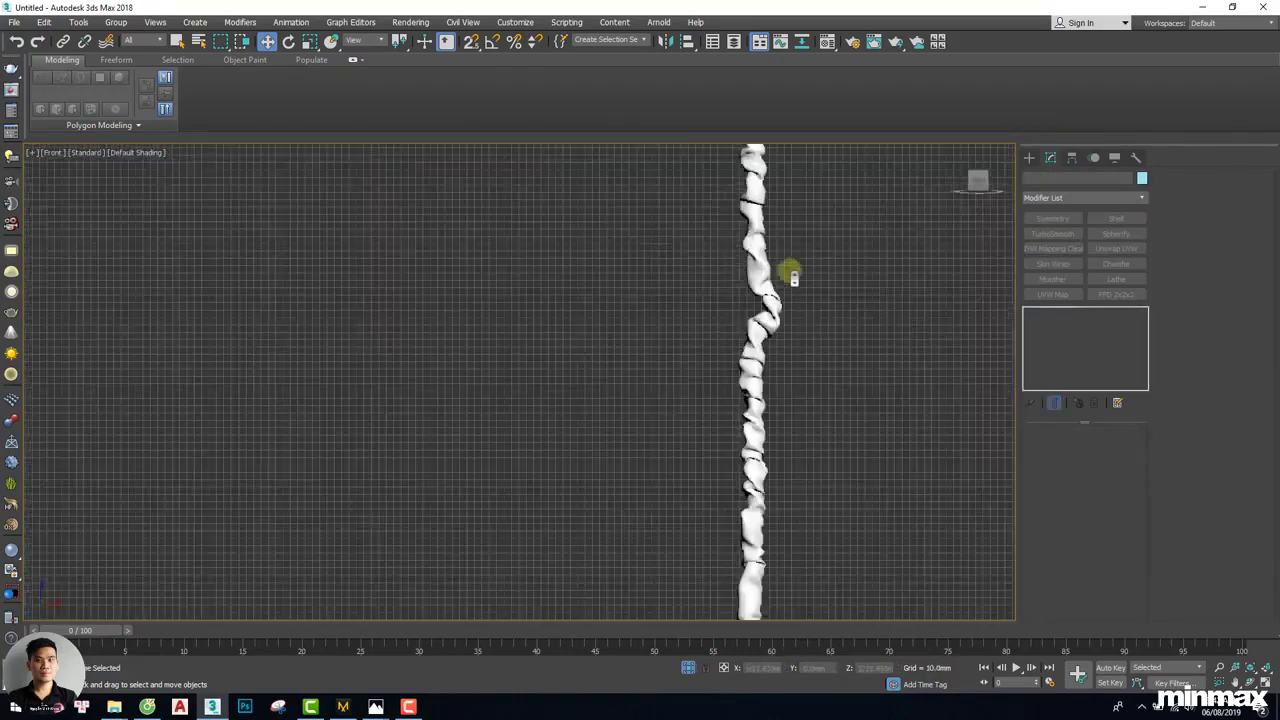
pyautogui.scroll(3, 717, 291)
pyautogui.click(622, 348)
pyautogui.scroll(4, 693, 356)
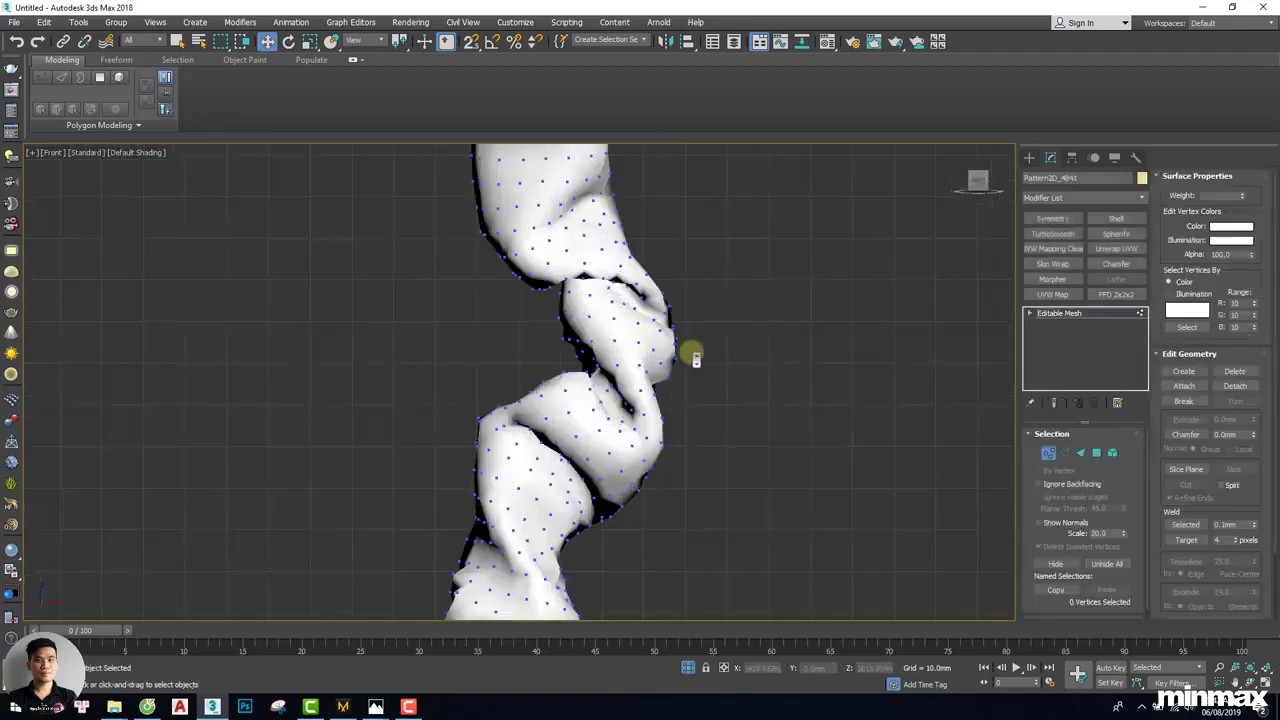
pyautogui.moveTo(698, 336); pyautogui.dragTo(562, 369)
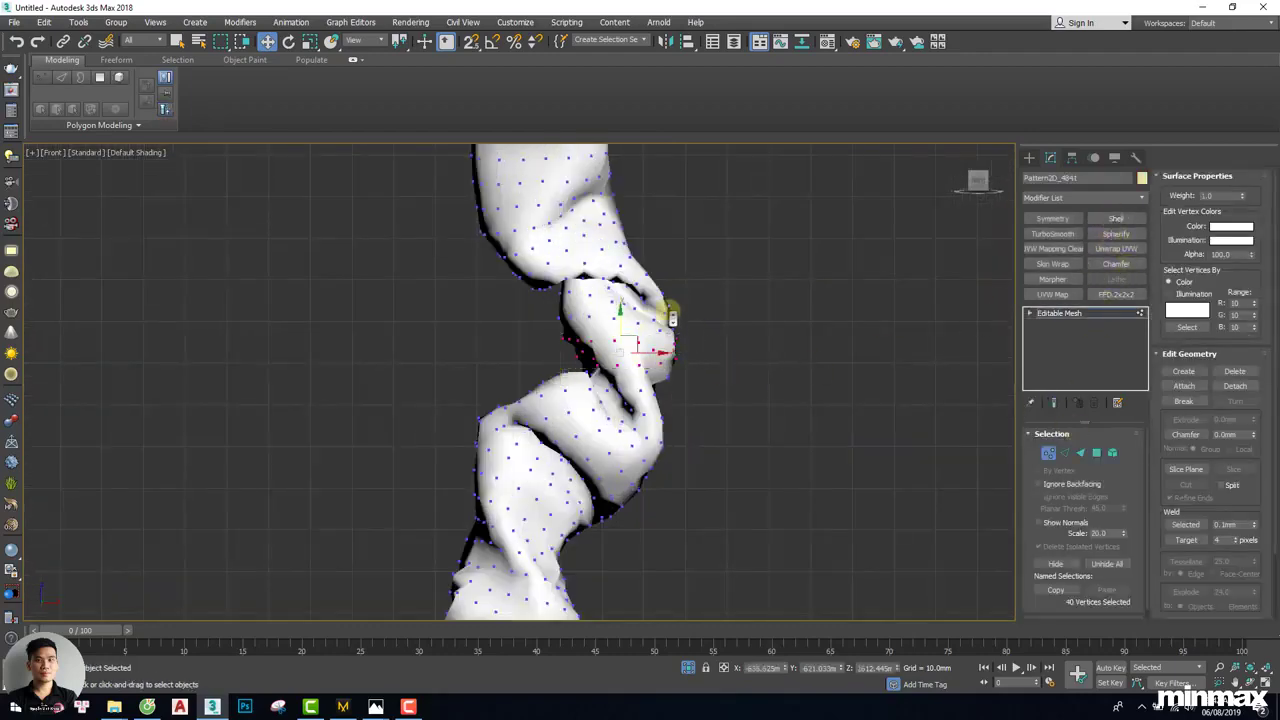
pyautogui.rightClick(670, 315)
pyautogui.moveTo(800, 452)
pyautogui.click(845, 460)
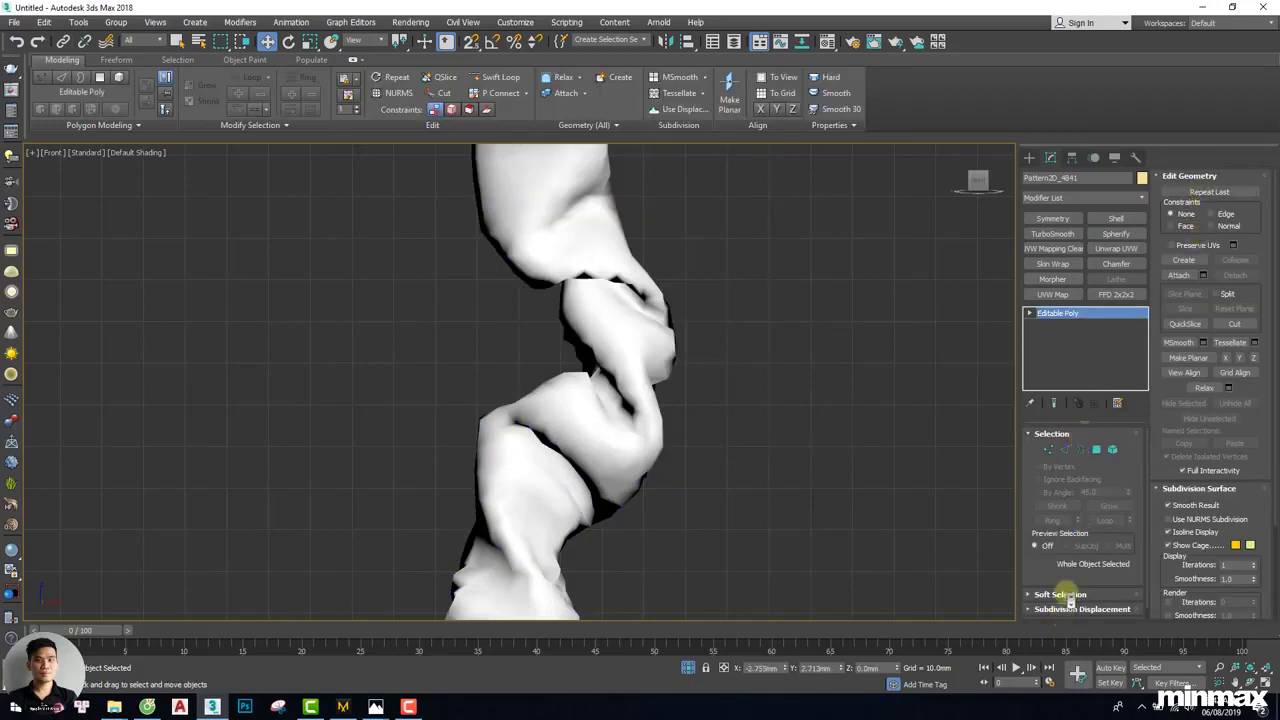
# Soft-select the vertices of the sideways bulge in the sleeve with an 86.6 mm falloff and move them back in line
pyautogui.click(1066, 595)
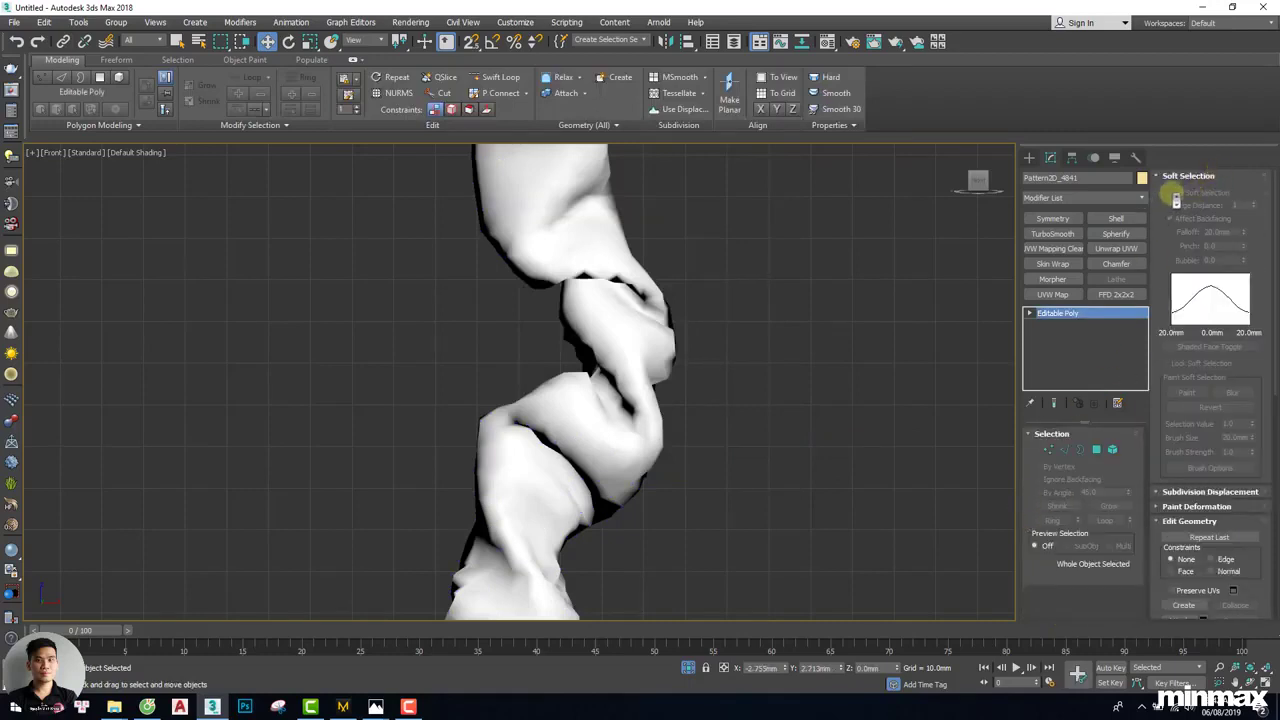
pyautogui.press('1')
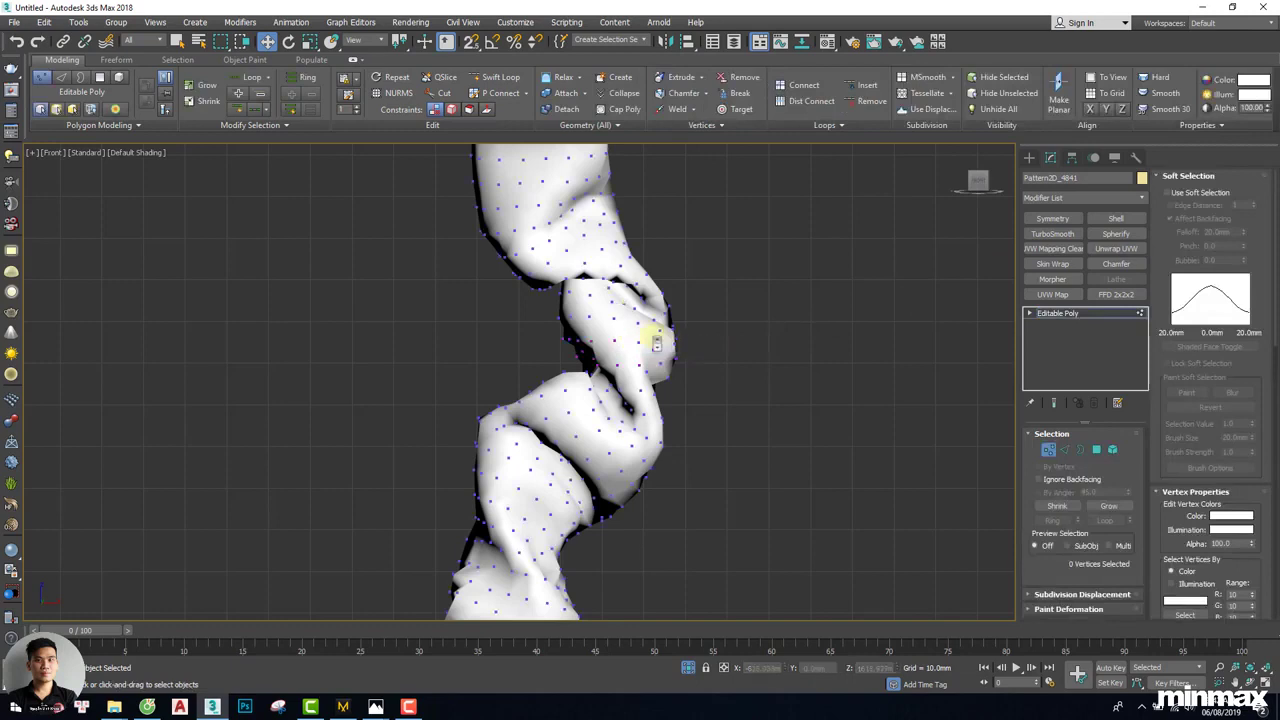
pyautogui.moveTo(592, 352); pyautogui.dragTo(561, 349)
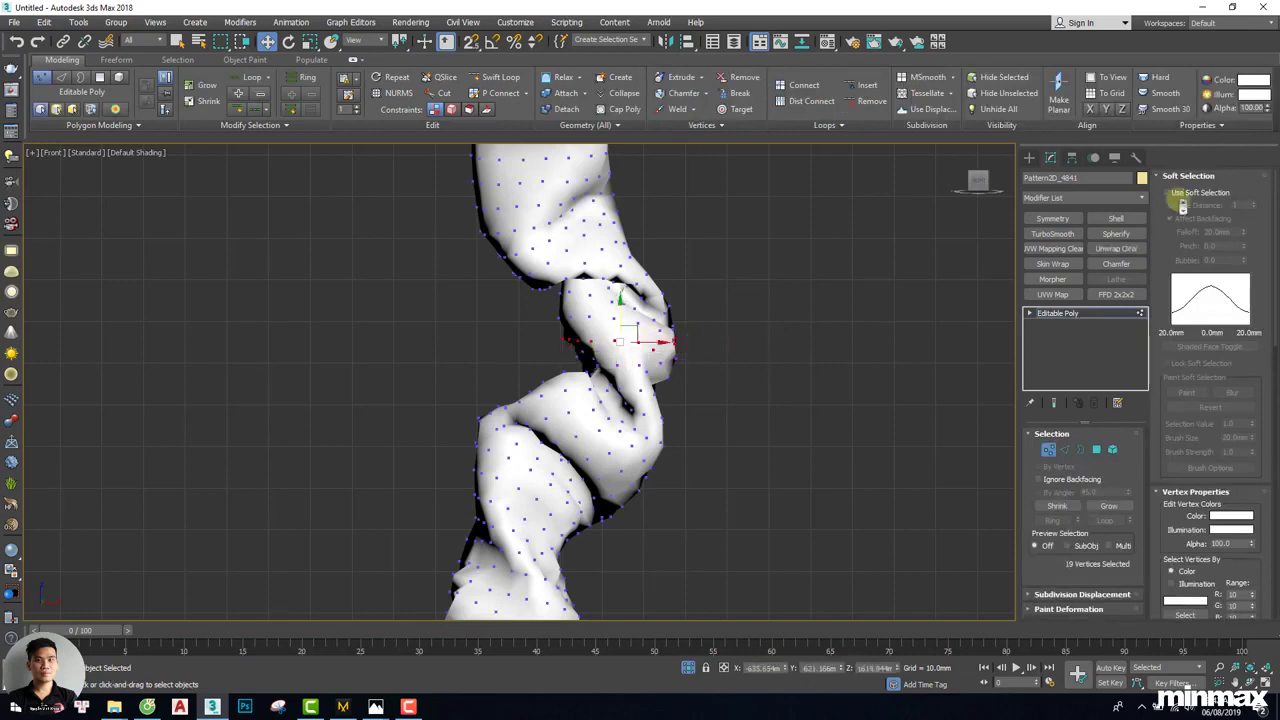
pyautogui.click(1168, 192)
pyautogui.moveTo(1243, 231); pyautogui.dragTo(1190, 8)
pyautogui.moveTo(590, 362); pyautogui.dragTo(528, 357)
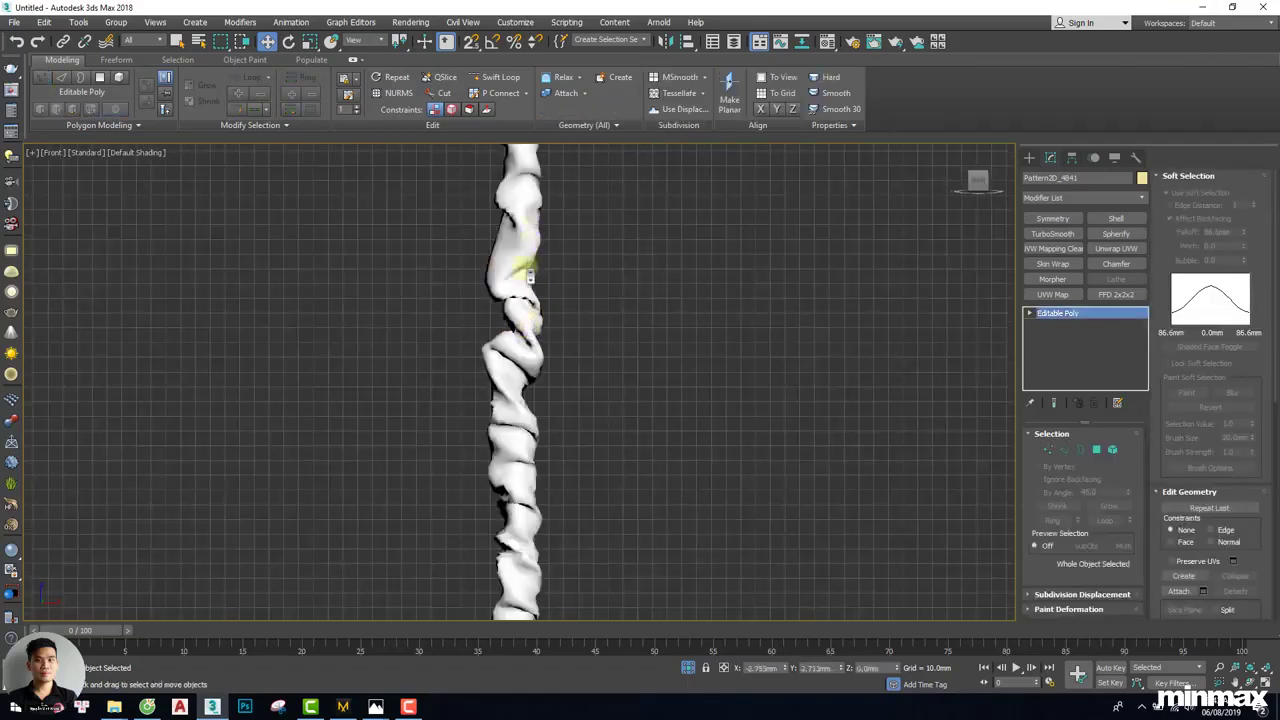
# Examine the straightened sleeve's folds and mesh edges from several angles
pyautogui.scroll(-6, 517, 346)
pyautogui.scroll(3, 520, 360)
pyautogui.moveTo(520, 360)
pyautogui.keyDown('alt'); pyautogui.mouseDown(button='middle')
pyautogui.moveTo(549, 391)
pyautogui.moveTo(611, 418)
pyautogui.moveTo(692, 411)
pyautogui.moveTo(564, 387)
pyautogui.moveTo(535, 522)
pyautogui.moveTo(561, 484)
pyautogui.moveTo(499, 365)
pyautogui.moveTo(521, 362)
pyautogui.mouseUp(button='middle'); pyautogui.keyUp('alt')
pyautogui.scroll(-6, 530, 366)
pyautogui.scroll(2, 563, 518)
pyautogui.scroll(3, 560, 484)
pyautogui.scroll(3, 499, 365)
pyautogui.scroll(4, 523, 362)
pyautogui.press('F4')
pyautogui.press('F4')
pyautogui.press('F4')
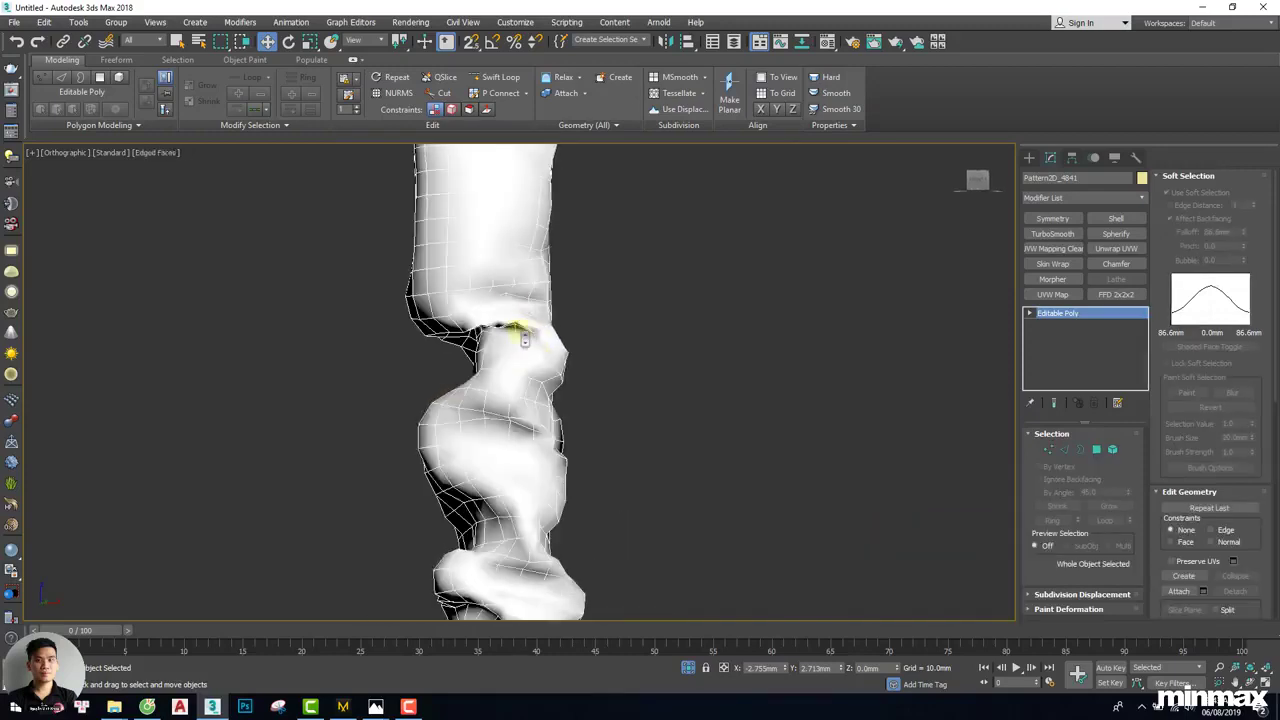
pyautogui.press('F4')
pyautogui.scroll(-4, 549, 349)
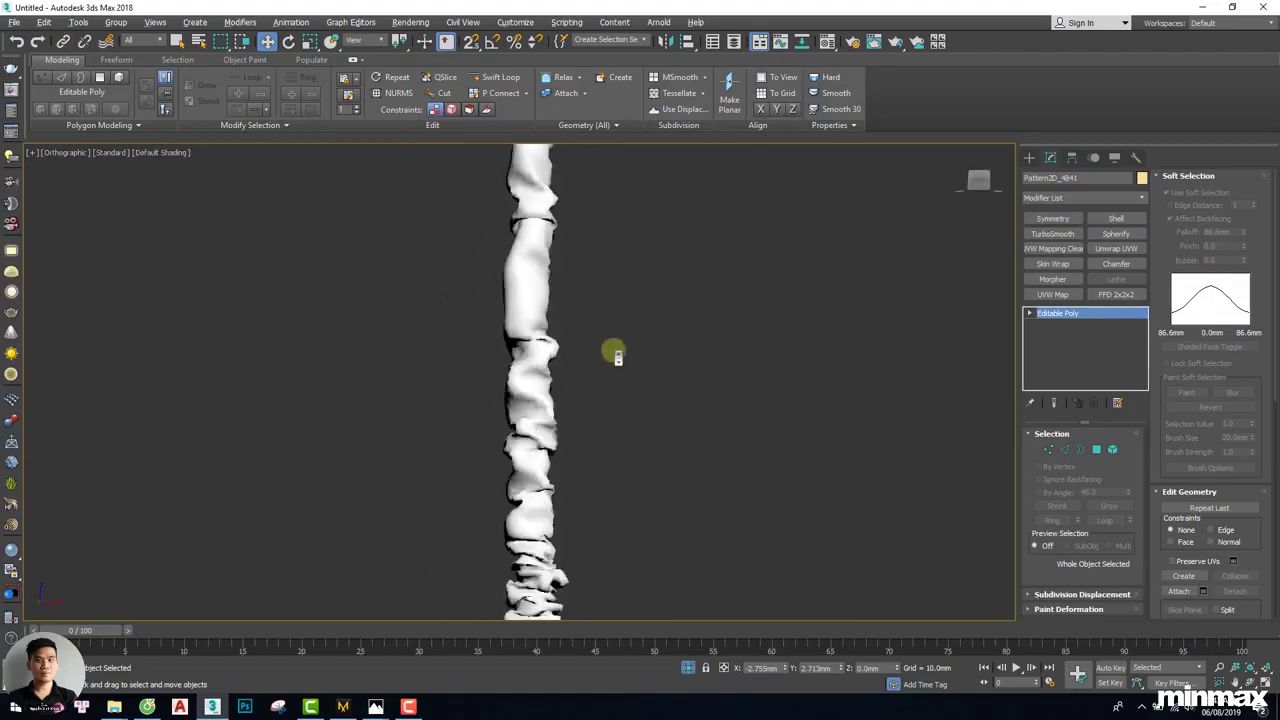
# Apply a TurboSmooth modifier to the sleeve, check the denser mesh on its folds, and deselect it
pyautogui.moveTo(611, 354)
pyautogui.keyDown('alt'); pyautogui.mouseDown(button='middle')
pyautogui.moveTo(731, 320)
pyautogui.moveTo(737, 350)
pyautogui.moveTo(615, 487)
pyautogui.moveTo(540, 406)
pyautogui.mouseUp(button='middle'); pyautogui.keyUp('alt')
pyautogui.hotkey('alt', 'f')
pyautogui.press('f')
pyautogui.press('z')
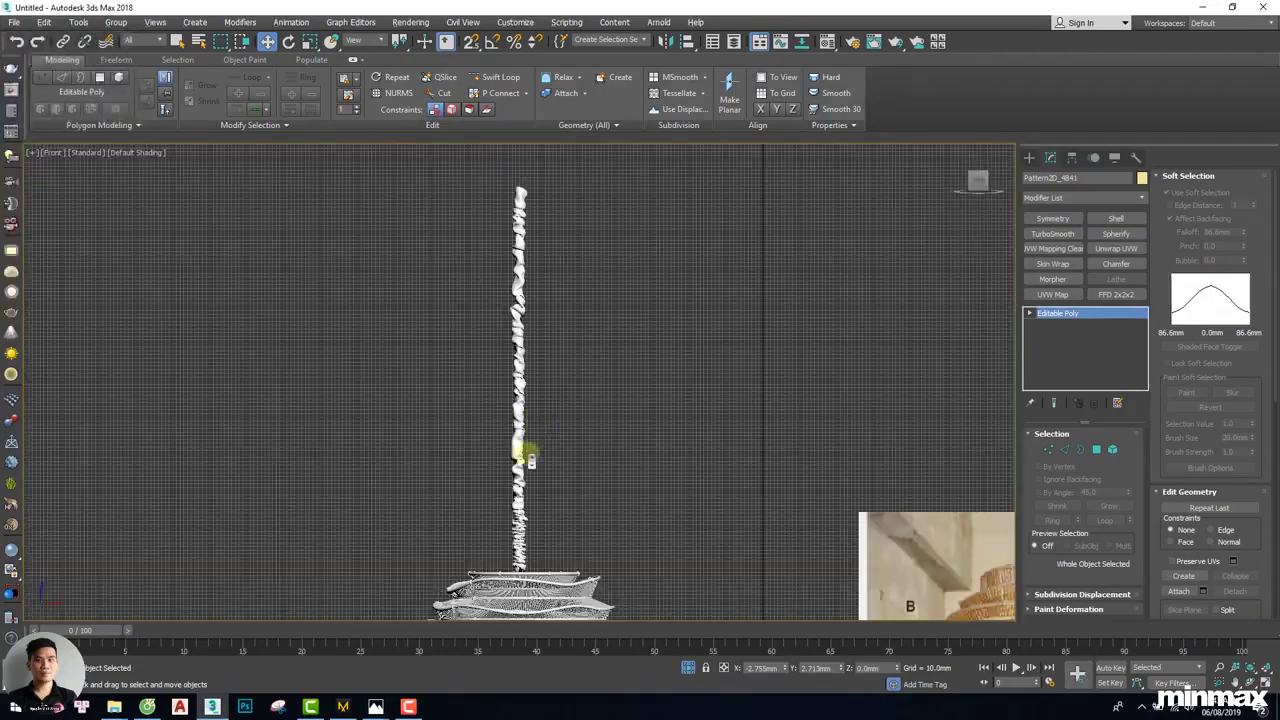
pyautogui.scroll(5, 530, 460)
pyautogui.click(1052, 233)
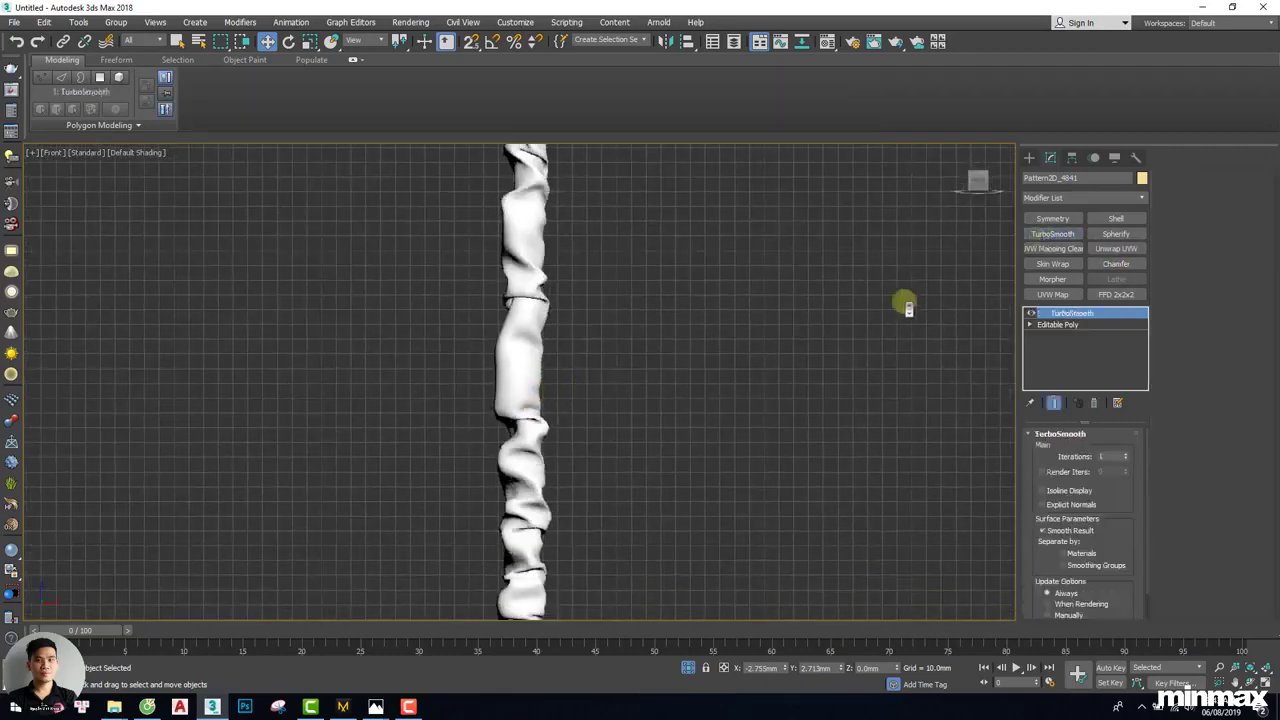
pyautogui.scroll(3, 591, 409)
pyautogui.scroll(-5, 586, 391)
pyautogui.scroll(5, 571, 437)
pyautogui.press('F4')
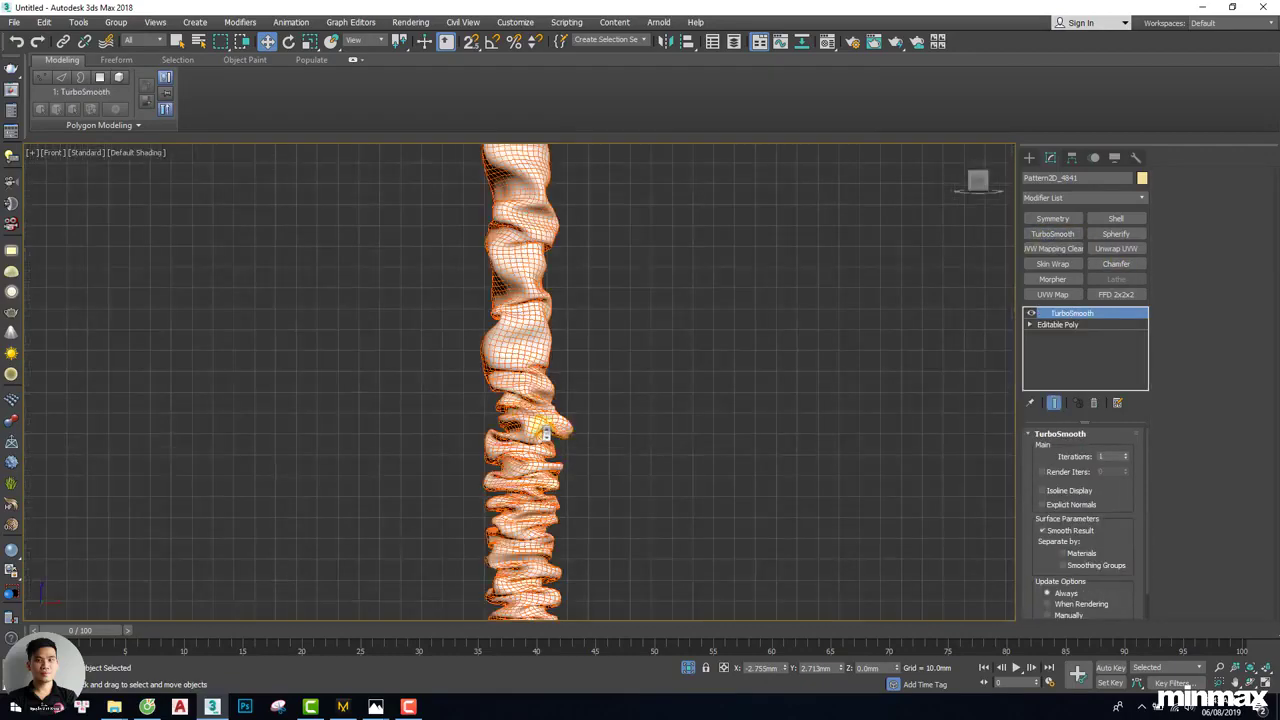
pyautogui.moveTo(578, 409); pyautogui.dragTo(580, 395, button='middle')
pyautogui.click(600, 385)
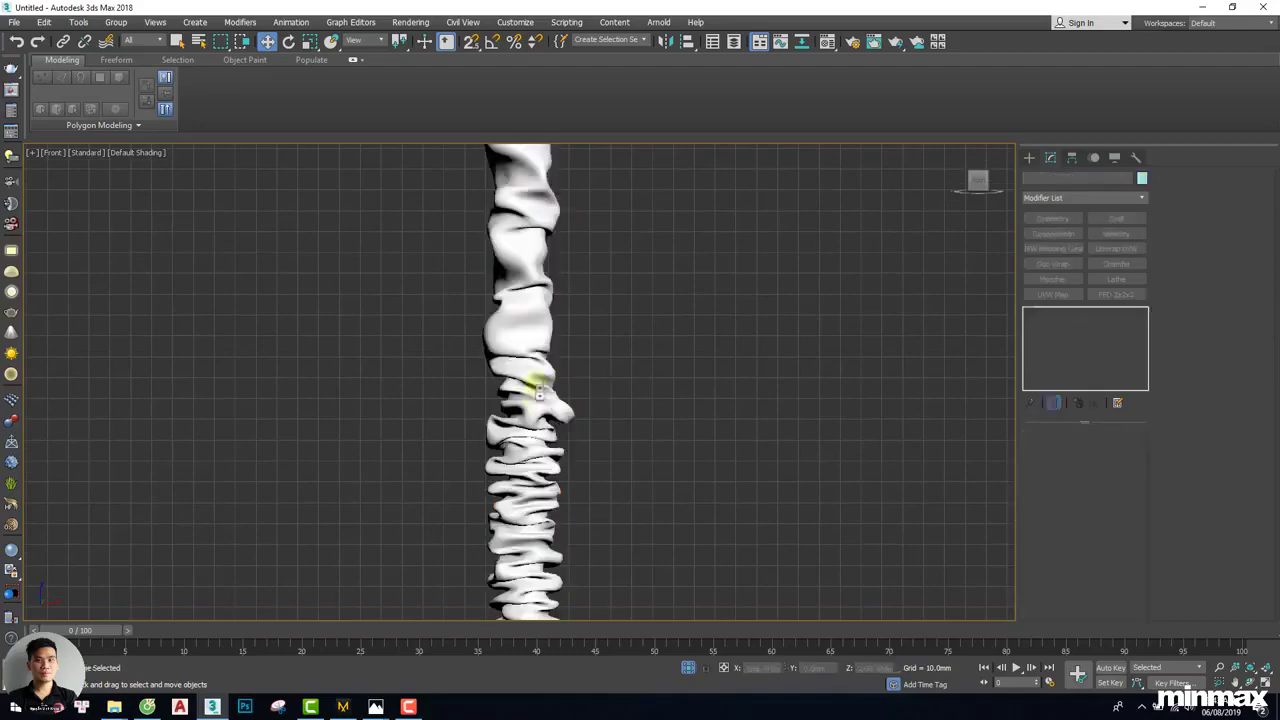
# Compare the hanging sleeve and its junction with the shade against the reference photo
pyautogui.scroll(-5, 531, 371)
pyautogui.scroll(-2, 545, 294)
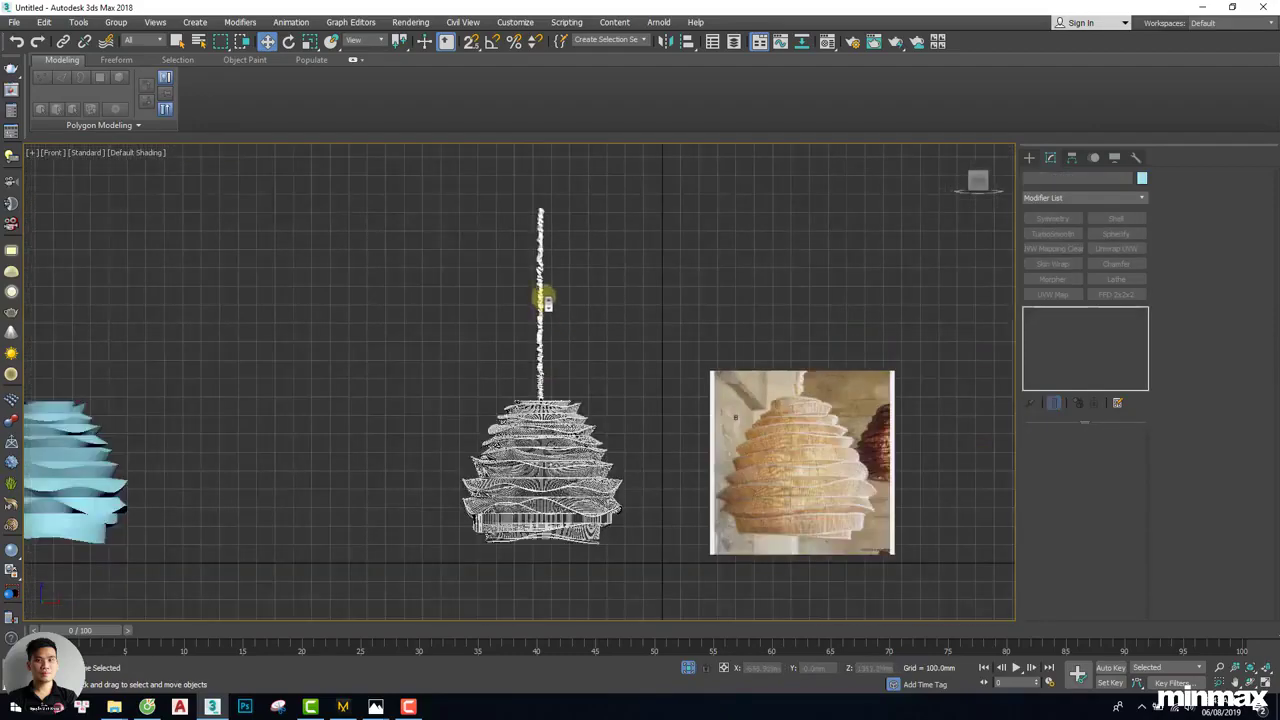
pyautogui.scroll(4, 557, 331)
pyautogui.scroll(-5, 530, 240)
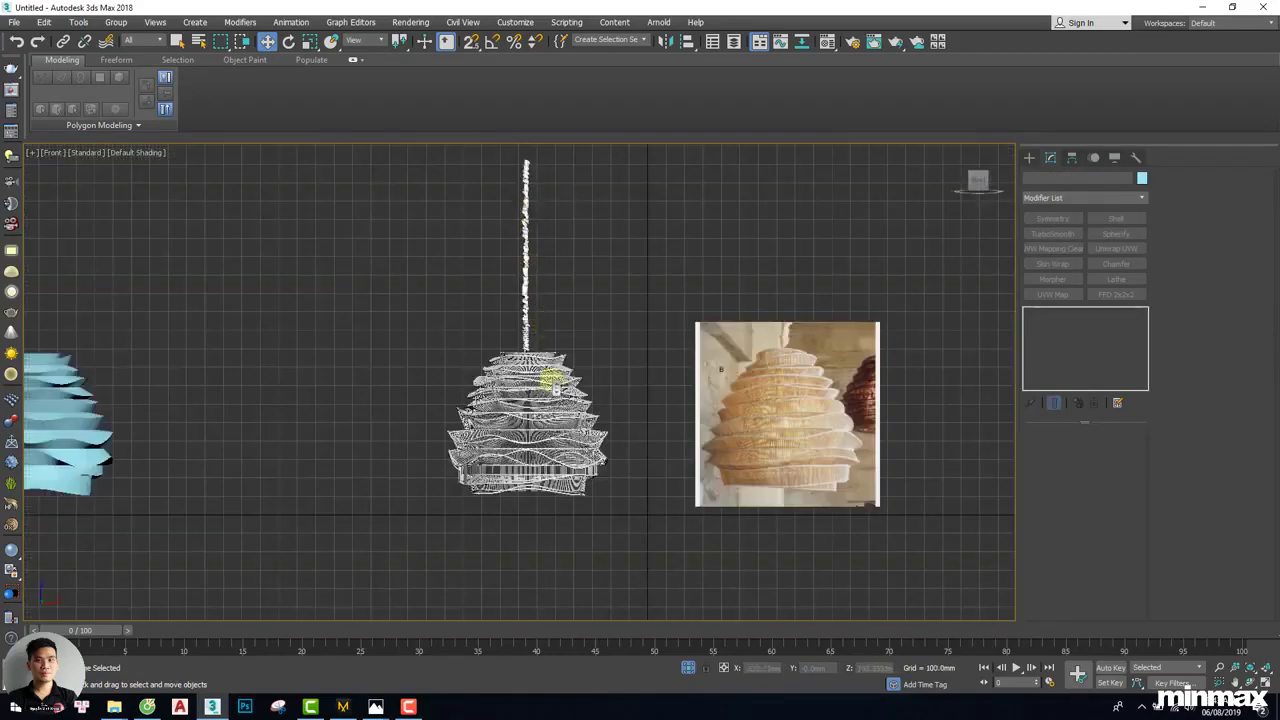
pyautogui.scroll(2, 543, 380)
pyautogui.scroll(2, 809, 349)
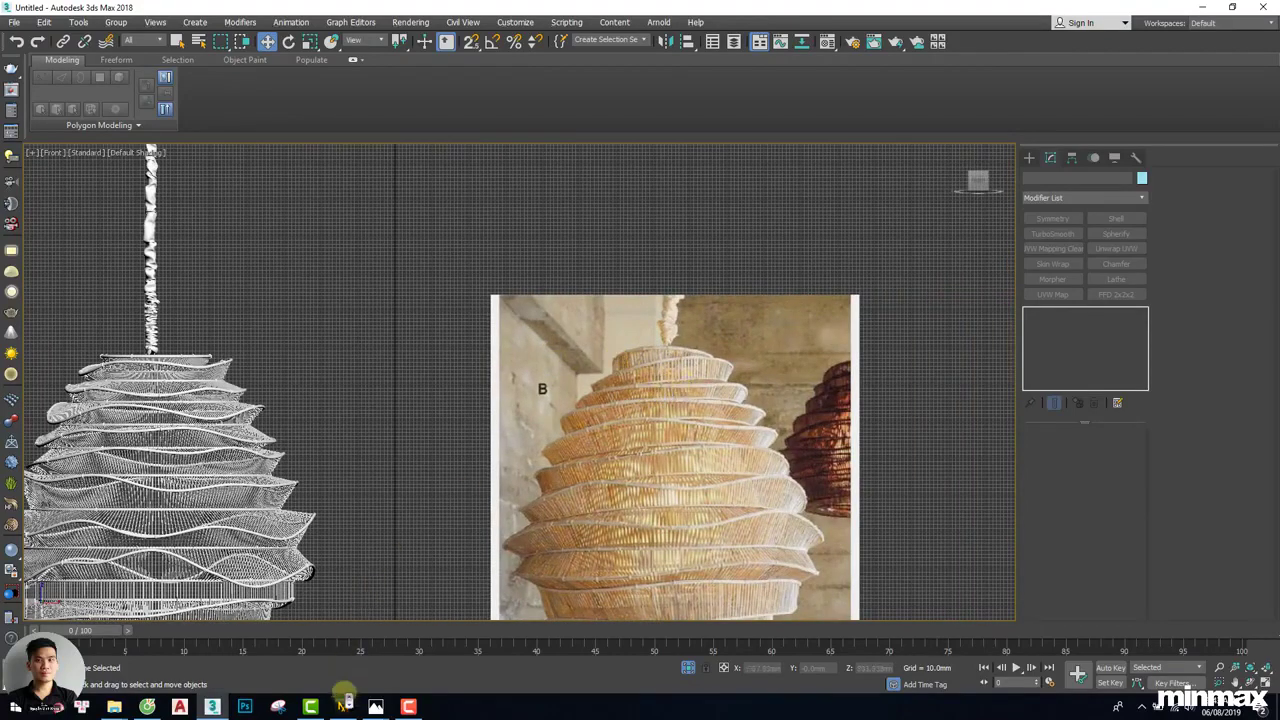
pyautogui.moveTo(375, 706)
pyautogui.click(473, 655)
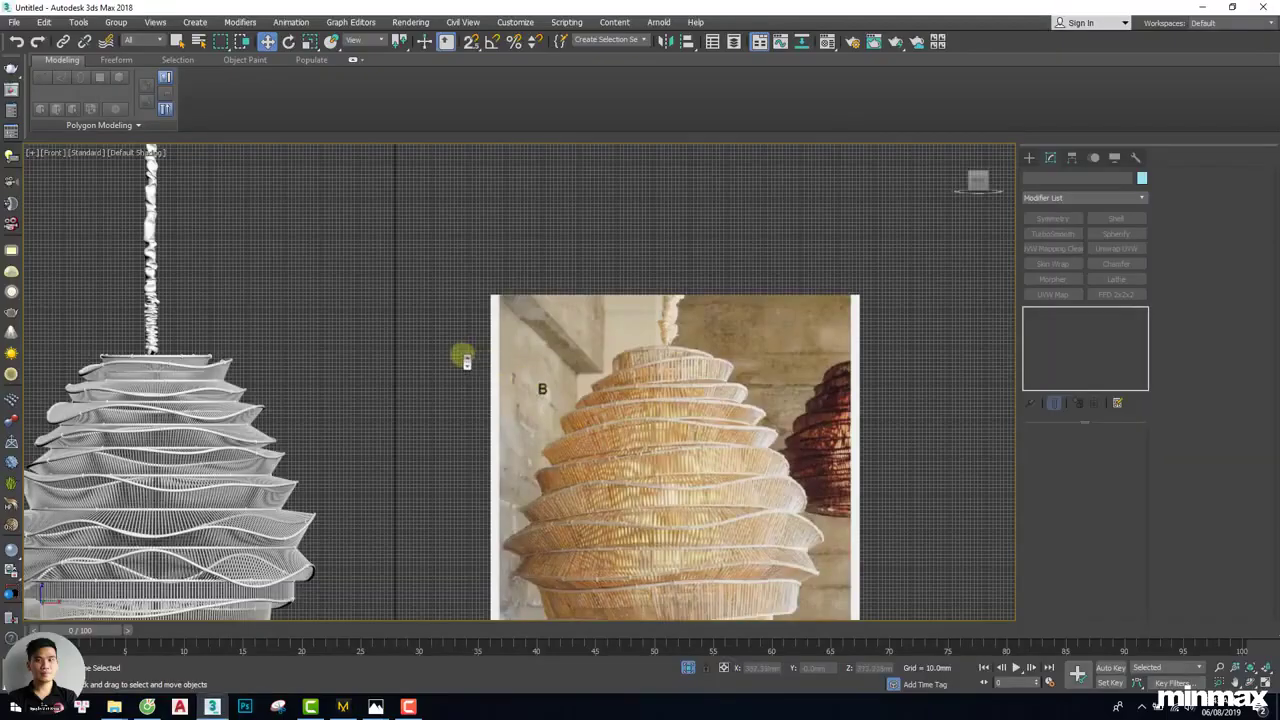
# Draw a straight vertical line in the front view from the sleeve's lower end down into the shade
pyautogui.moveTo(327, 367); pyautogui.dragTo(609, 337, button='middle')
pyautogui.scroll(5, 609, 337)
pyautogui.rightClick(366, 322)
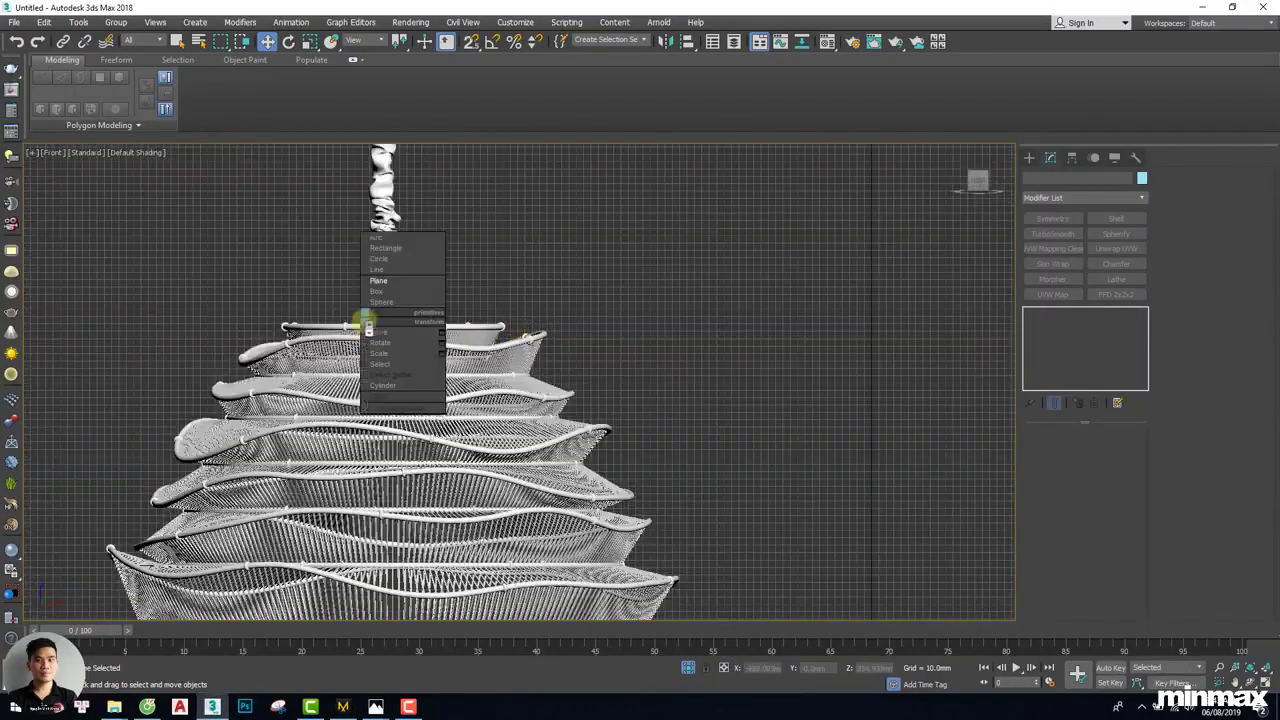
pyautogui.click(377, 269)
pyautogui.moveTo(377, 323); pyautogui.dragTo(423, 294, button='middle')
pyautogui.press('F3')
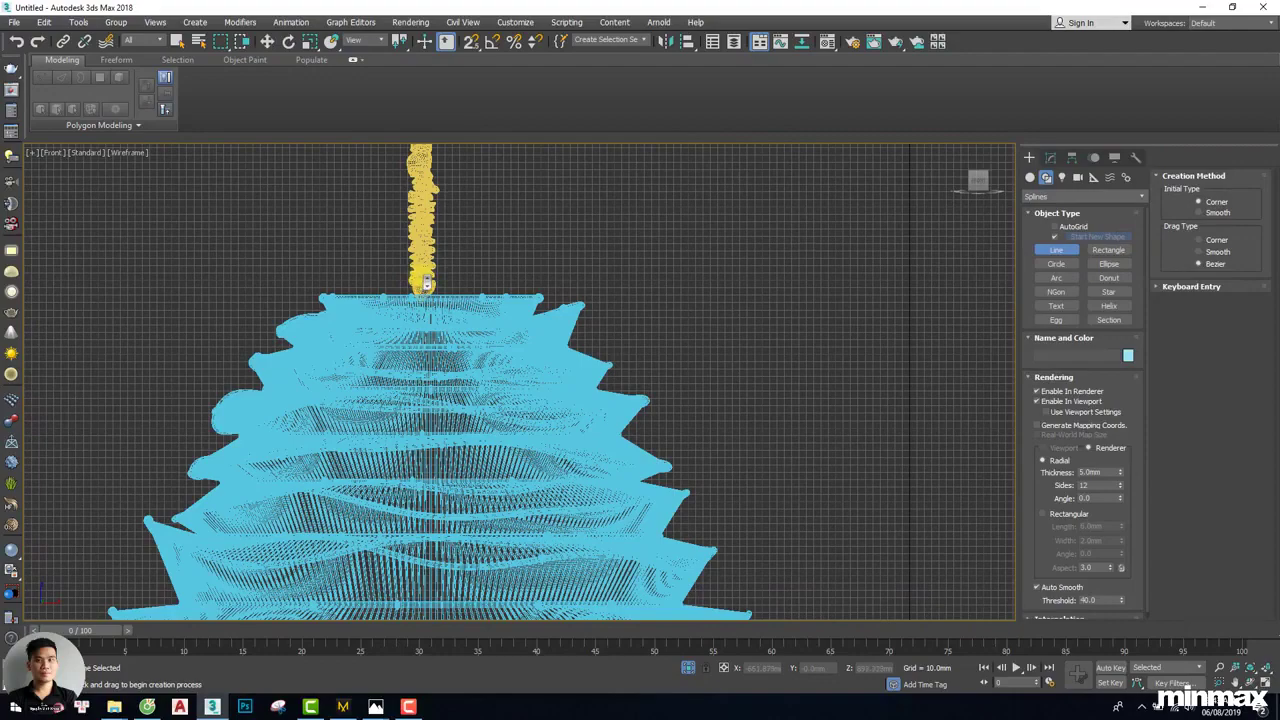
pyautogui.click(425, 285)
pyautogui.click(426, 411)
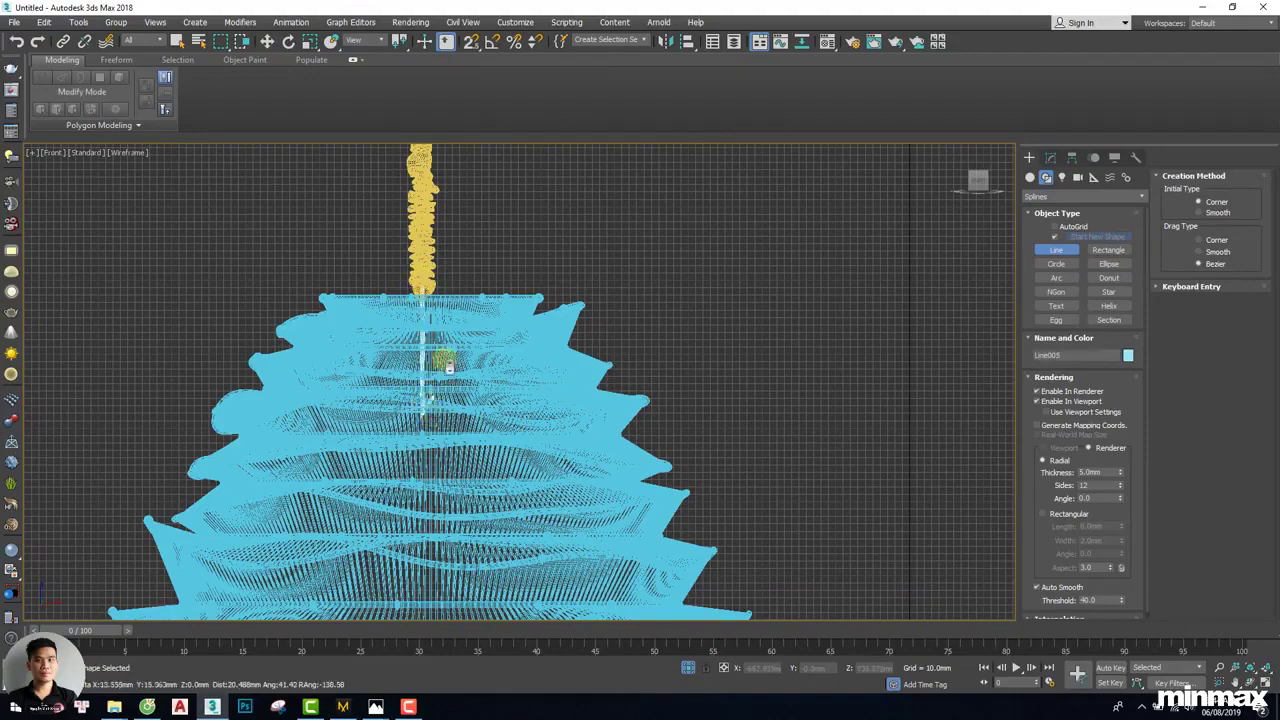
pyautogui.rightClick(456, 331)
# Move the new vertical line into the shade opening so it sits directly under the sleeve's lower end
pyautogui.keyDown('alt'); pyautogui.moveTo(456, 334); pyautogui.dragTo(406, 460, button='middle'); pyautogui.keyUp('alt')
pyautogui.moveTo(263, 556); pyautogui.dragTo(376, 408, button='middle')
pyautogui.scroll(3, 375, 406)
pyautogui.press('F3')
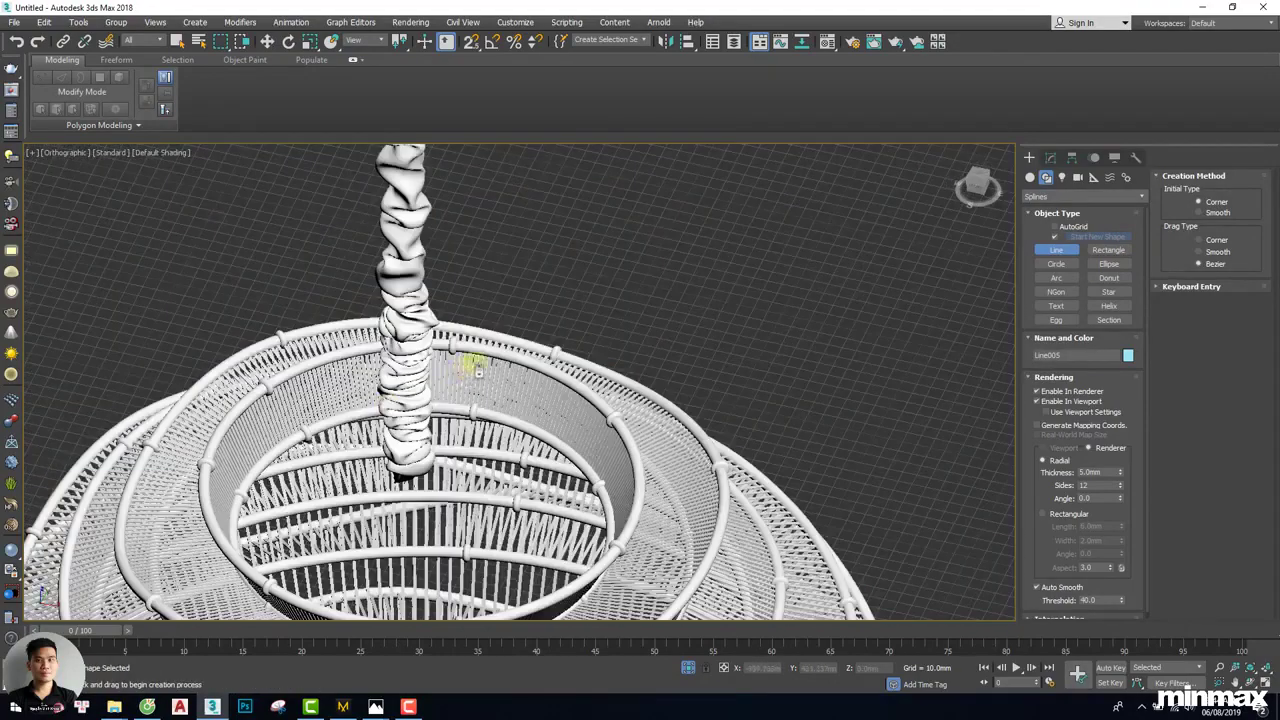
pyautogui.moveTo(516, 320); pyautogui.dragTo(526, 420, button='middle')
pyautogui.scroll(-3, 528, 430)
pyautogui.press('w')
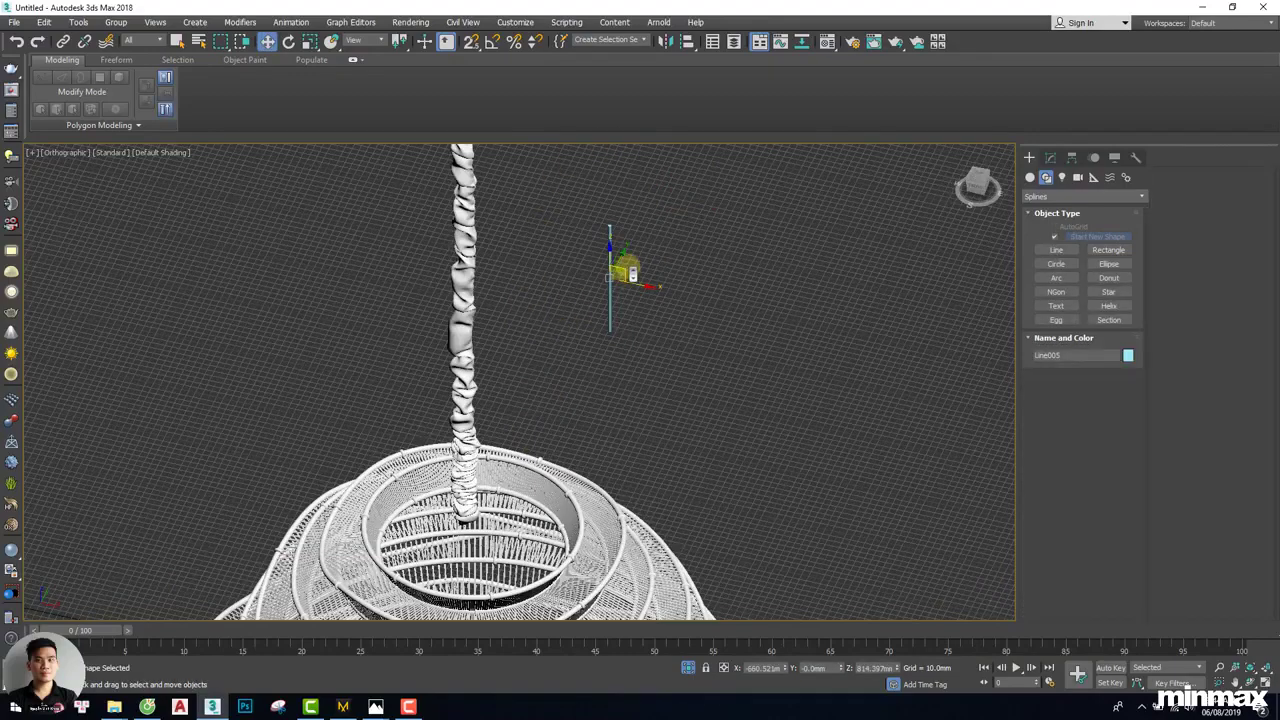
pyautogui.moveTo(622, 262); pyautogui.dragTo(468, 548)
pyautogui.scroll(2, 468, 548)
pyautogui.scroll(3, 468, 556)
pyautogui.keyDown('alt'); pyautogui.moveTo(468, 556); pyautogui.dragTo(514, 529, button='middle'); pyautogui.keyUp('alt')
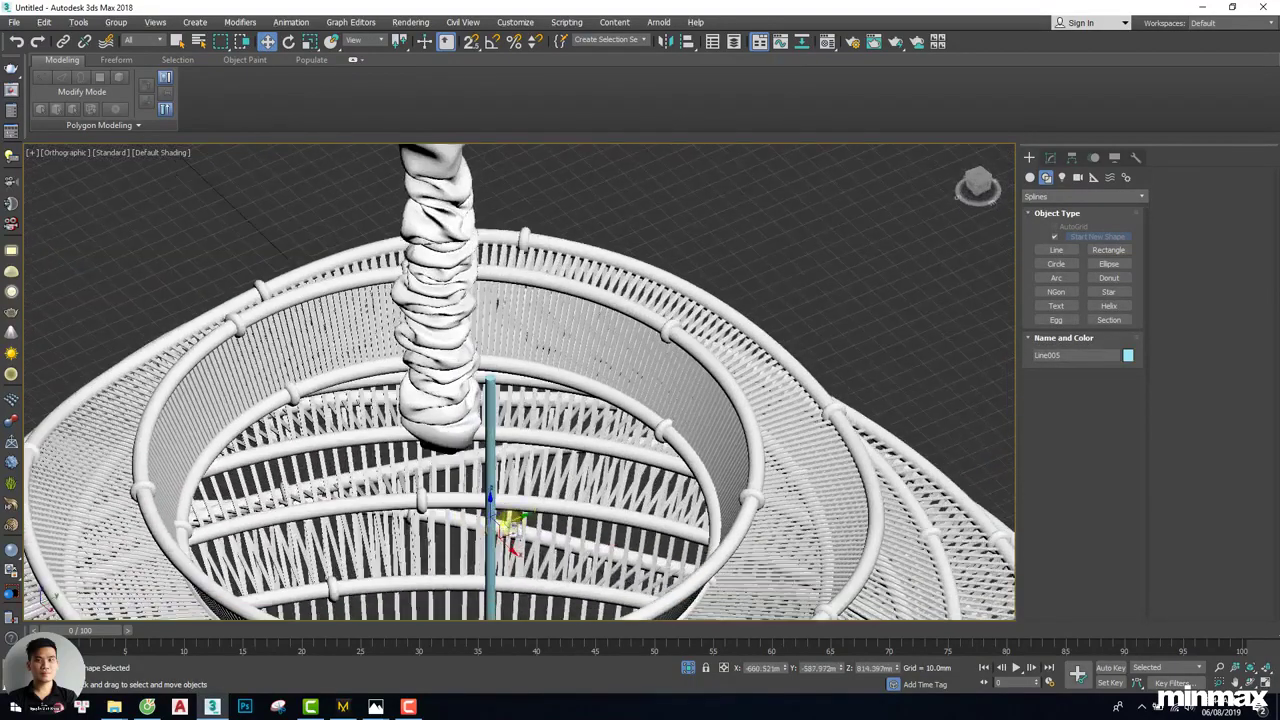
pyautogui.moveTo(512, 522); pyautogui.dragTo(462, 538)
pyautogui.keyDown('alt'); pyautogui.moveTo(463, 535); pyautogui.dragTo(524, 530, button='middle'); pyautogui.keyUp('alt')
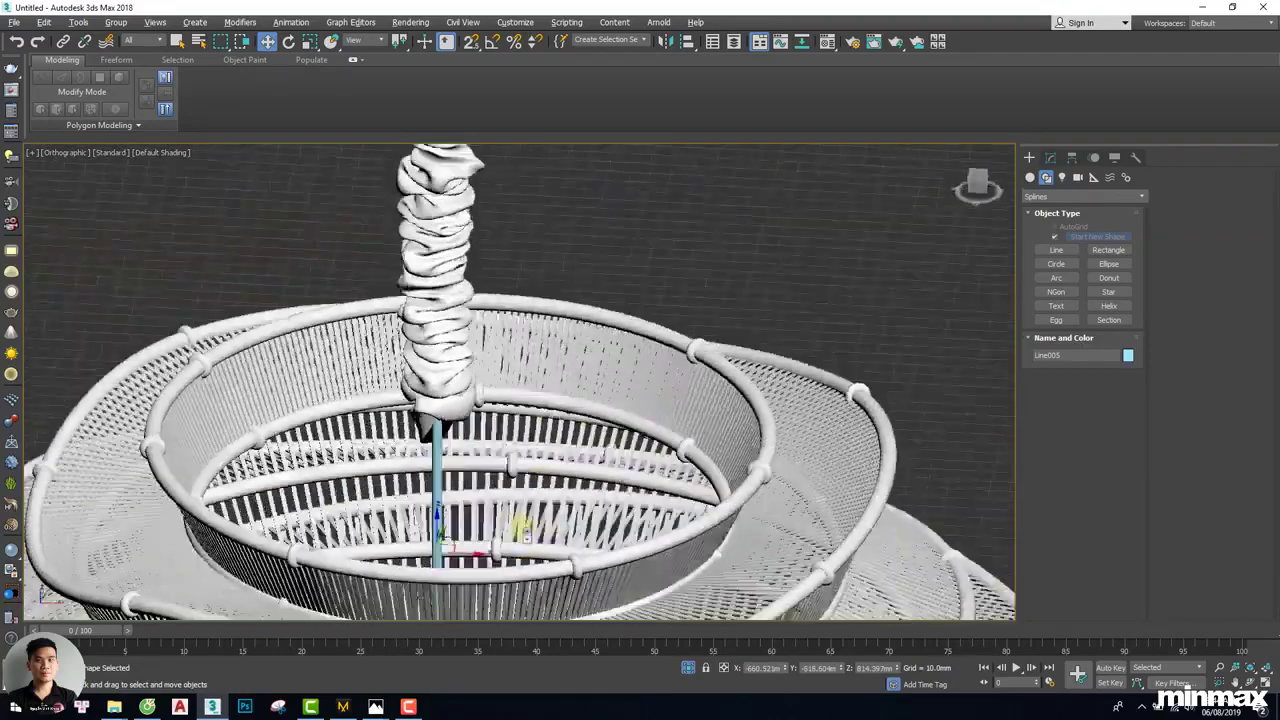
# Deselect the line and change the viewport display to Clay
pyautogui.scroll(-5, 515, 535)
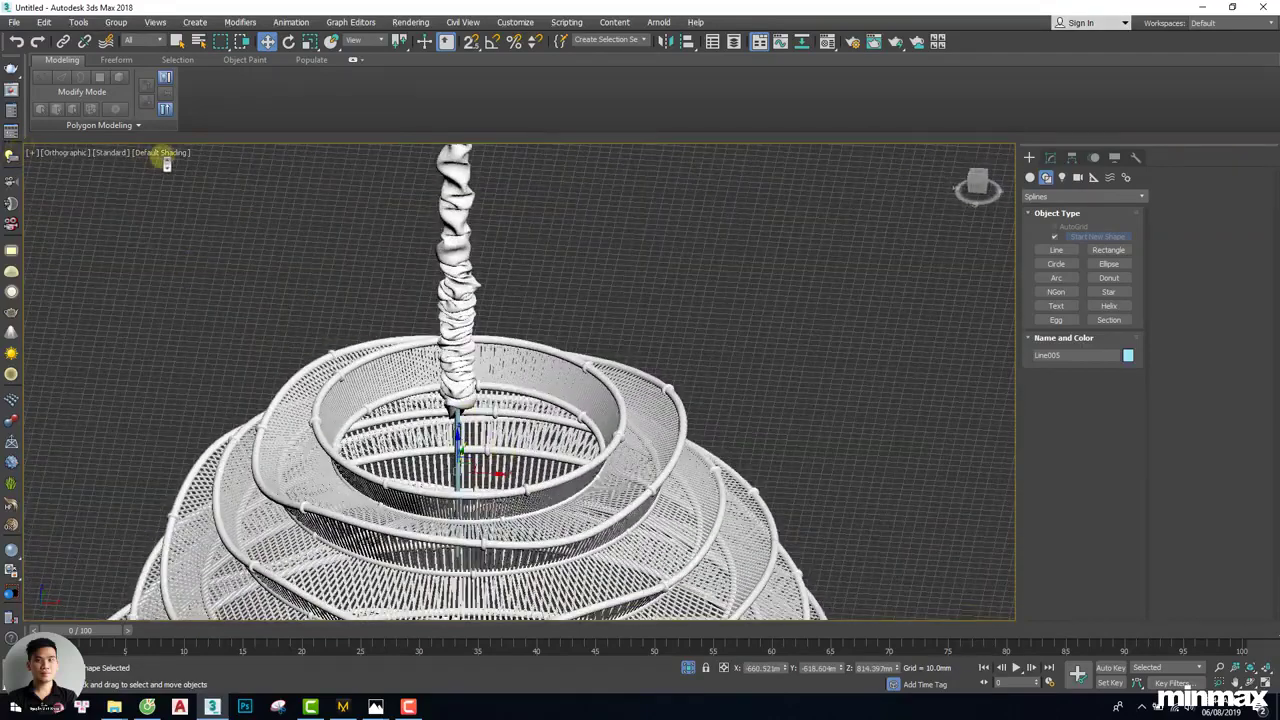
pyautogui.click(184, 168)
pyautogui.click(181, 154)
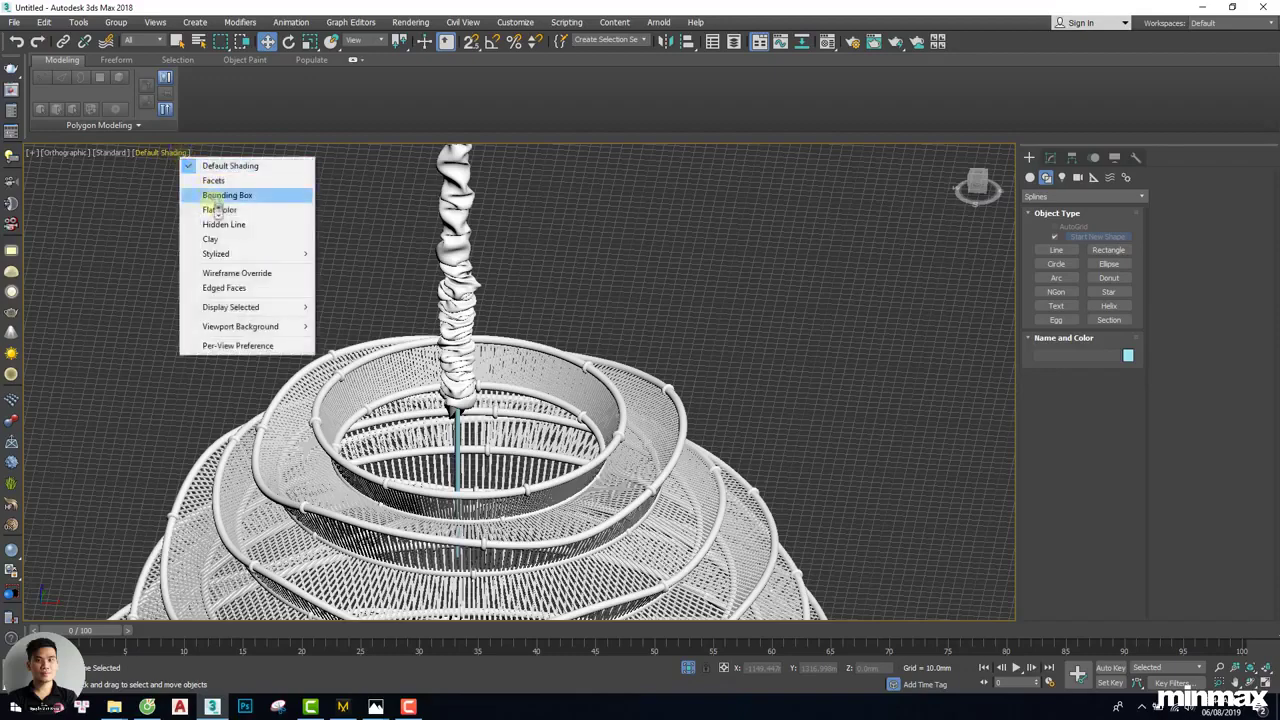
pyautogui.click(214, 240)
pyautogui.keyDown('alt'); pyautogui.moveTo(532, 402); pyautogui.dragTo(516, 390, button='middle'); pyautogui.keyUp('alt')
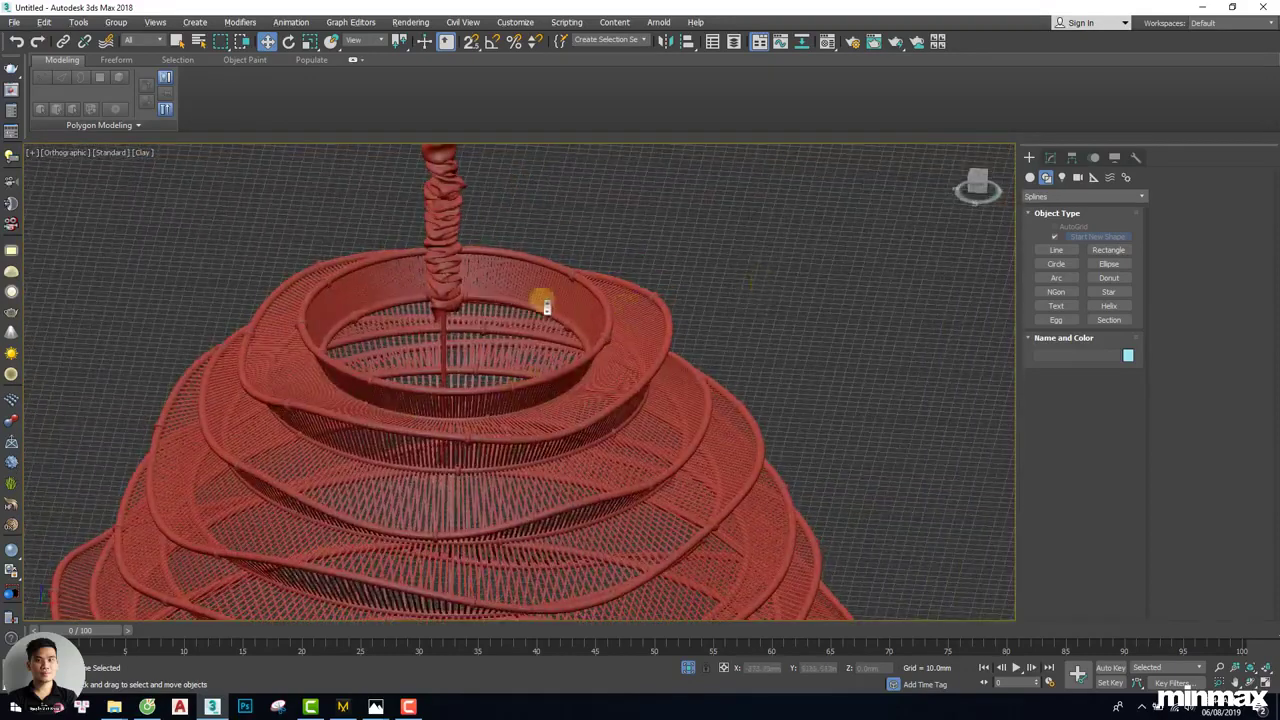
# Select the fabric sleeve and center its pivot on the object
pyautogui.click(452, 280)
pyautogui.press('f')
pyautogui.scroll(-8, 550, 437)
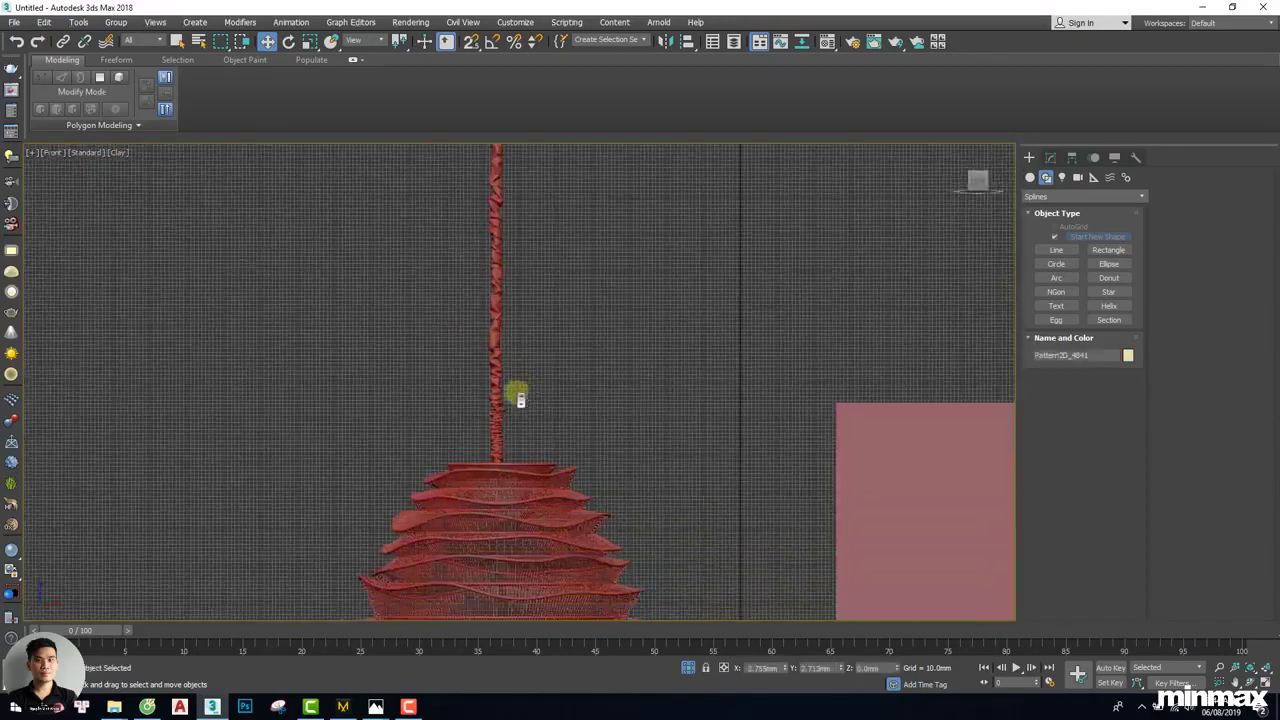
pyautogui.click(1073, 158)
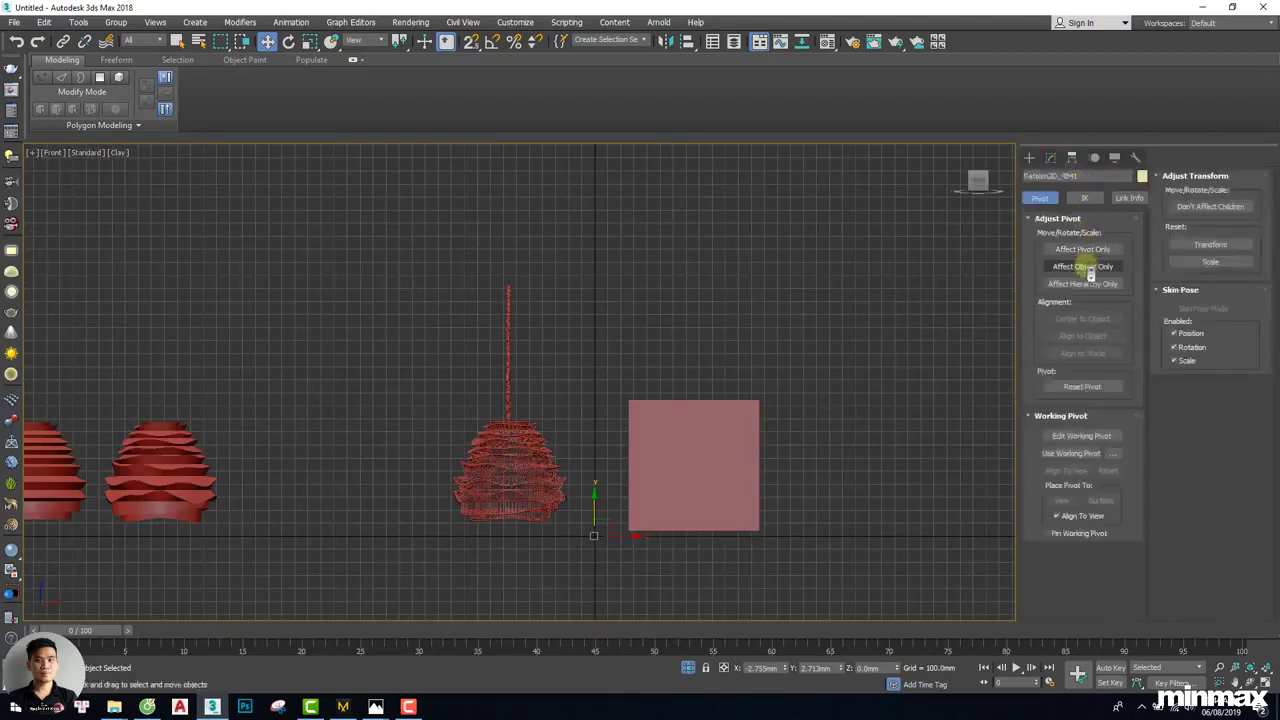
pyautogui.click(1083, 249)
pyautogui.click(1093, 319)
pyautogui.click(1083, 250)
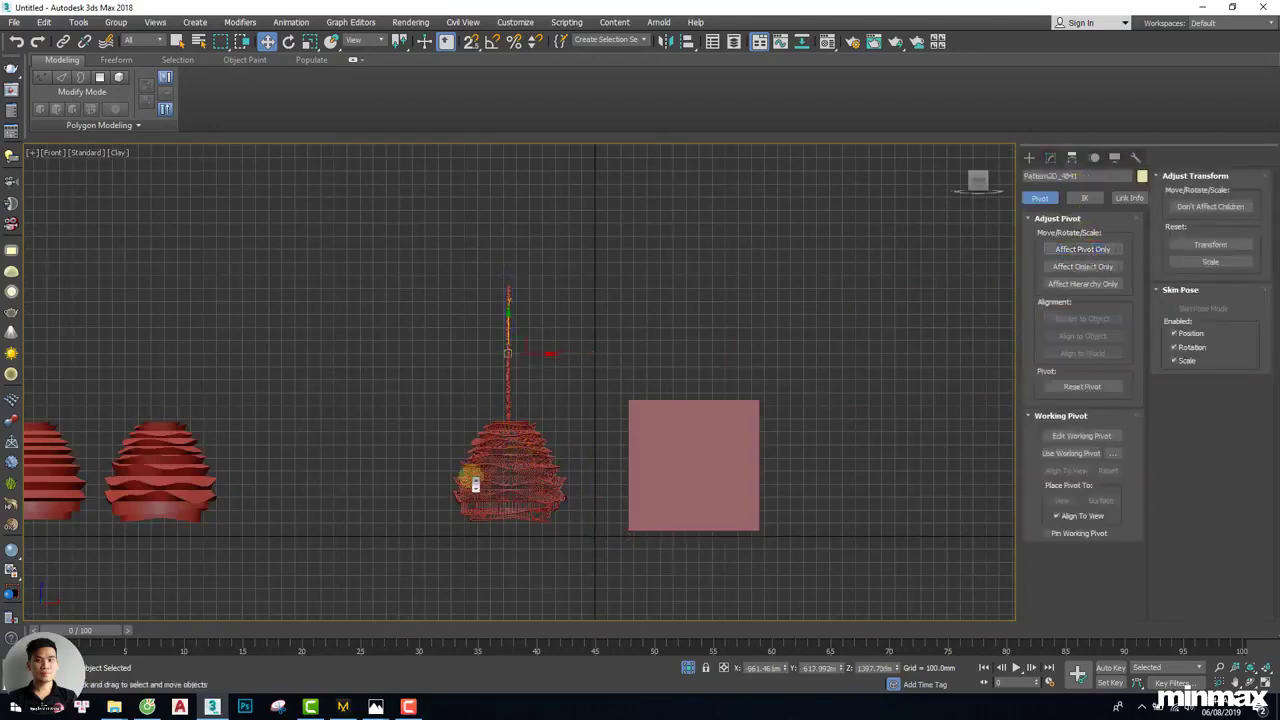
# Raise the fabric sleeve about 63 mm so its lower end clears the top of the shade
pyautogui.scroll(6, 505, 410)
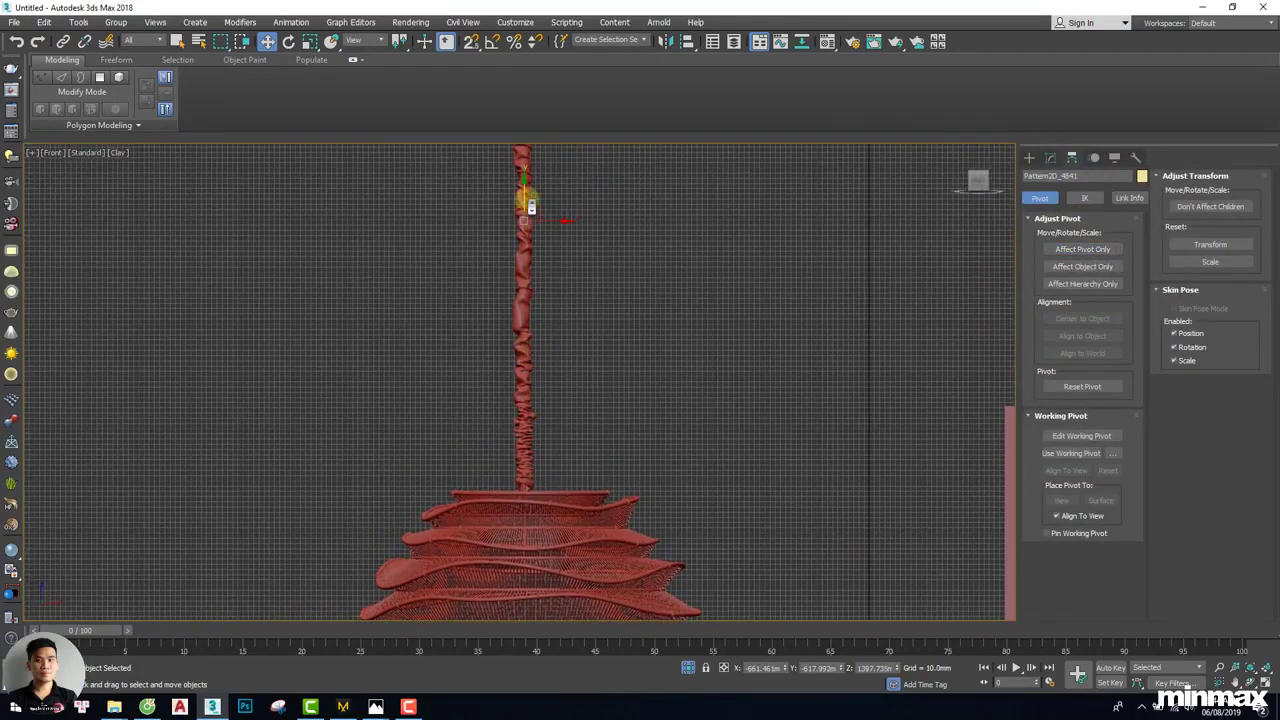
pyautogui.moveTo(531, 207); pyautogui.dragTo(528, 178)
pyautogui.scroll(3, 525, 490)
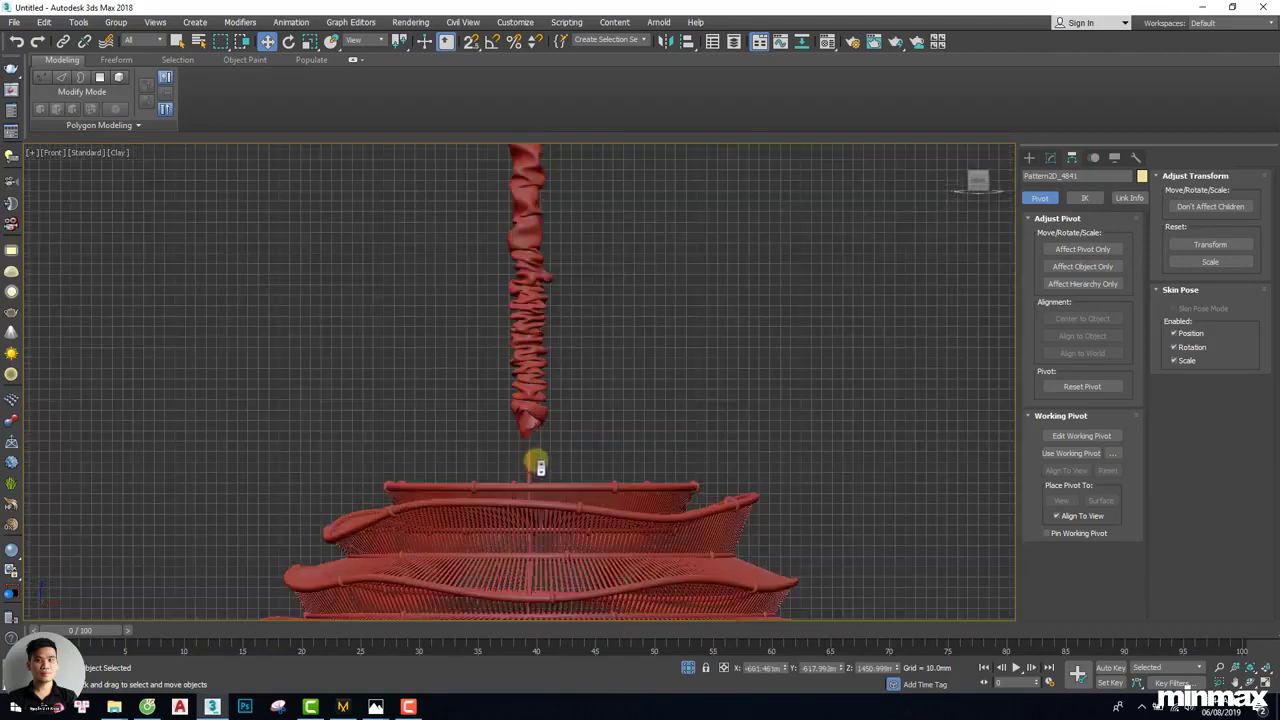
# Extend the vertical cord upward by moving its top vertex inside the fabric sleeve's lower end
pyautogui.click(531, 467)
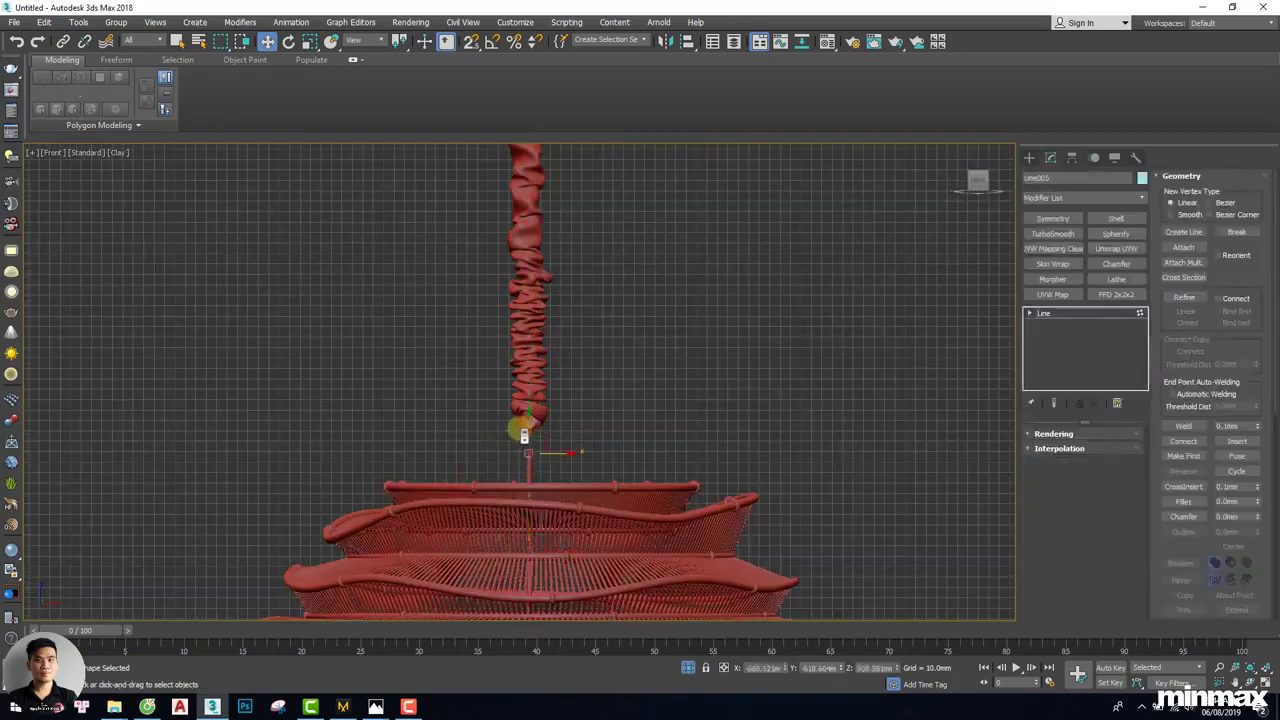
pyautogui.keyDown('alt'); pyautogui.moveTo(537, 434); pyautogui.dragTo(667, 365, button='middle'); pyautogui.keyUp('alt')
pyautogui.click(667, 365)
pyautogui.click(502, 457)
# Make a tilted copy of the vertical cord and move it so its upper end meets the sleeve's lower end
pyautogui.press('f')
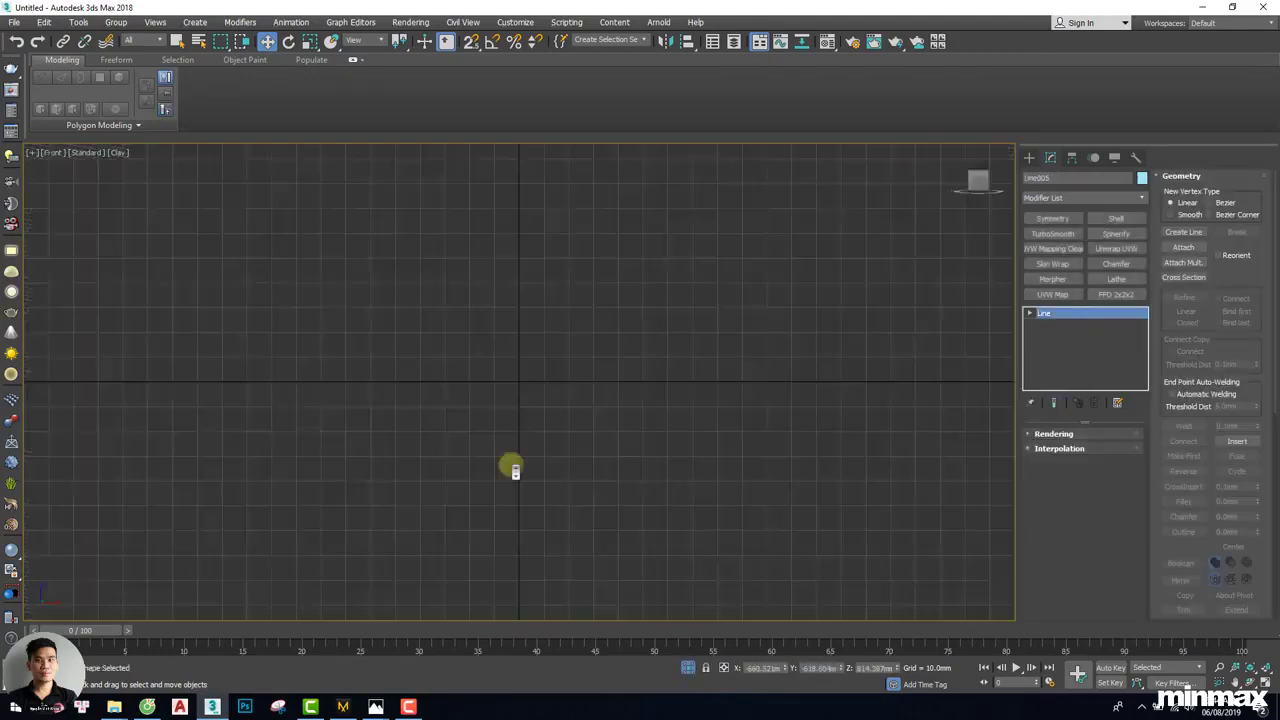
pyautogui.press('z')
pyautogui.moveTo(540, 405); pyautogui.dragTo(509, 453, button='middle')
pyautogui.press('e')
pyautogui.keyDown('shift'); pyautogui.moveTo(517, 456); pyautogui.dragTo(503, 420); pyautogui.keyUp('shift')
pyautogui.press('Return')
pyautogui.press('w')
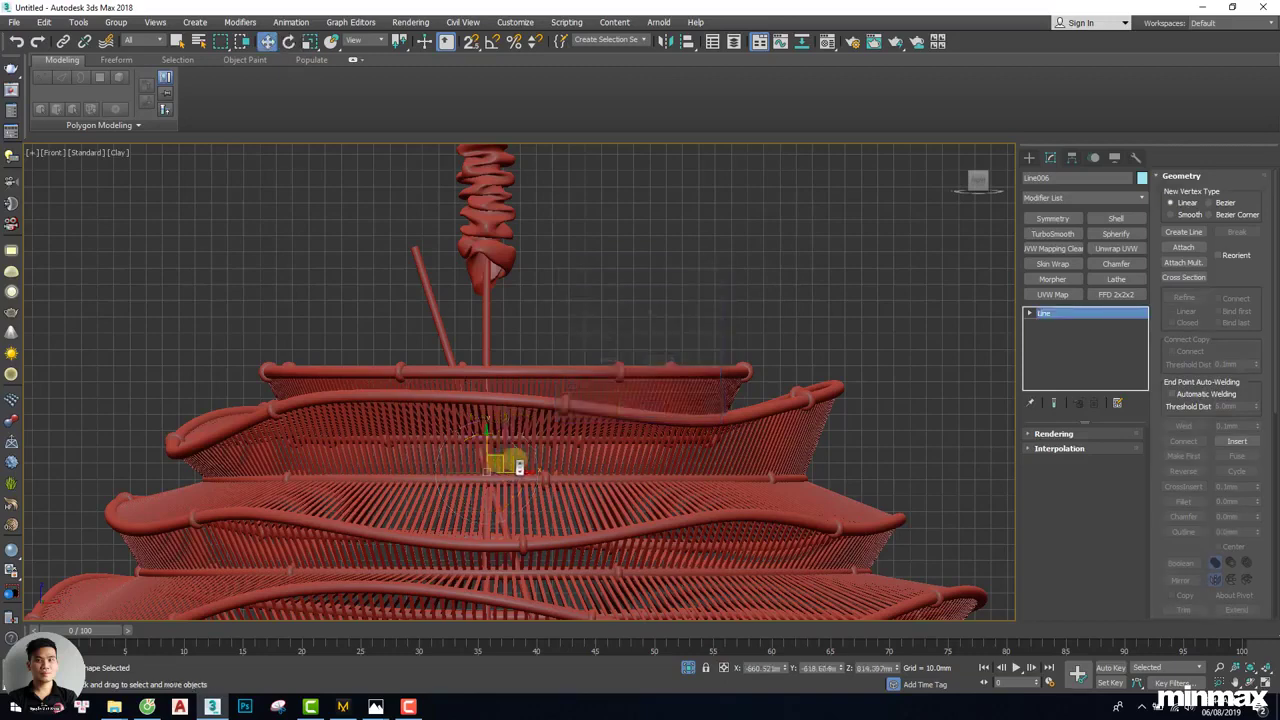
pyautogui.moveTo(519, 467); pyautogui.dragTo(589, 467)
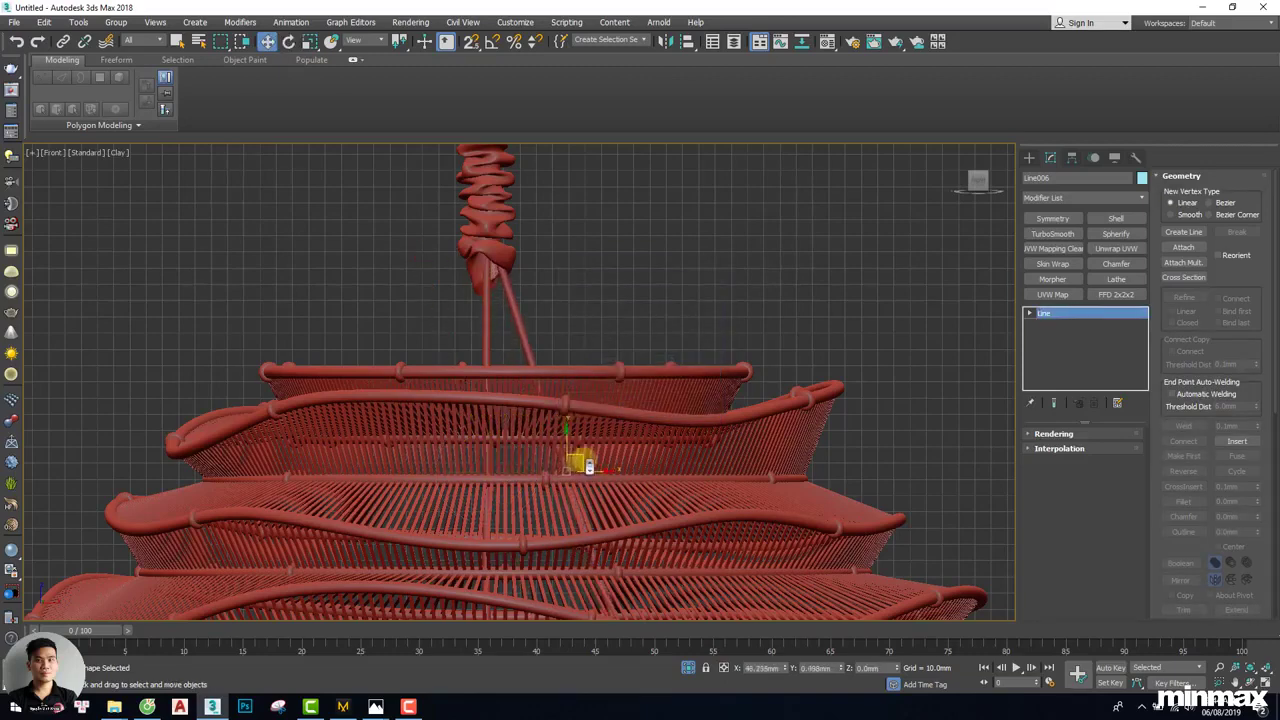
# Move the slanted cord's lower vertex outward onto the shade's top rim
pyautogui.press('1')
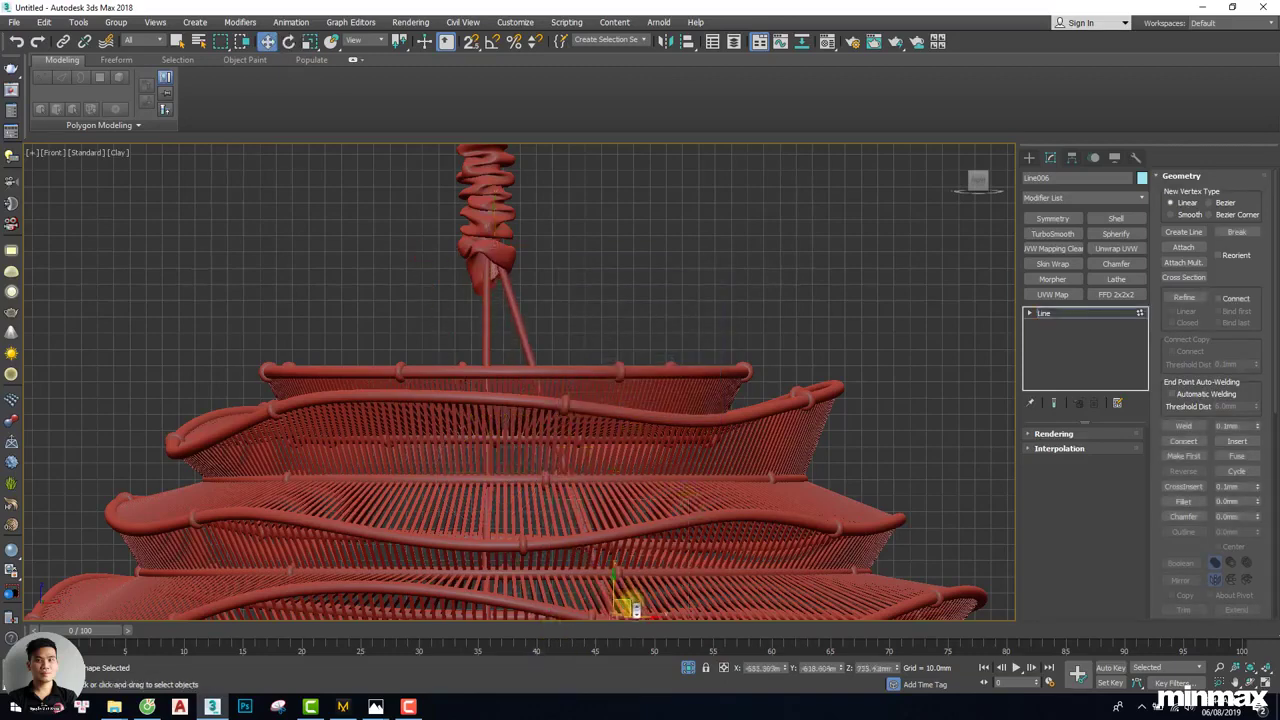
pyautogui.moveTo(533, 364); pyautogui.dragTo(760, 366)
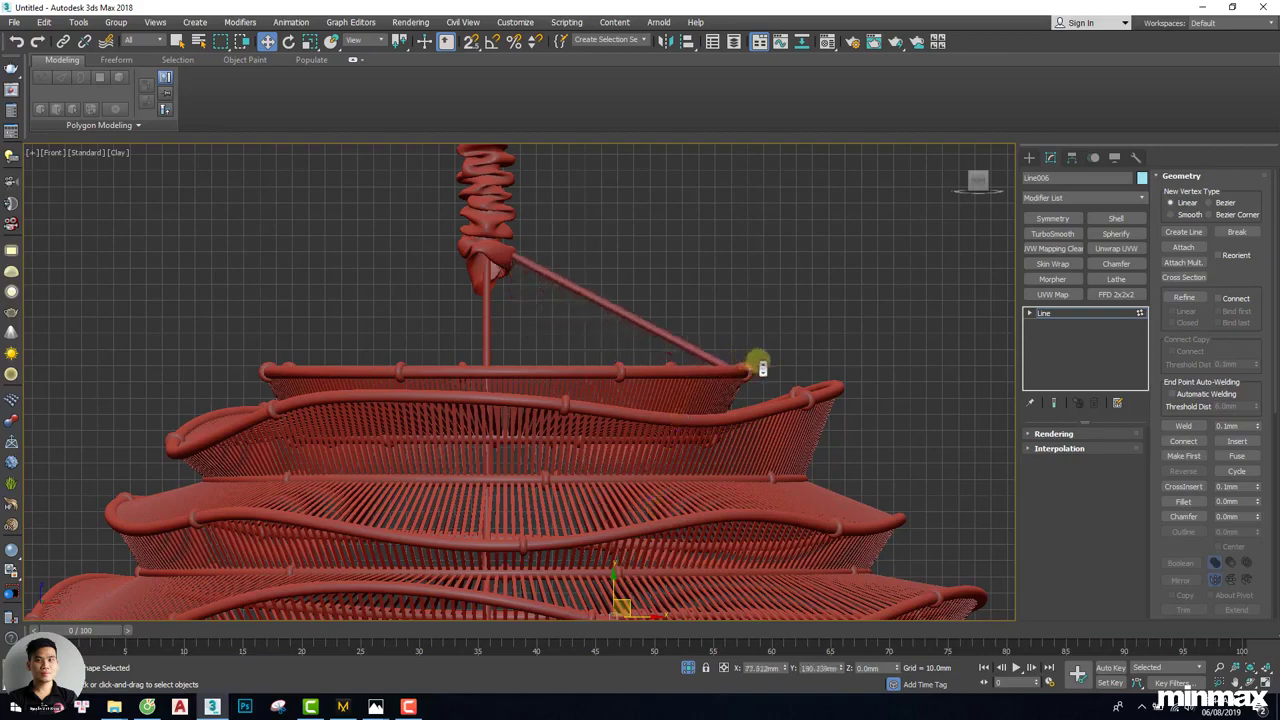
pyautogui.keyDown('alt'); pyautogui.moveTo(762, 369); pyautogui.dragTo(785, 354, button='middle'); pyautogui.keyUp('alt')
pyautogui.moveTo(749, 356); pyautogui.dragTo(758, 359)
pyautogui.keyDown('alt'); pyautogui.moveTo(758, 359); pyautogui.dragTo(717, 426, button='middle'); pyautogui.keyUp('alt')
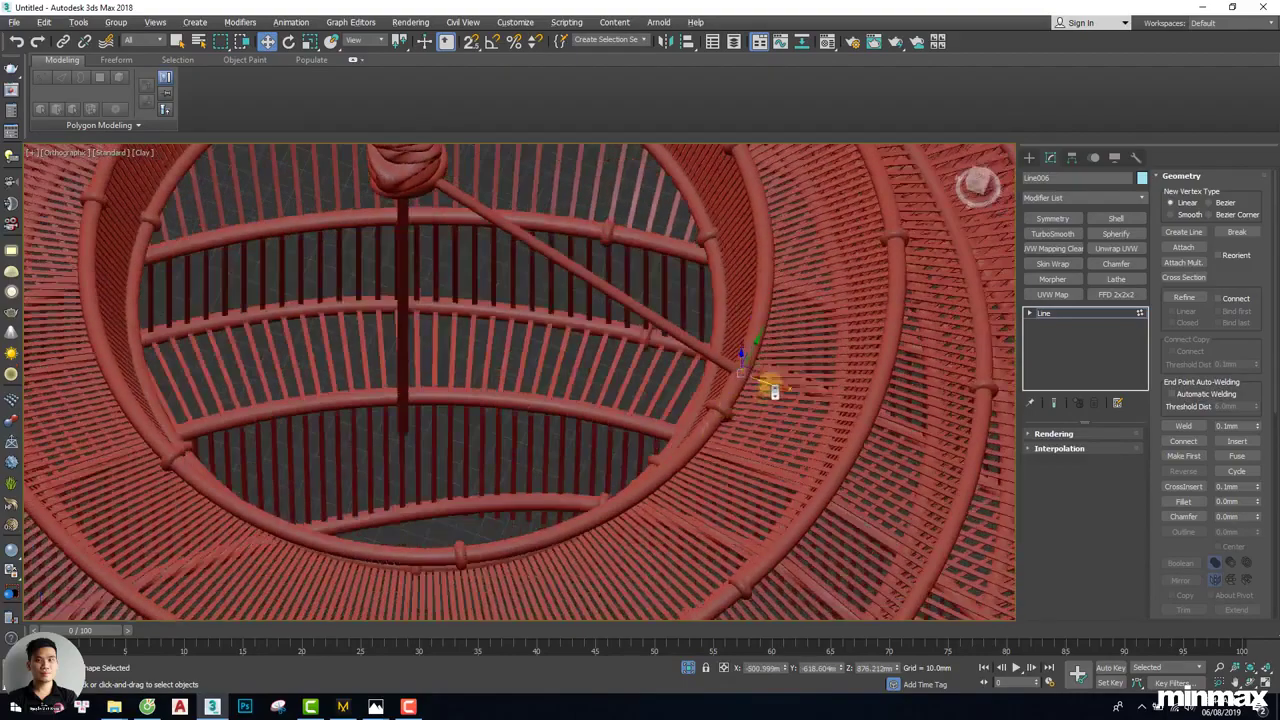
# Relocate the slanted cord's pivot to its upper end, at the vertical cord inside the sleeve
pyautogui.press('1')
pyautogui.press('F3')
pyautogui.moveTo(517, 328)
pyautogui.mouseDown(button='middle')
pyautogui.moveTo(573, 402)
pyautogui.moveTo(615, 385)
pyautogui.mouseUp(button='middle')
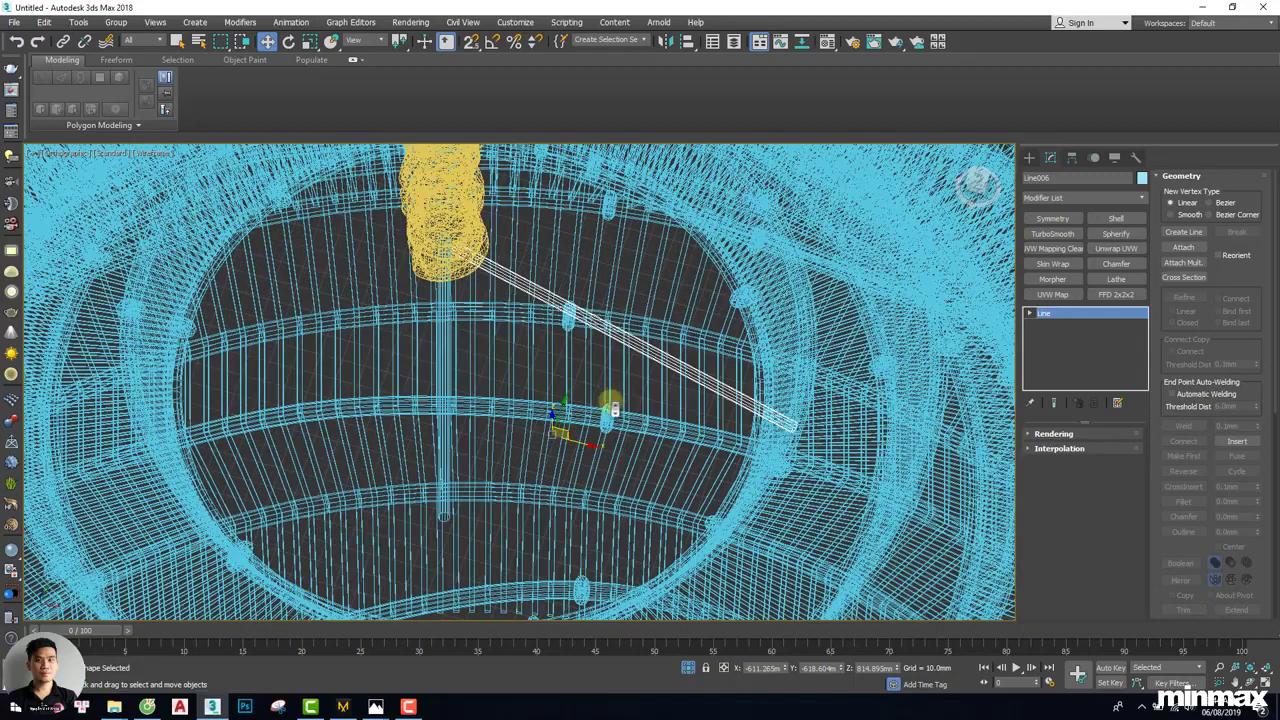
pyautogui.press('Insert')
pyautogui.moveTo(585, 445); pyautogui.dragTo(456, 262)
pyautogui.press('s')
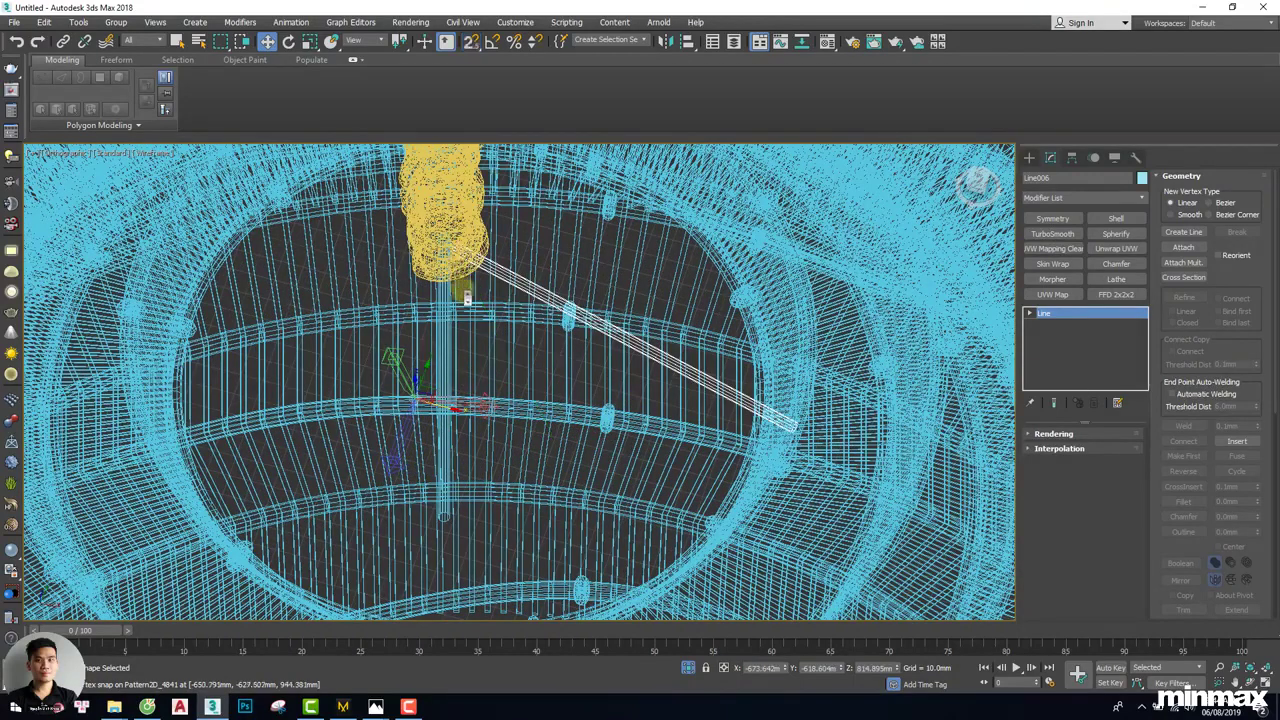
pyautogui.keyDown('alt'); pyautogui.moveTo(456, 262); pyautogui.dragTo(479, 318, button='middle'); pyautogui.keyUp('alt')
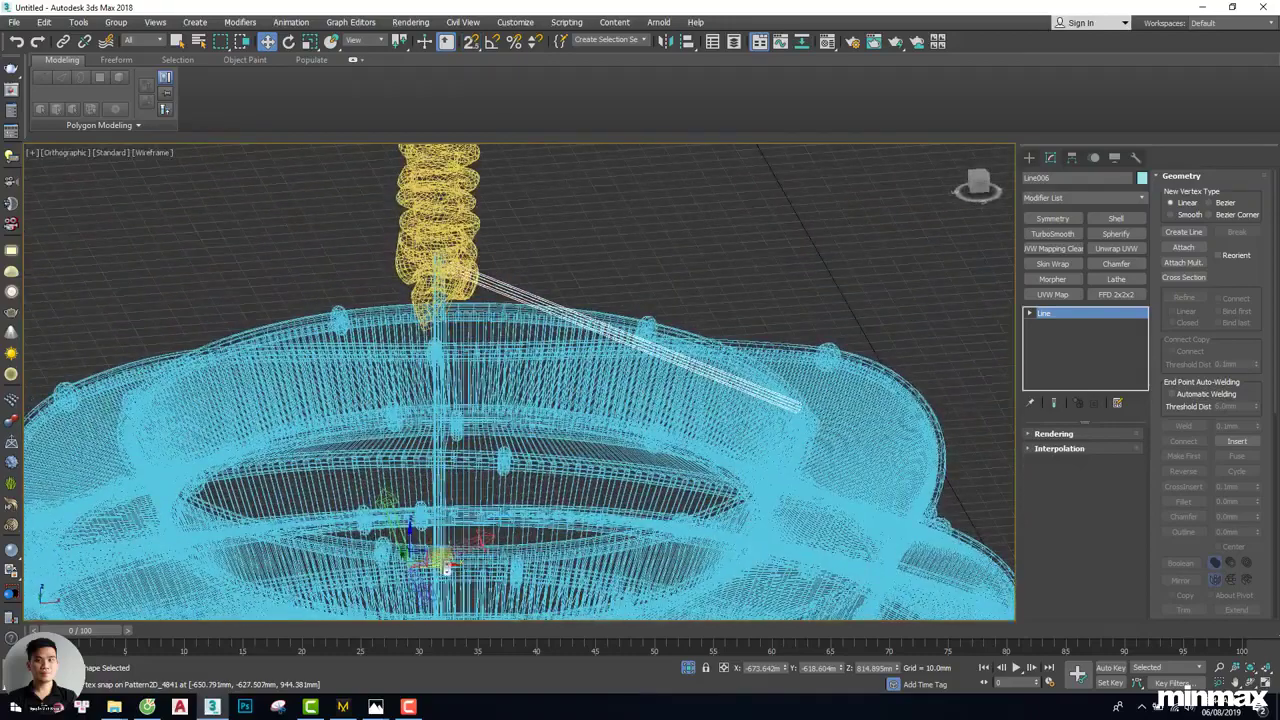
pyautogui.press('f')
pyautogui.moveTo(443, 515); pyautogui.dragTo(469, 426, button='middle')
pyautogui.moveTo(421, 487); pyautogui.dragTo(422, 501, button='middle')
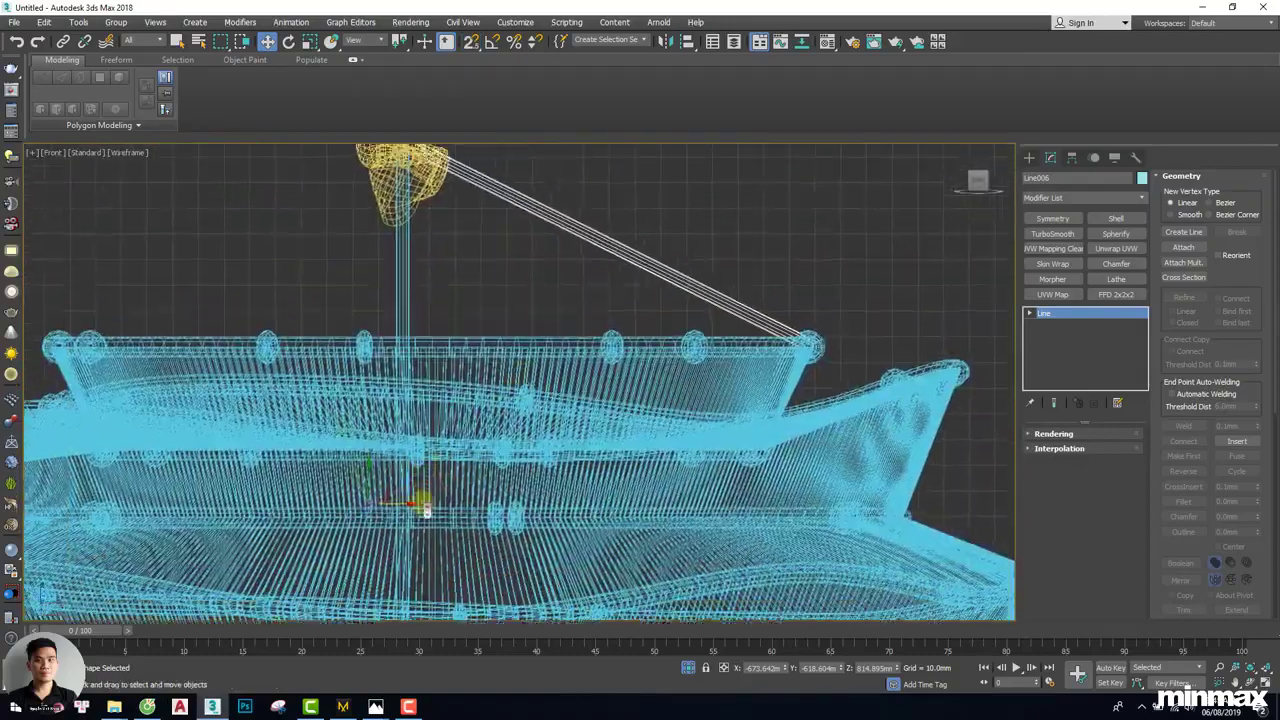
pyautogui.scroll(-1, 426, 510)
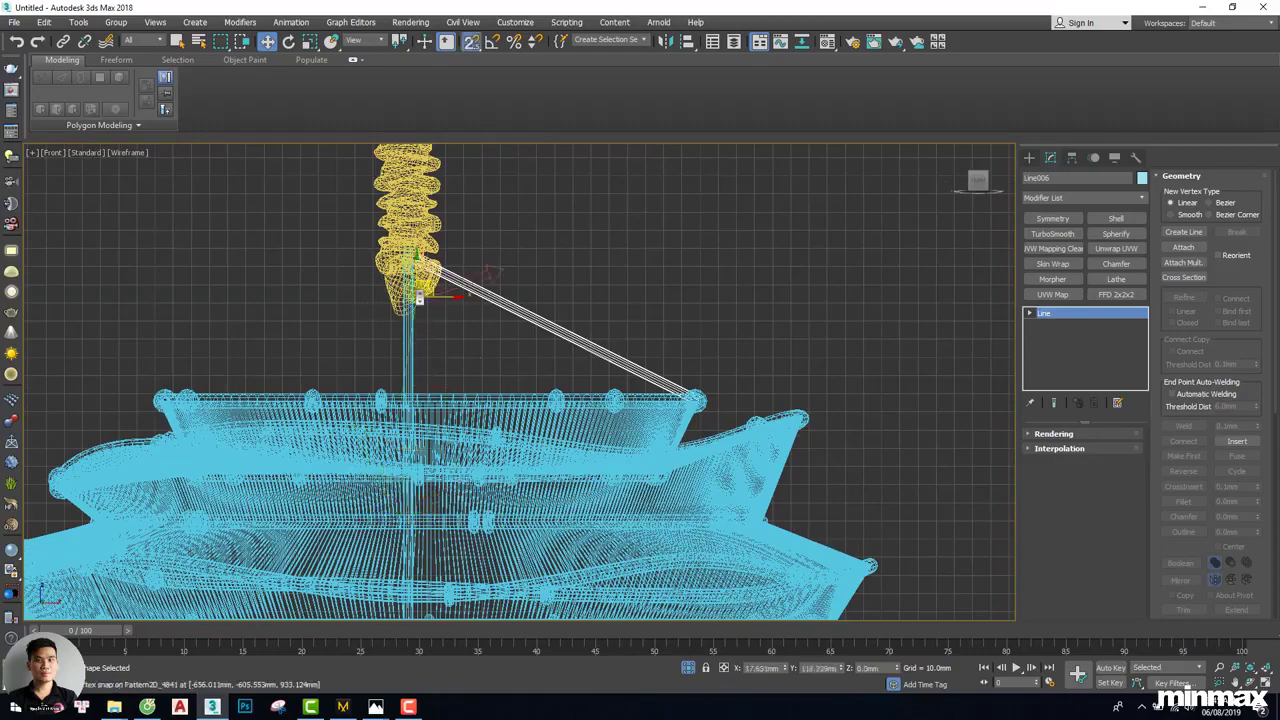
pyautogui.press('s')
pyautogui.scroll(2, 412, 262)
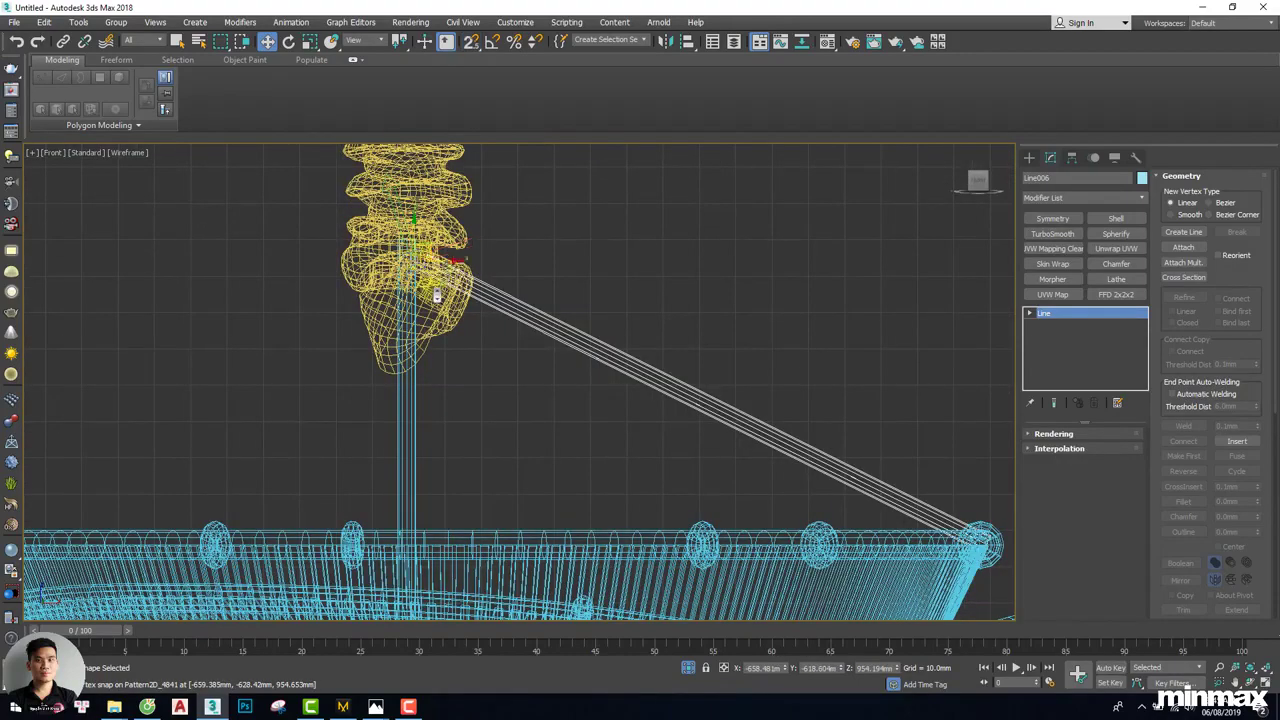
pyautogui.keyDown('alt'); pyautogui.moveTo(437, 295); pyautogui.dragTo(438, 285, button='middle'); pyautogui.keyUp('alt')
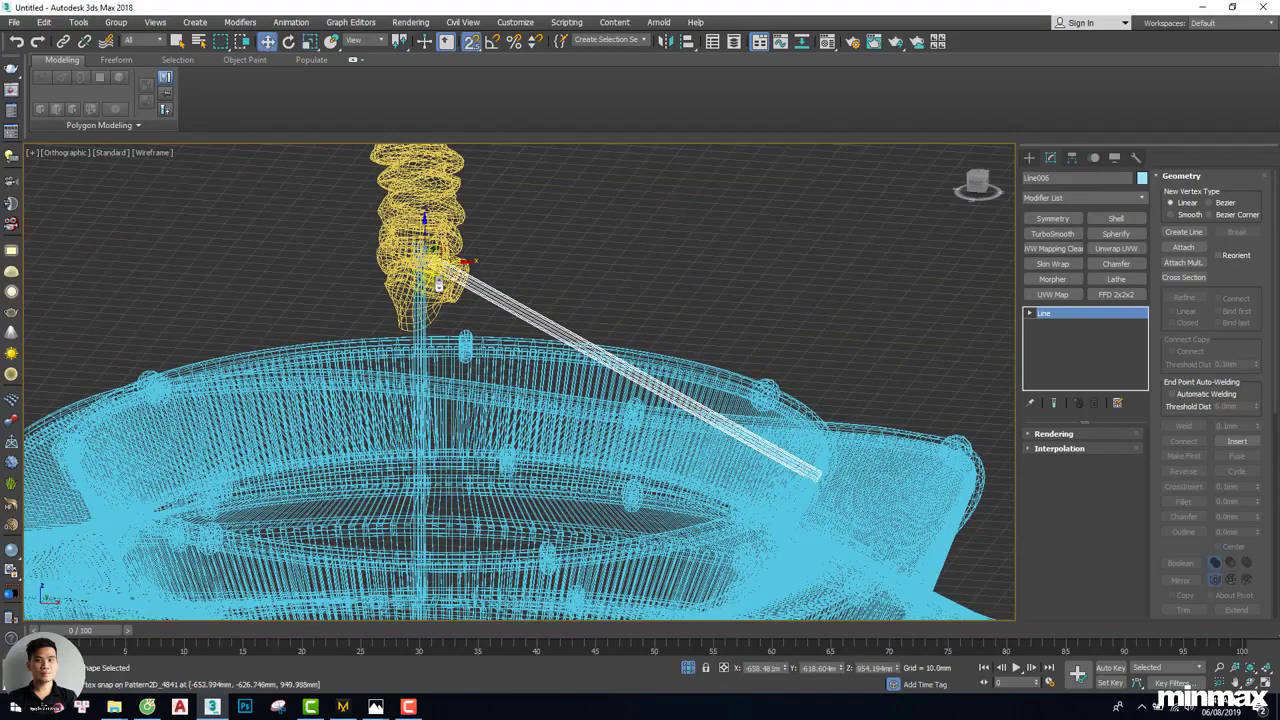
# Rotate-copy the slanted cord around the sleeve to create two more cords spread around the shade opening
pyautogui.press('e')
pyautogui.click(441, 281)
pyautogui.rightClick(441, 281)
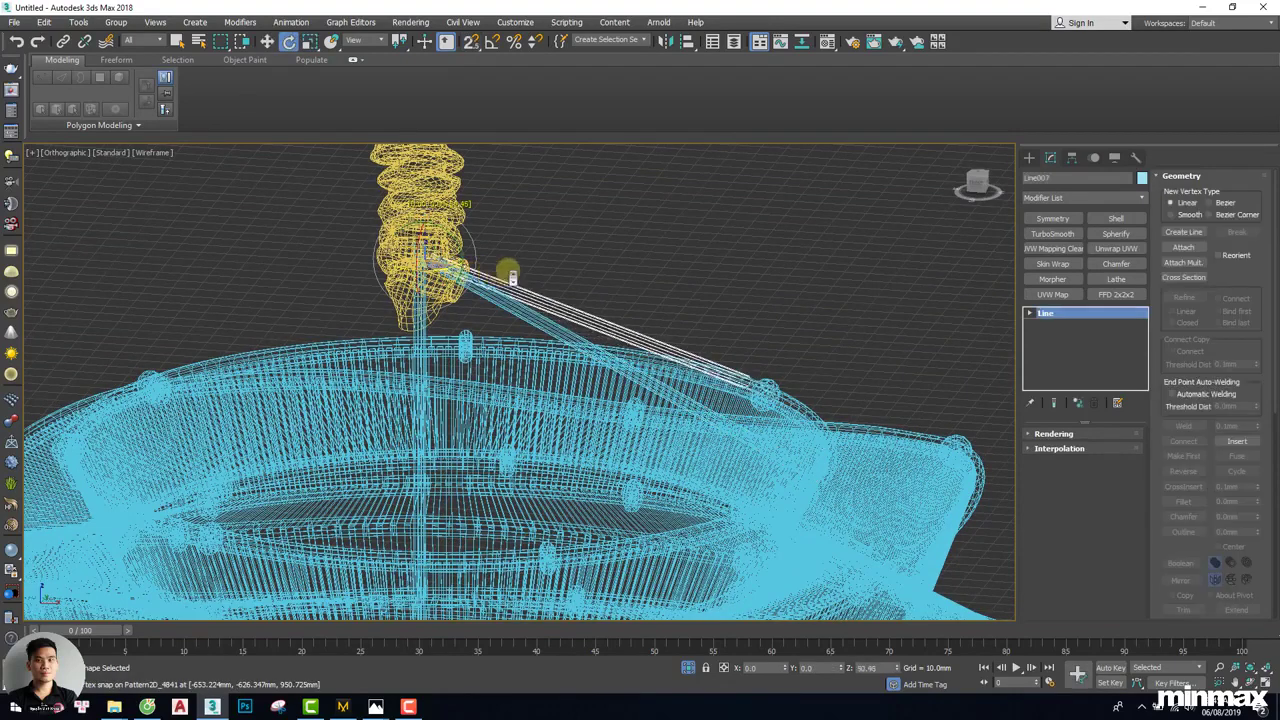
pyautogui.moveTo(571, 263)
pyautogui.mouseDown()
pyautogui.moveTo(603, 249)
pyautogui.moveTo(576, 250)
pyautogui.mouseUp()
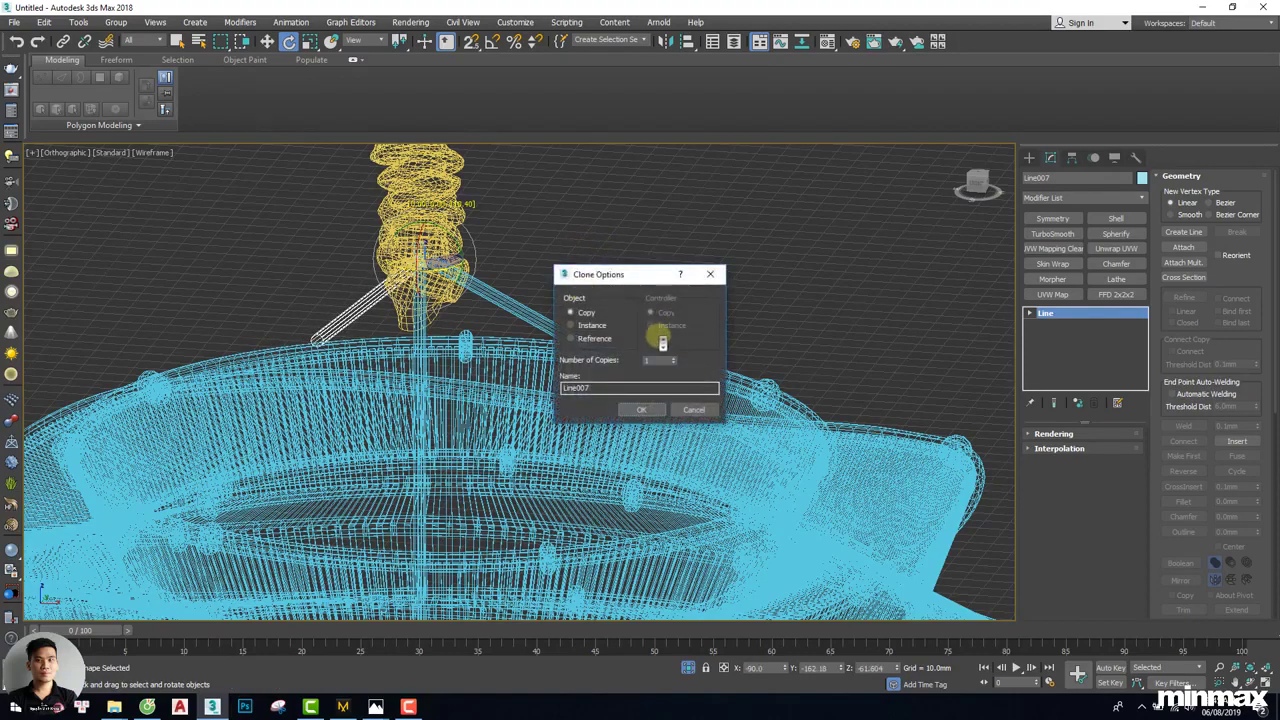
pyautogui.click(660, 360)
pyautogui.click(650, 408)
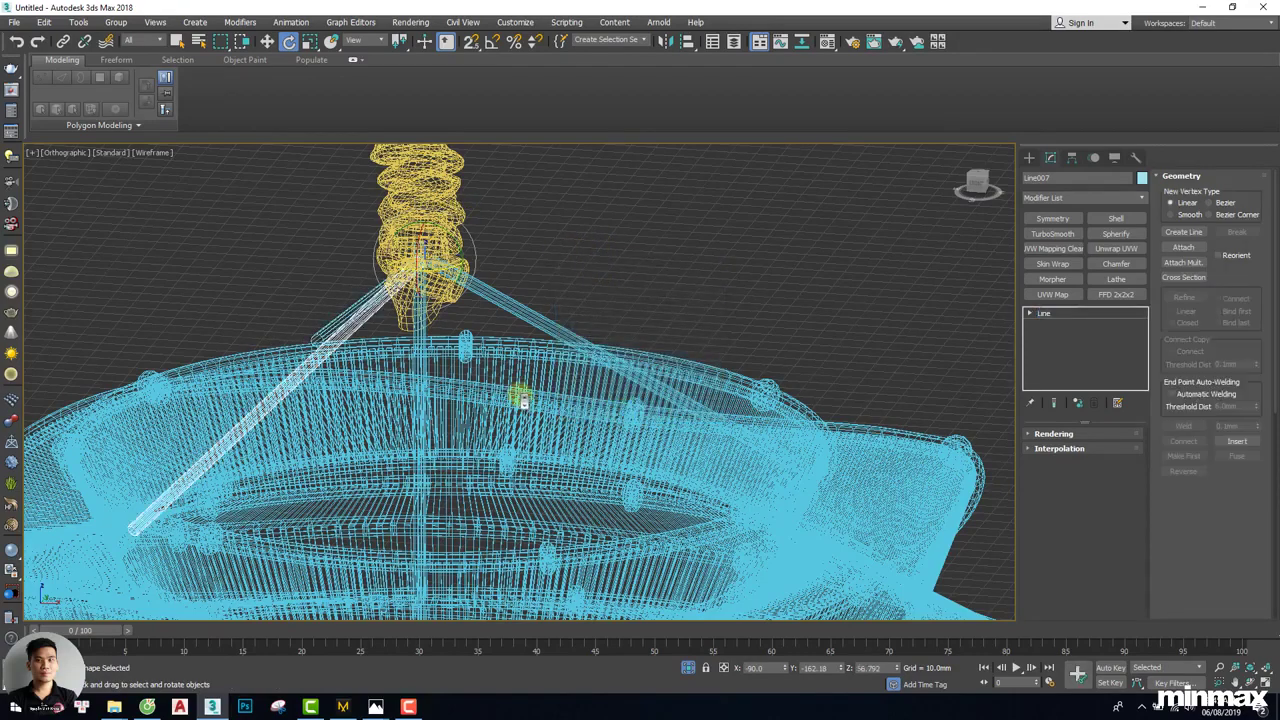
# Move the second copied cord's lower vertex inward so it rests on the shade's top rim
pyautogui.scroll(-3, 515, 396)
pyautogui.moveTo(515, 396)
pyautogui.keyDown('alt'); pyautogui.mouseDown(button='middle')
pyautogui.moveTo(428, 450)
pyautogui.moveTo(382, 425)
pyautogui.moveTo(391, 456)
pyautogui.mouseUp(button='middle'); pyautogui.keyUp('alt')
pyautogui.press('F3')
pyautogui.press('F3')
pyautogui.press('1')
pyautogui.press('w')
pyautogui.scroll(2, 391, 462)
pyautogui.press('F3')
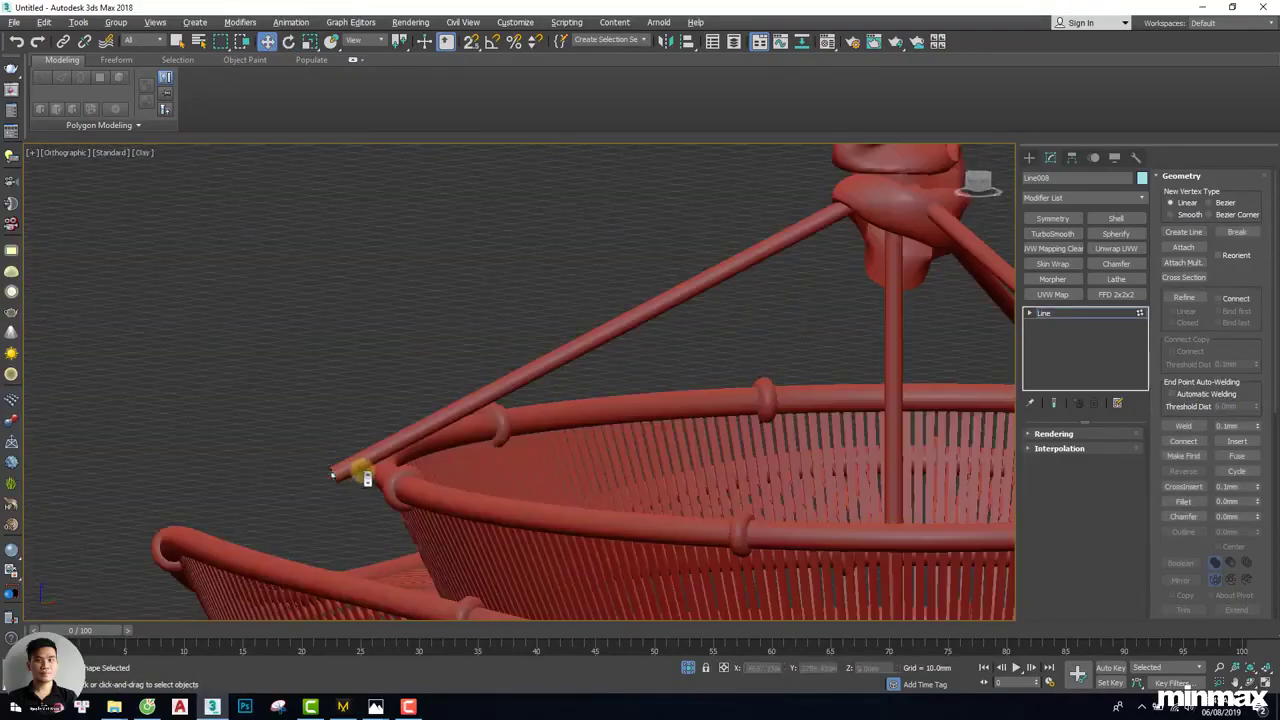
pyautogui.moveTo(331, 492)
pyautogui.keyDown('alt'); pyautogui.mouseDown(button='middle')
pyautogui.moveTo(406, 466)
pyautogui.moveTo(423, 409)
pyautogui.moveTo(571, 449)
pyautogui.moveTo(182, 278)
pyautogui.moveTo(286, 304)
pyautogui.mouseUp(button='middle'); pyautogui.keyUp('alt')
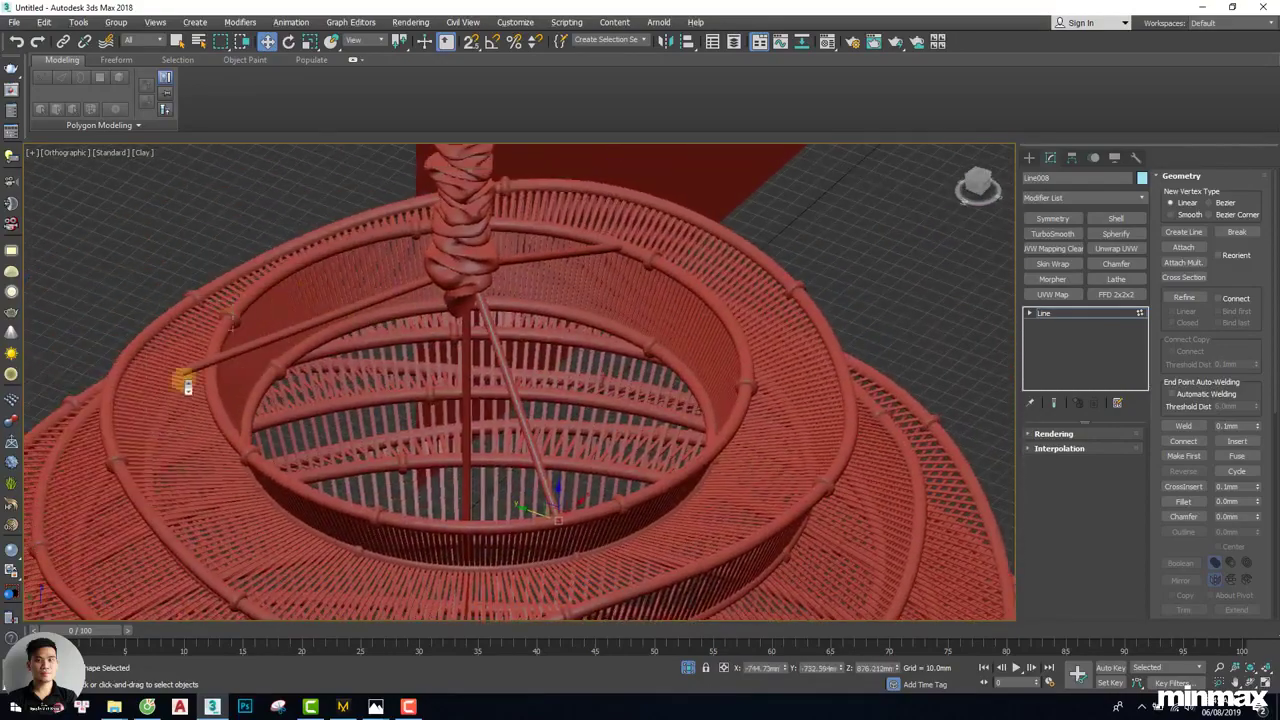
# Pull the overshooting lower vertex of the first copied cord back onto the shade's top rim
pyautogui.scroll(4, 156, 400)
pyautogui.press('1')
pyautogui.press('F3')
pyautogui.press('F3')
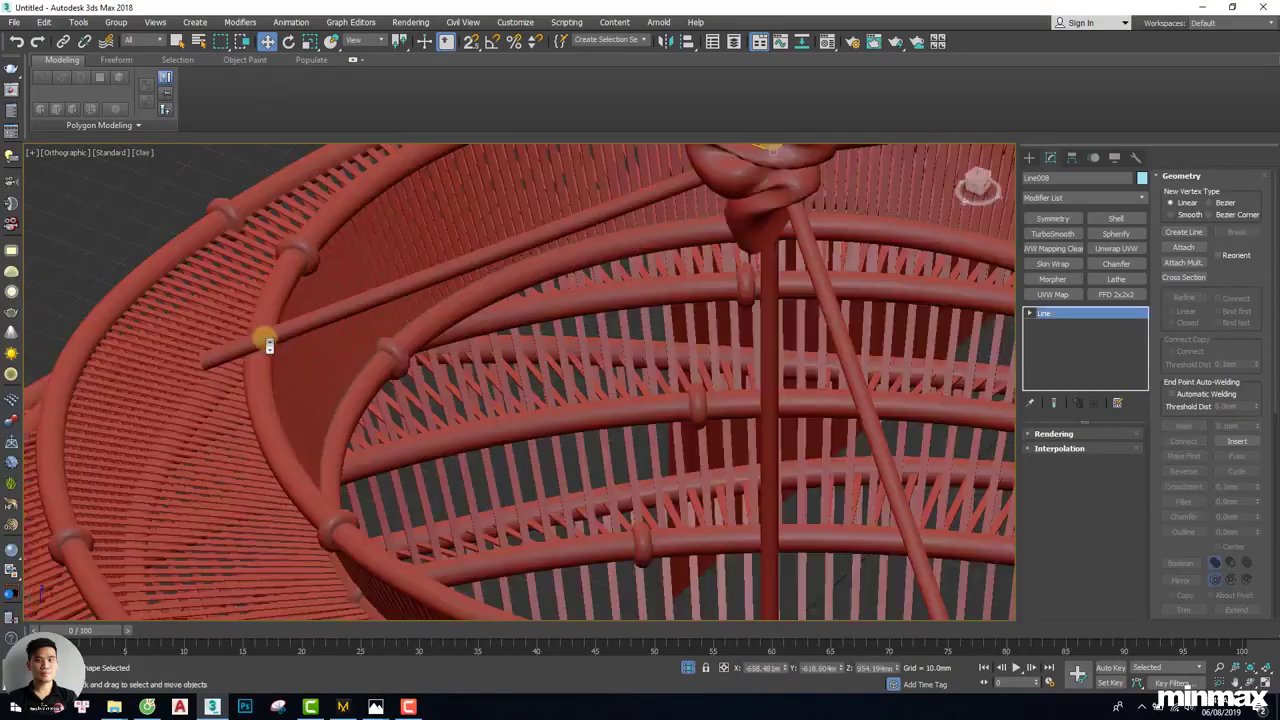
pyautogui.click(222, 348)
pyautogui.press('F3')
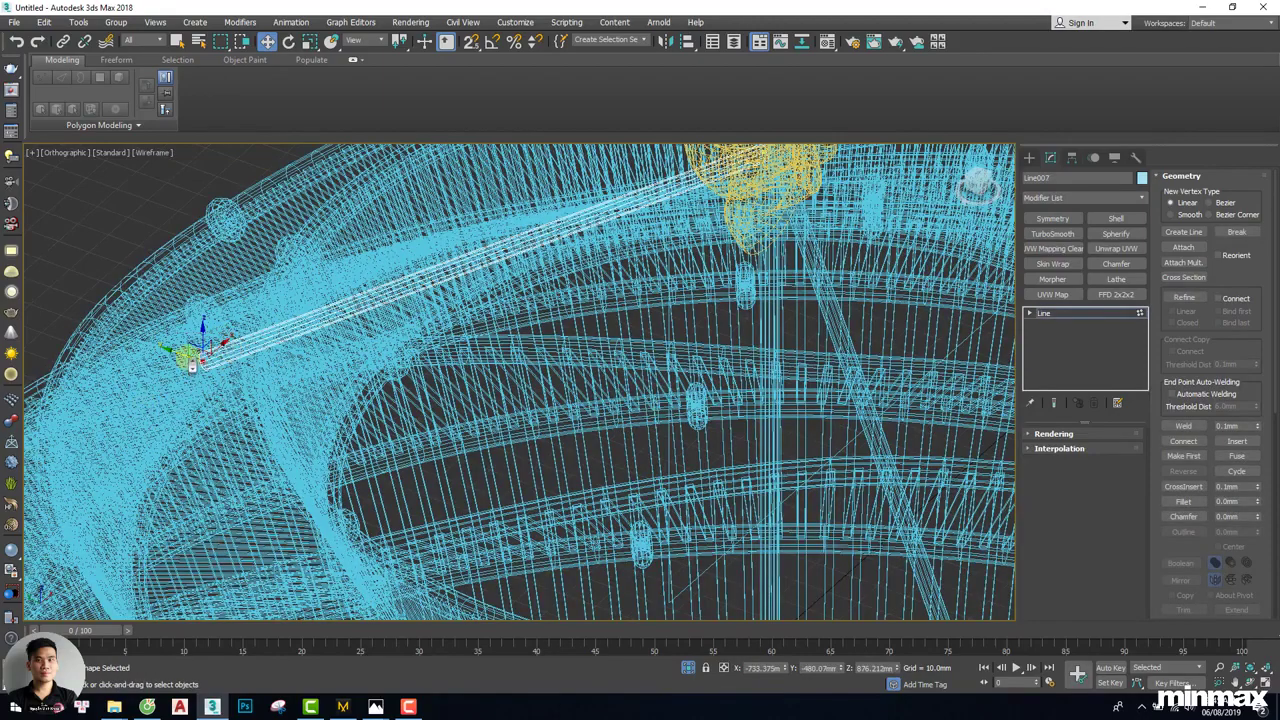
pyautogui.moveTo(187, 357); pyautogui.dragTo(232, 360)
pyautogui.press('F3')
pyautogui.scroll(-5, 276, 362)
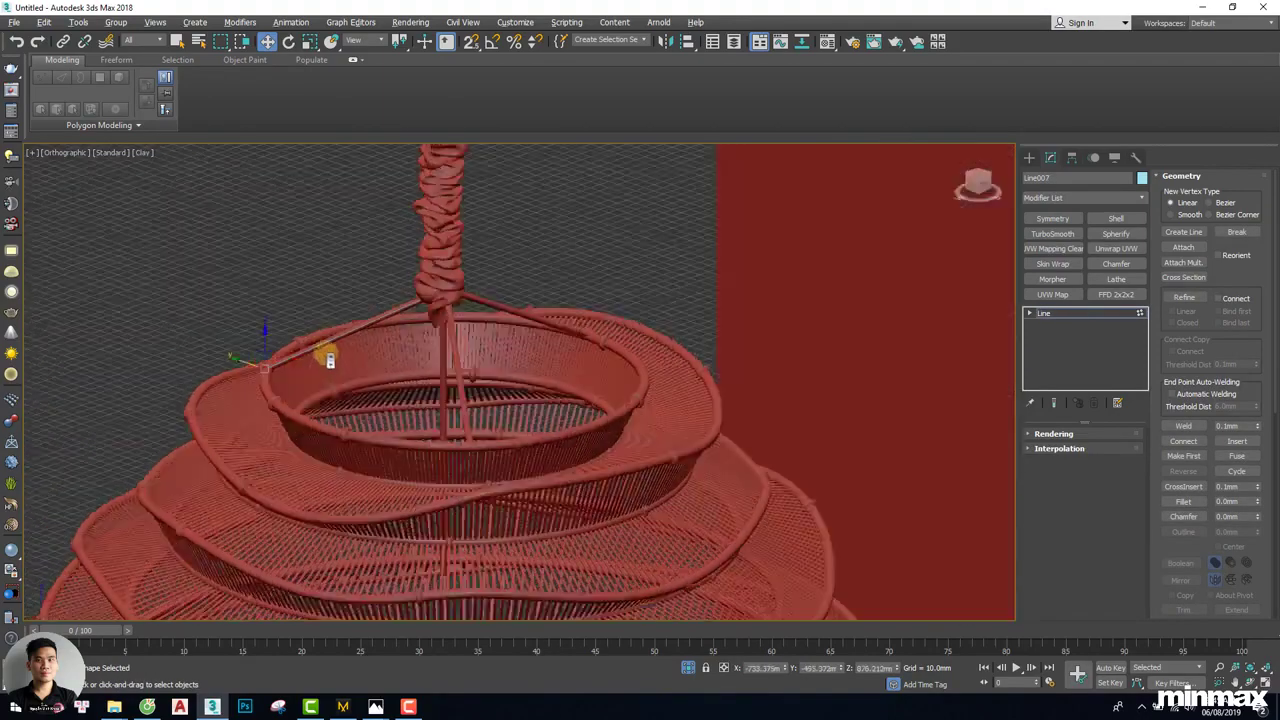
# Attach the three slanted cords into one object and convert it to Editable Poly
pyautogui.keyDown('alt'); pyautogui.moveTo(330, 361); pyautogui.dragTo(357, 351, button='middle'); pyautogui.keyUp('alt')
pyautogui.scroll(5, 452, 317)
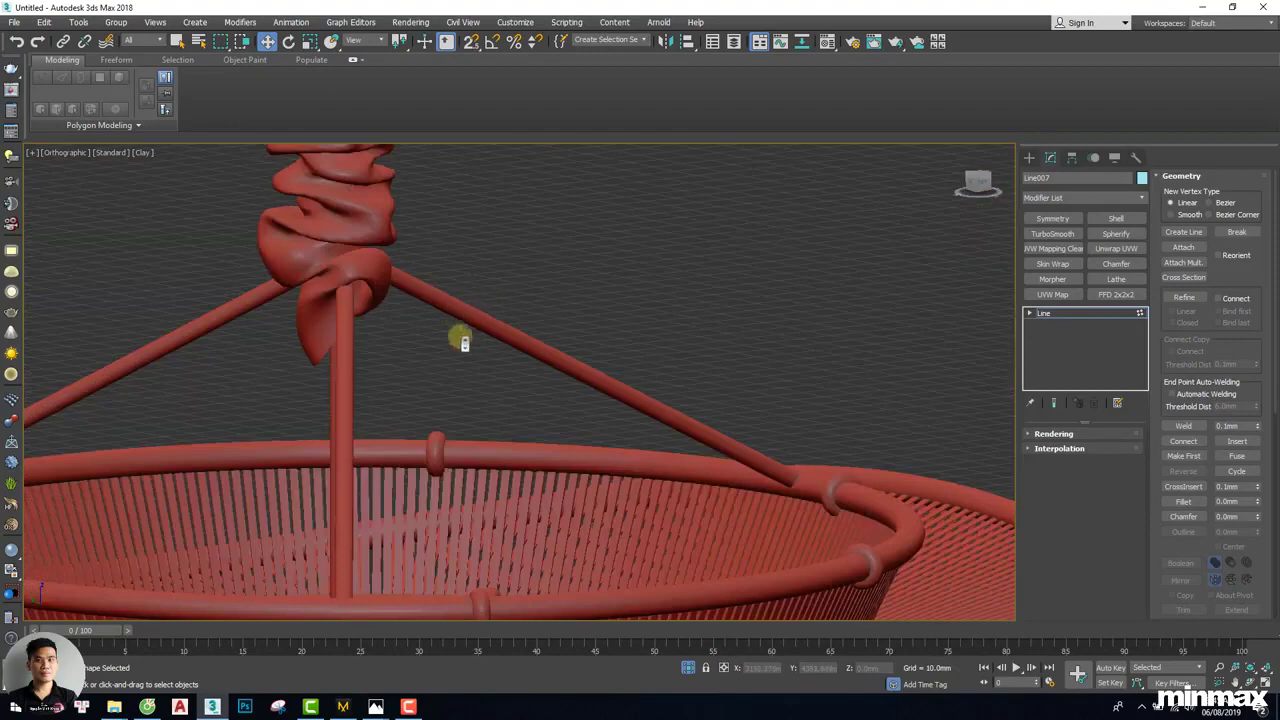
pyautogui.press('F4')
pyautogui.rightClick(355, 302)
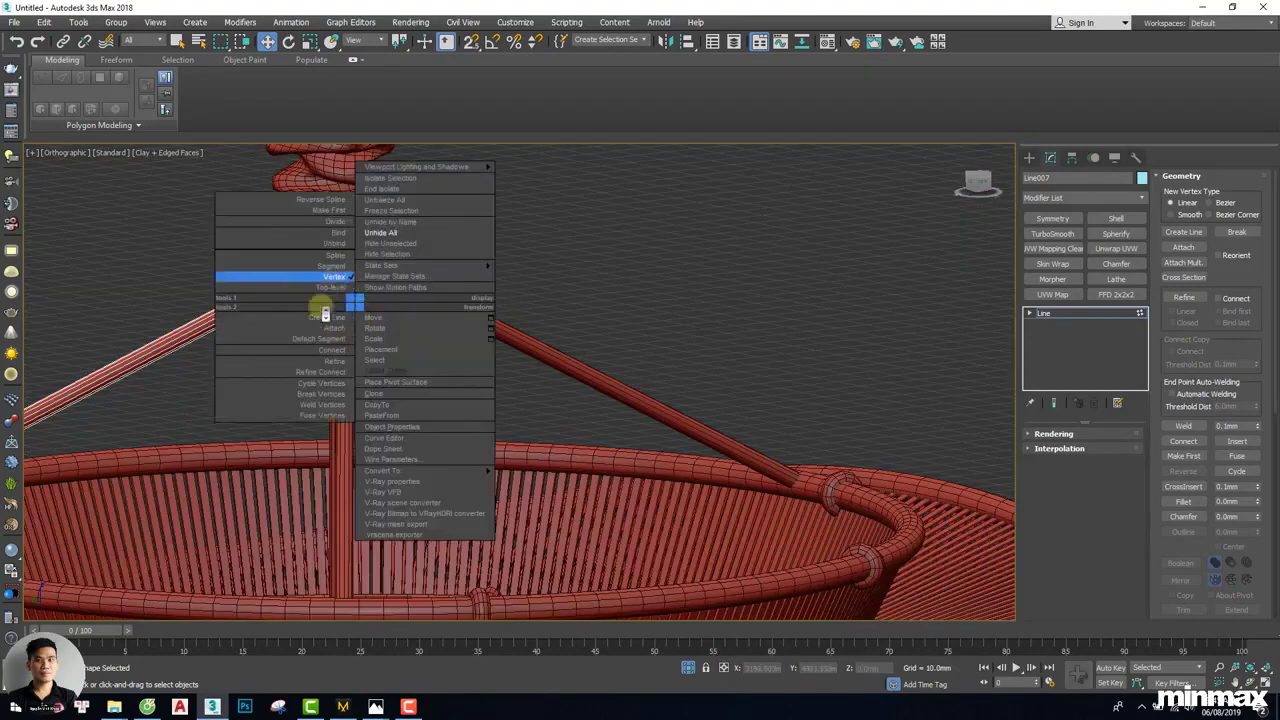
pyautogui.click(338, 328)
pyautogui.click(463, 313)
pyautogui.keyDown('alt'); pyautogui.moveTo(463, 313); pyautogui.dragTo(627, 395, button='middle'); pyautogui.keyUp('alt')
pyautogui.click(639, 395)
pyautogui.press('w')
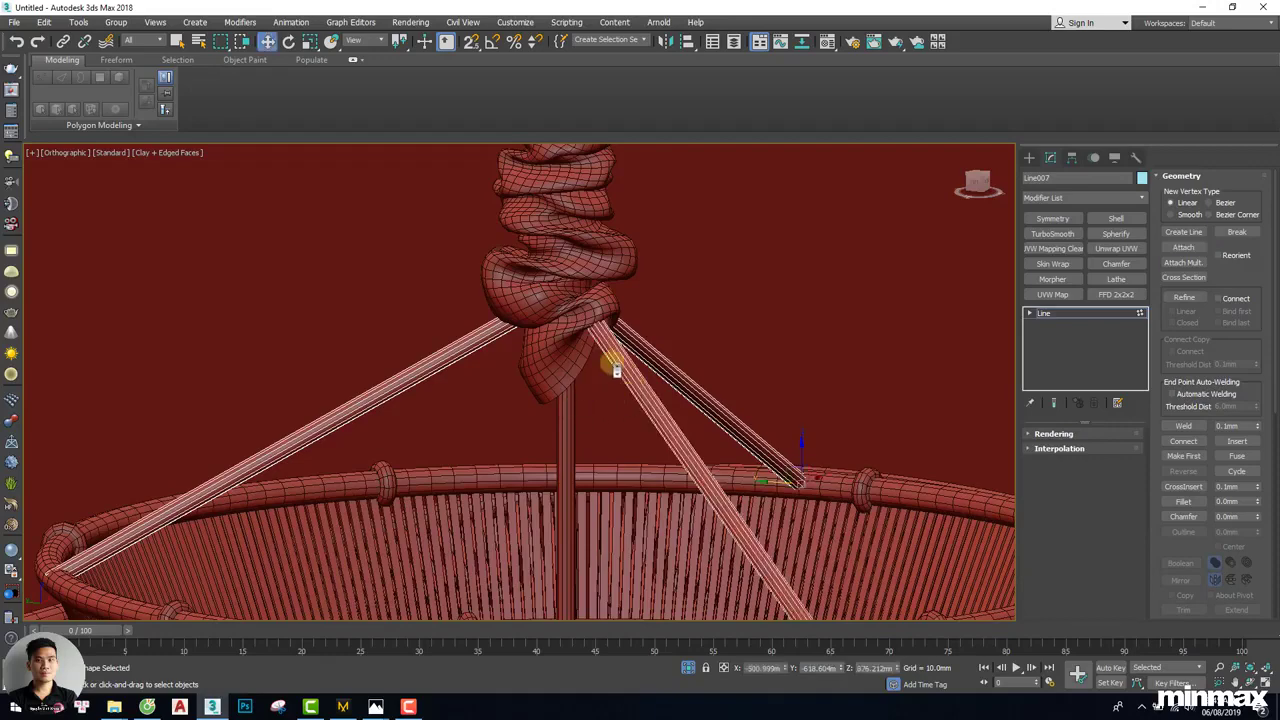
pyautogui.hotkey('alt', 'c')
# Lower the 36 vertices at the cords' upper ends by about 20 mm toward the sleeve's tip, and deselect the cords
pyautogui.scroll(-5, 526, 335)
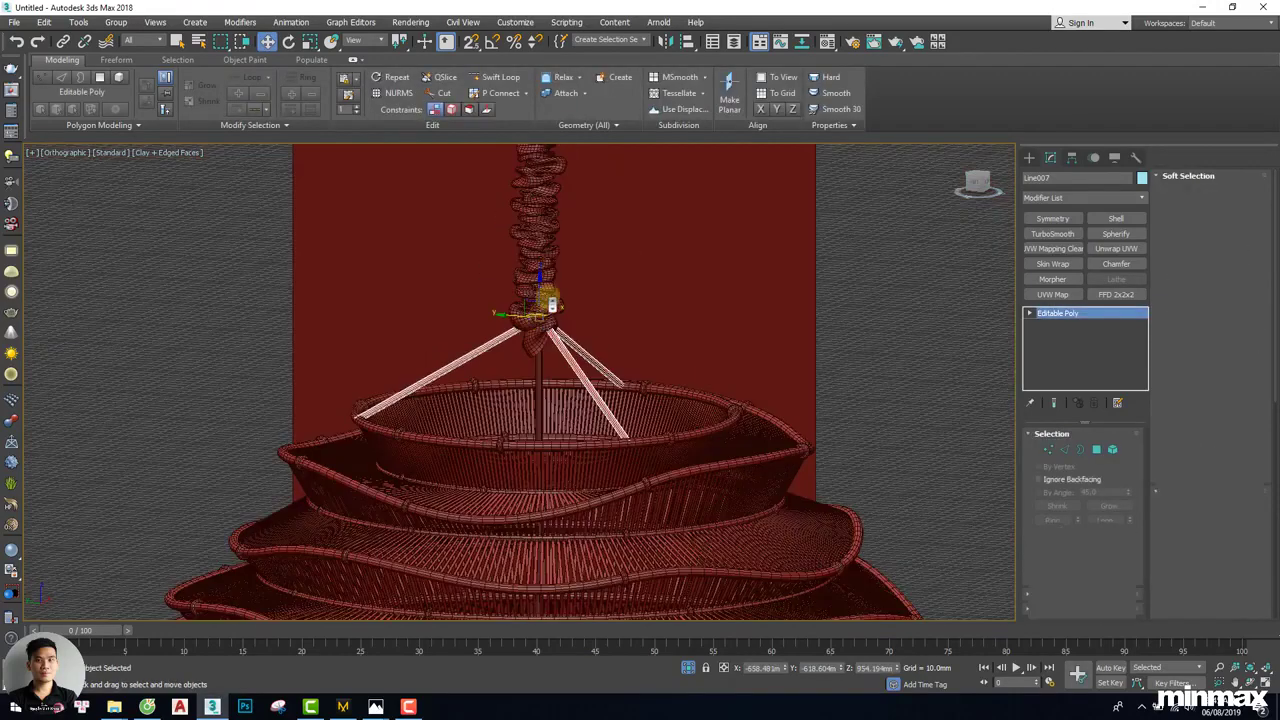
pyautogui.scroll(5, 547, 316)
pyautogui.press('F3')
pyautogui.press('1')
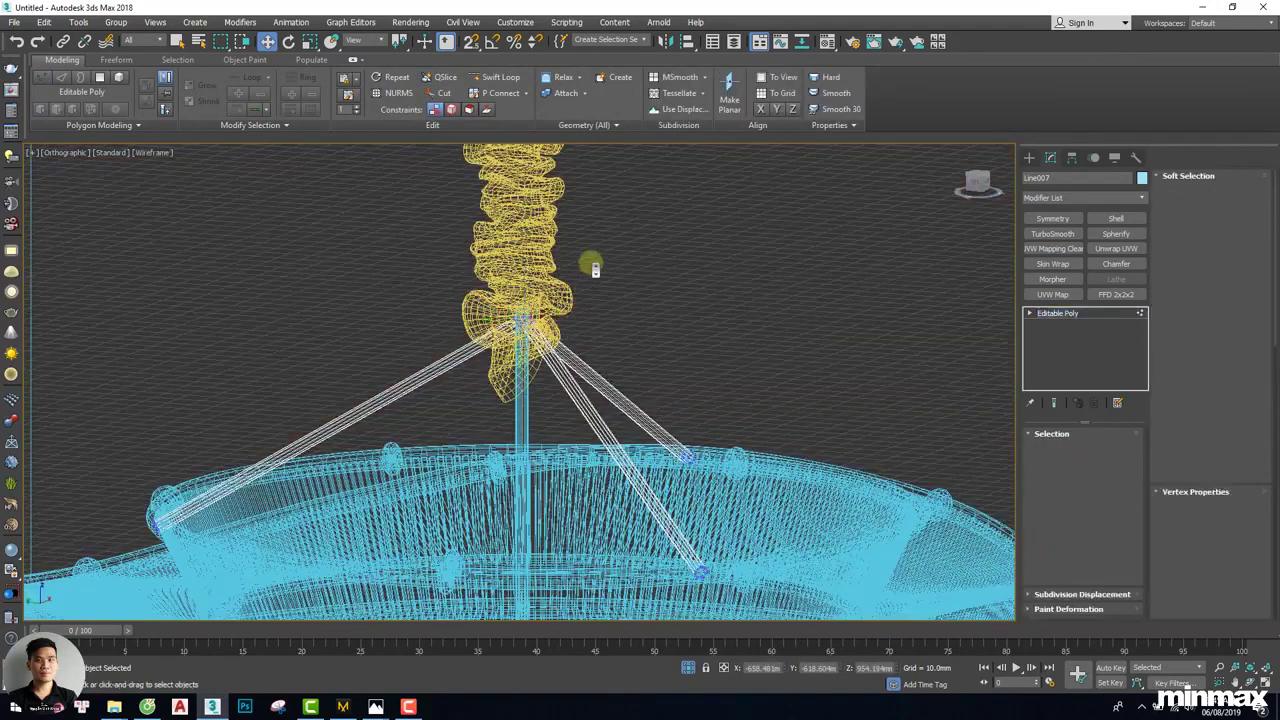
pyautogui.press('F3')
pyautogui.scroll(2, 527, 316)
pyautogui.scroll(-2, 532, 308)
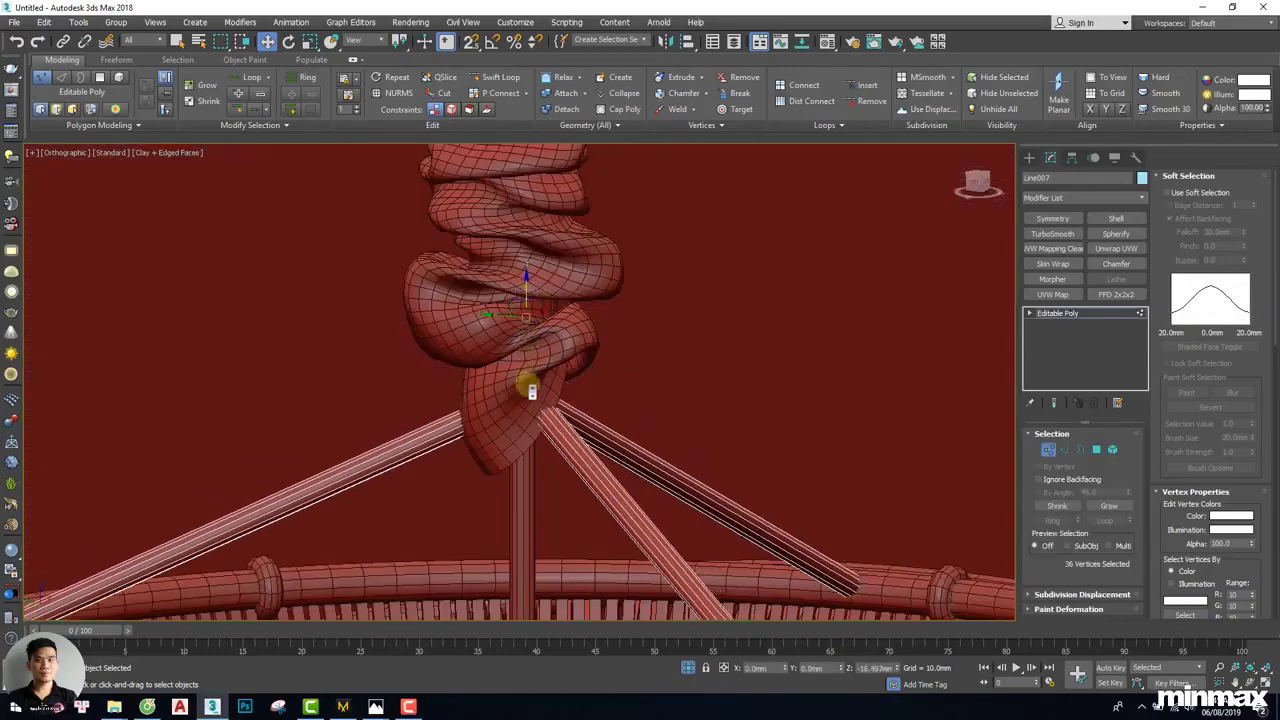
pyautogui.scroll(-3, 530, 385)
pyautogui.click(580, 300)
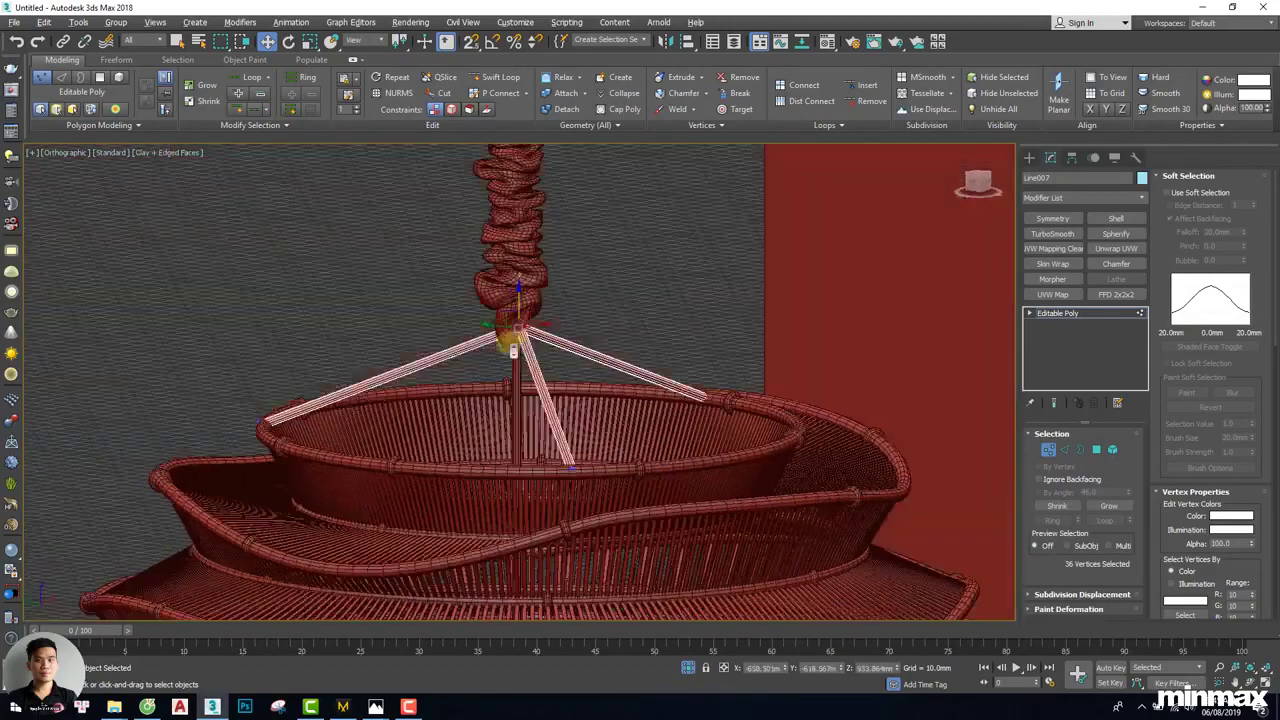
pyautogui.press('F3')
pyautogui.press('F3')
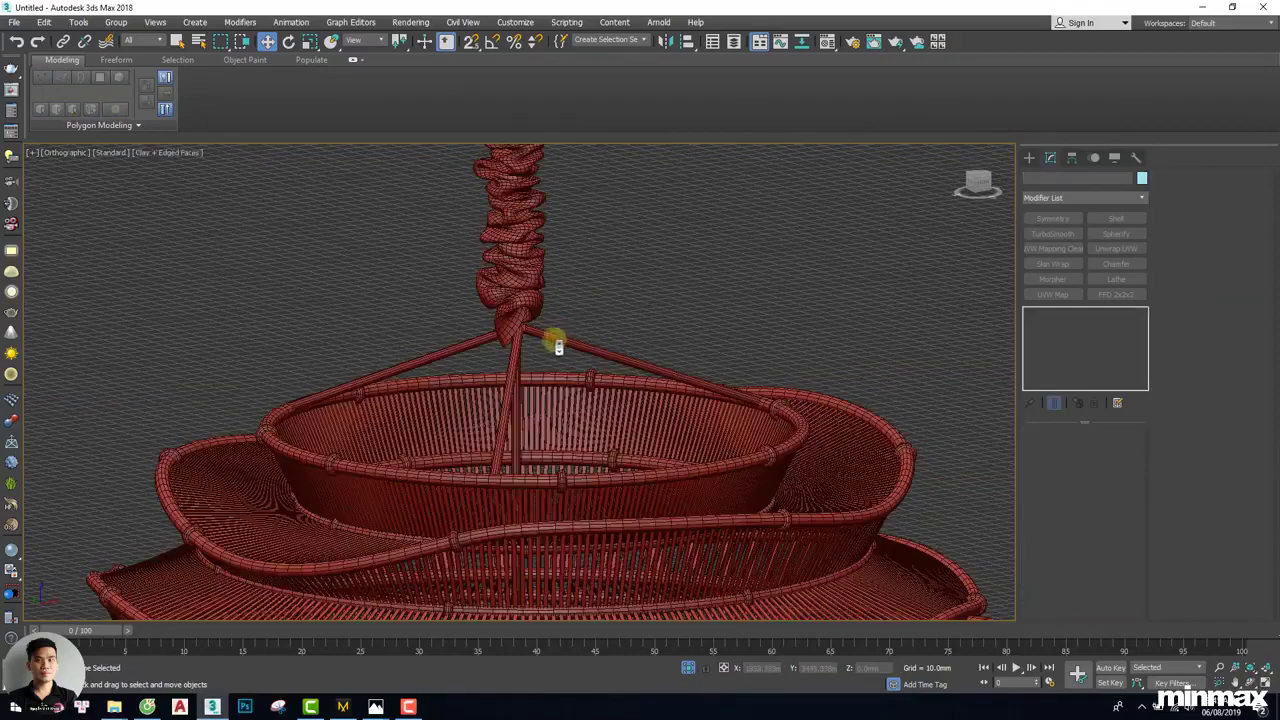
# Examine the whole chandelier from the front beside the reference plane
pyautogui.press('f')
pyautogui.press('z')
pyautogui.scroll(4, 700, 418)
pyautogui.press('F3')
pyautogui.moveTo(735, 414); pyautogui.dragTo(507, 350, button='middle')
pyautogui.press('F3')
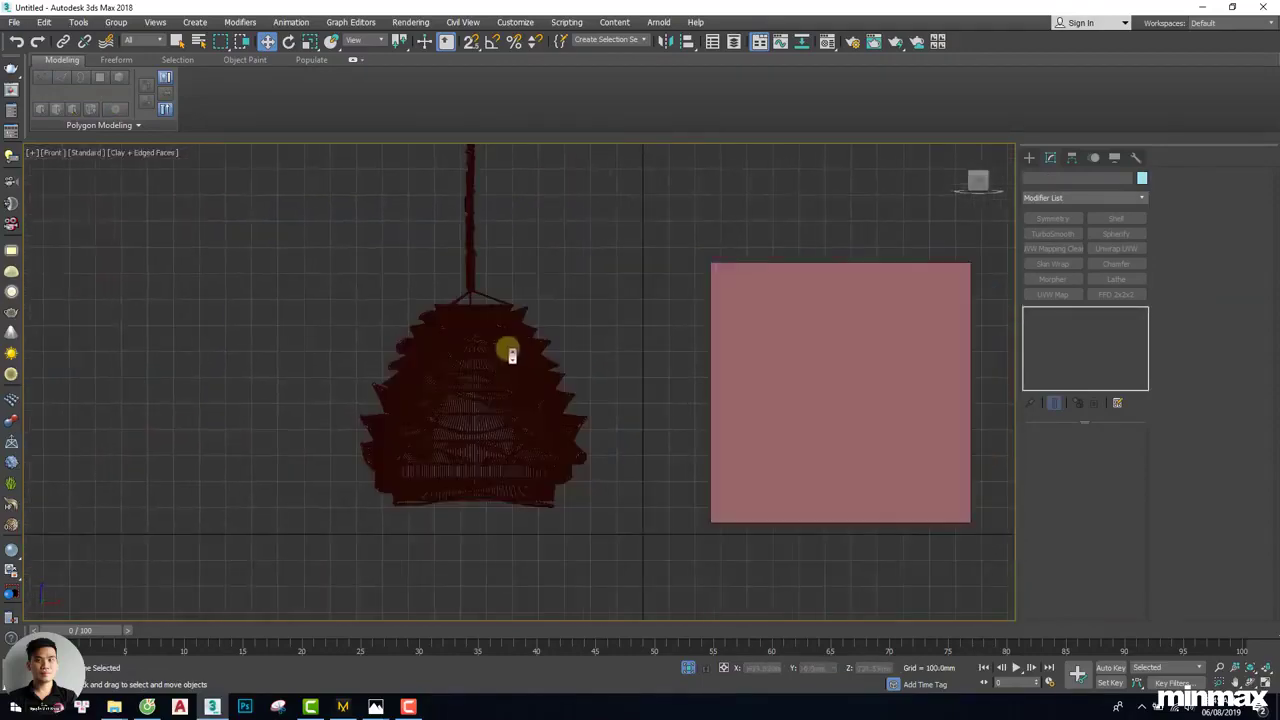
pyautogui.scroll(4, 512, 351)
pyautogui.scroll(-2, 443, 352)
# Show the scene in perspective with Default Shading to compare the chandelier with the reference photo
pyautogui.click(443, 352)
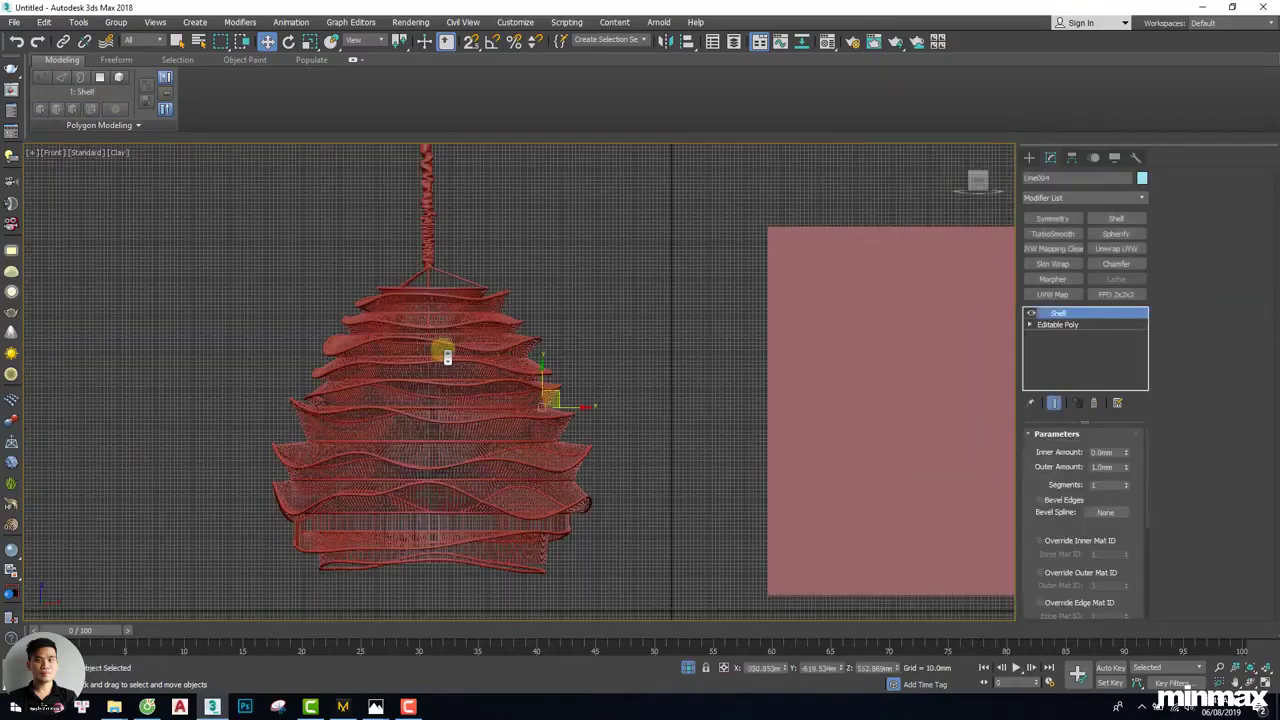
pyautogui.press('p')
pyautogui.moveTo(397, 372)
pyautogui.keyDown('alt'); pyautogui.mouseDown(button='middle')
pyautogui.moveTo(427, 367)
pyautogui.moveTo(398, 375)
pyautogui.mouseUp(button='middle'); pyautogui.keyUp('alt')
pyautogui.click(146, 153)
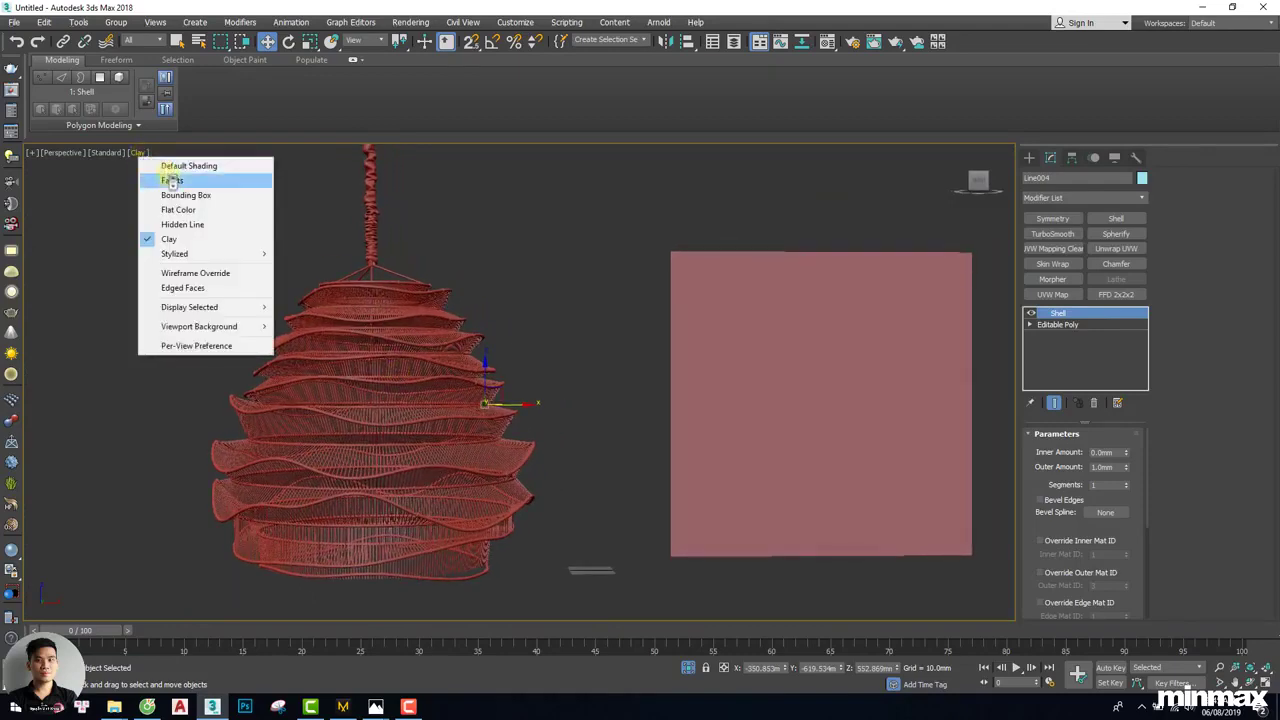
pyautogui.click(172, 166)
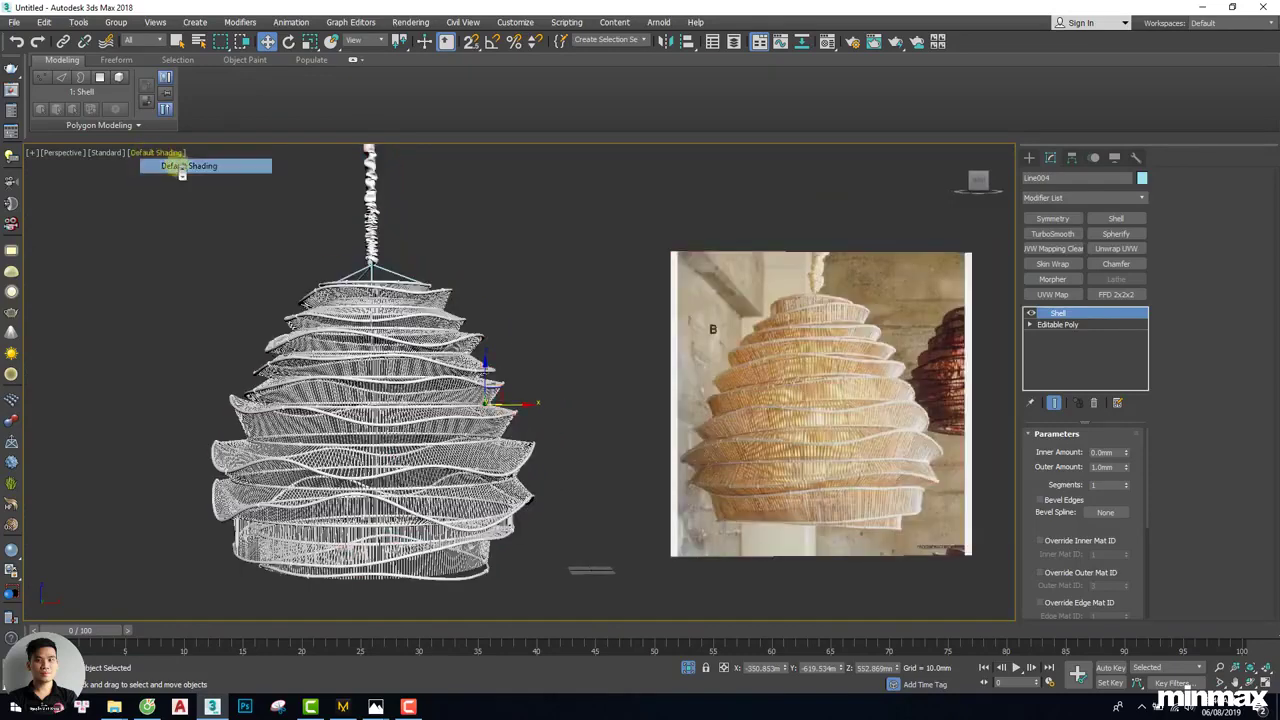
pyautogui.moveTo(560, 287)
pyautogui.keyDown('alt'); pyautogui.mouseDown(button='middle')
pyautogui.moveTo(543, 277)
pyautogui.moveTo(528, 316)
pyautogui.mouseUp(button='middle'); pyautogui.keyUp('alt')
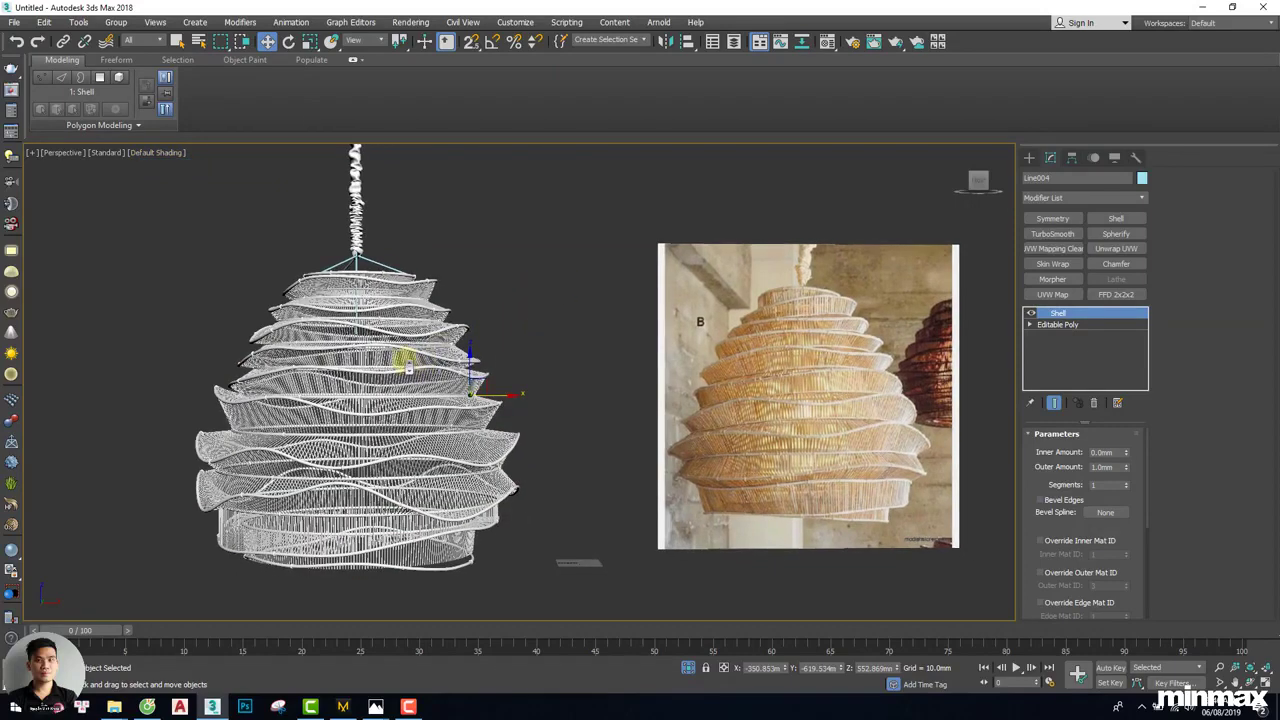
# Assign the pale green VRay material Material #14 to the thin vertical bamboo slats of the shade
pyautogui.press('m')
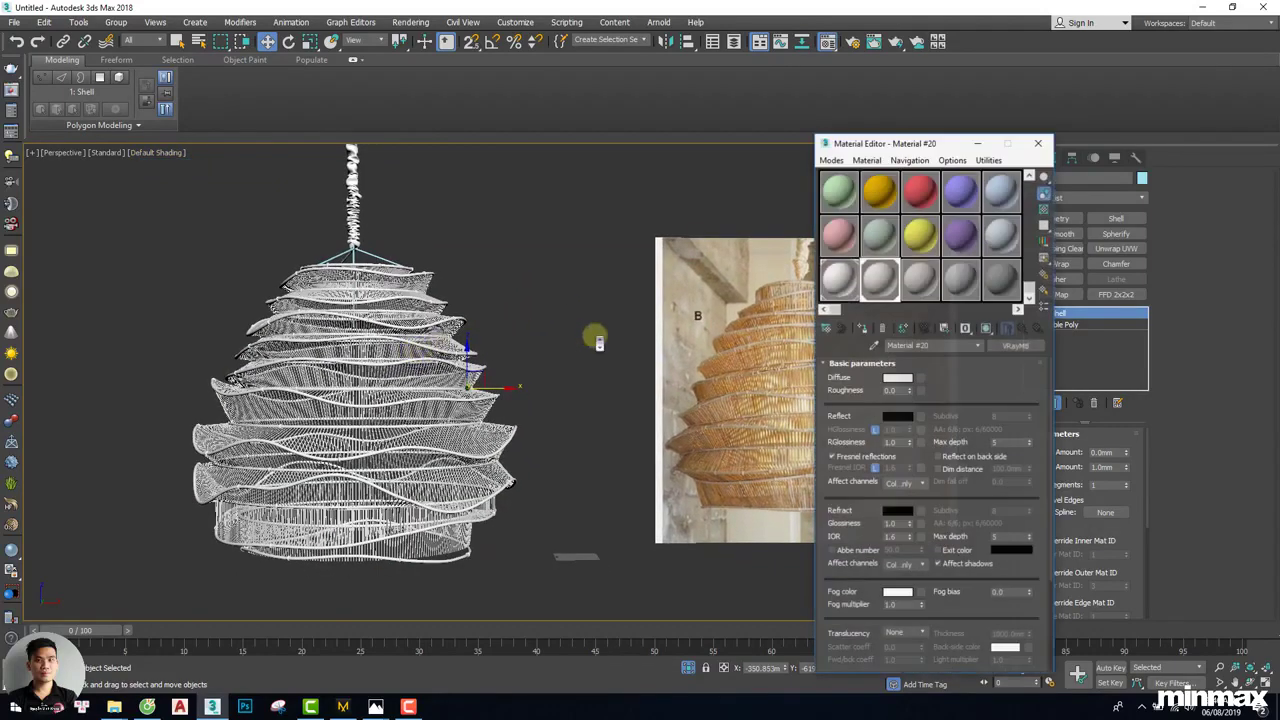
pyautogui.click(924, 240)
pyautogui.moveTo(884, 240); pyautogui.dragTo(388, 474)
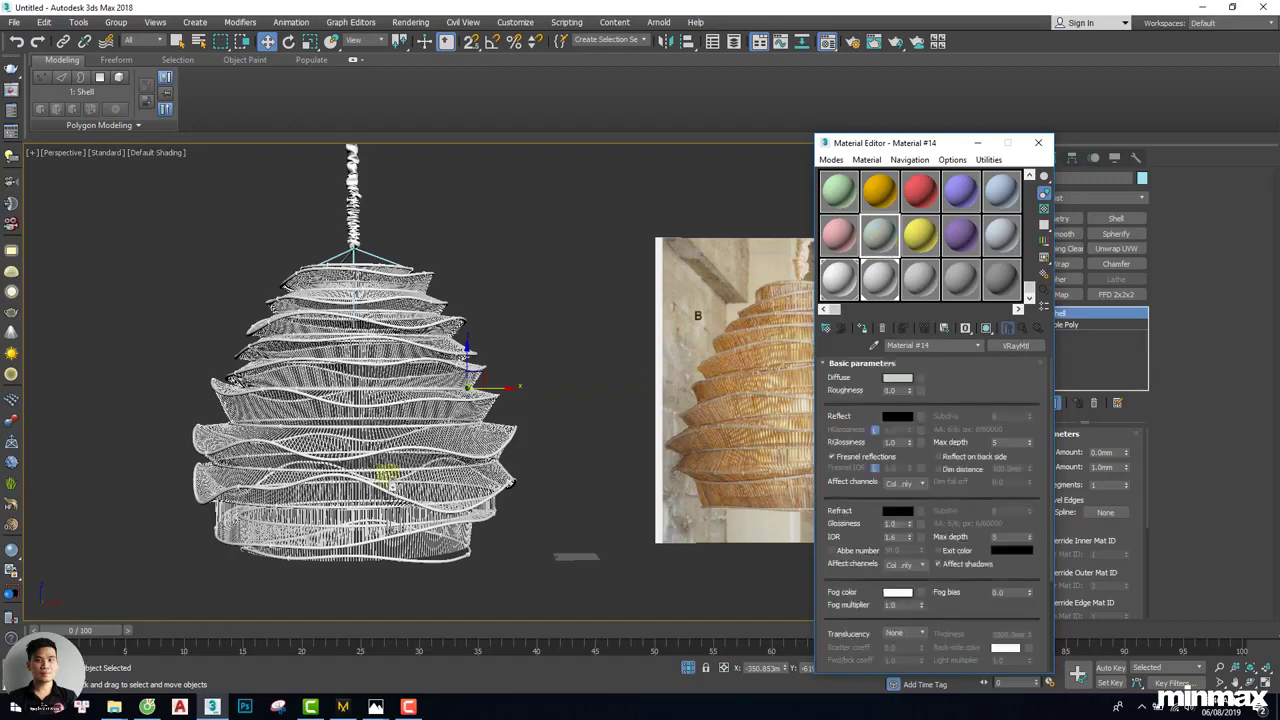
pyautogui.moveTo(467, 418); pyautogui.dragTo(470, 418)
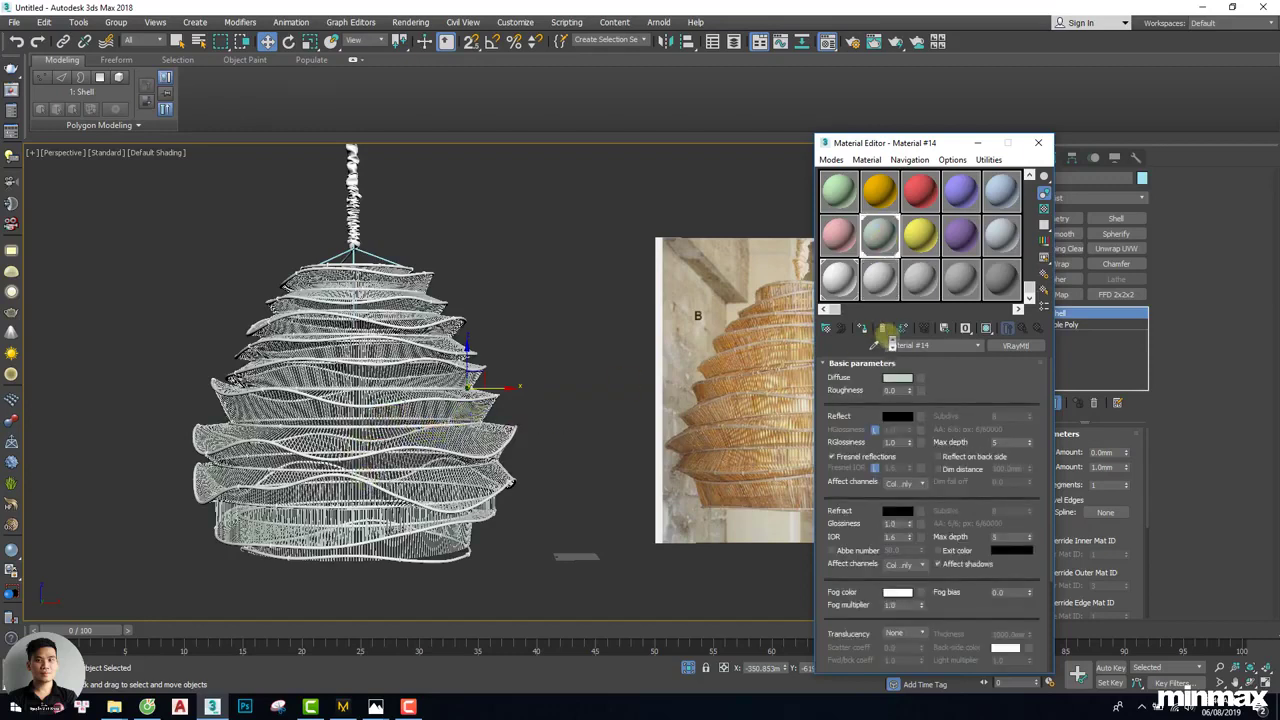
# Change the diffuse colour of the bamboo slats' material to a warm orange-tan resembling the reference photo
pyautogui.click(901, 377)
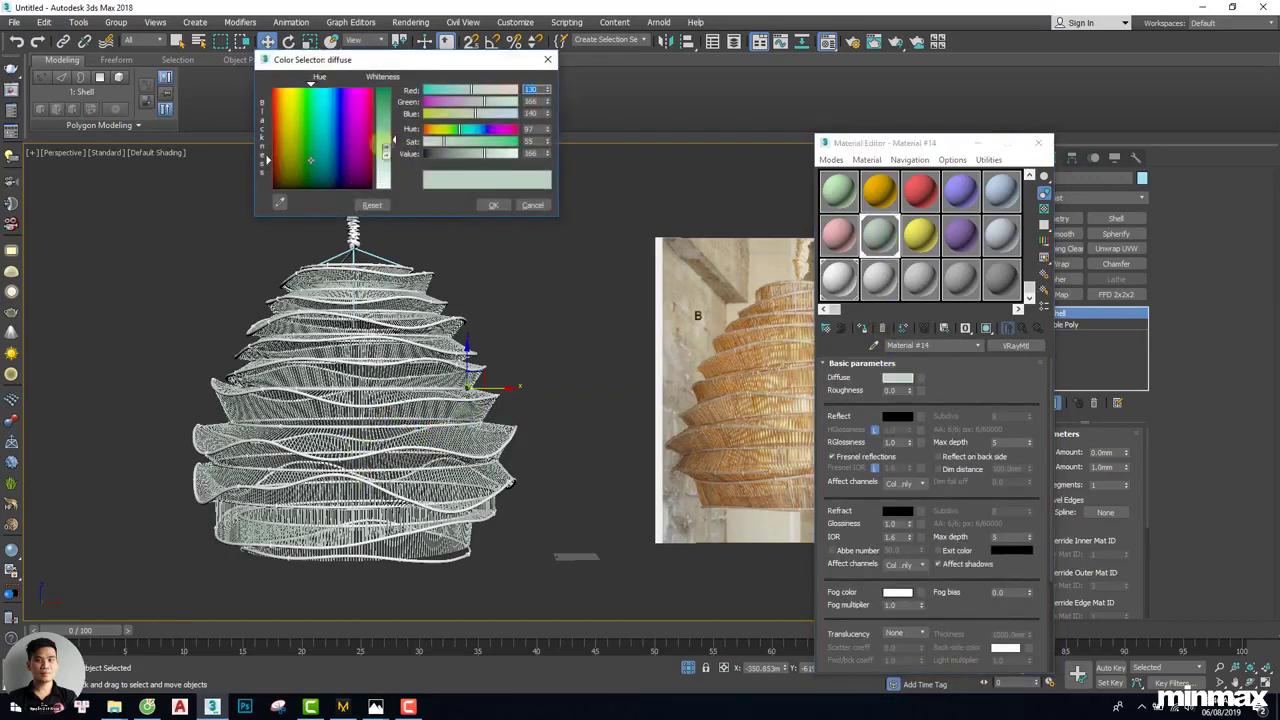
pyautogui.moveTo(345, 122); pyautogui.dragTo(283, 119)
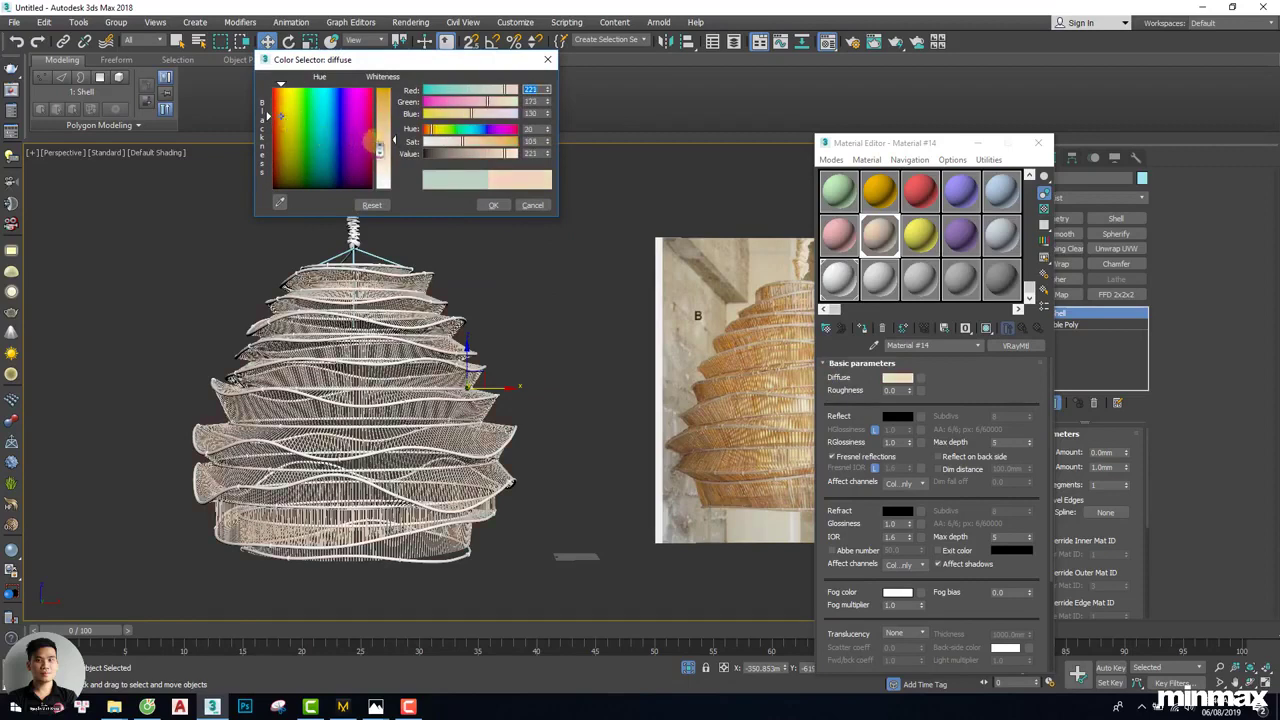
pyautogui.moveTo(382, 138); pyautogui.dragTo(392, 118)
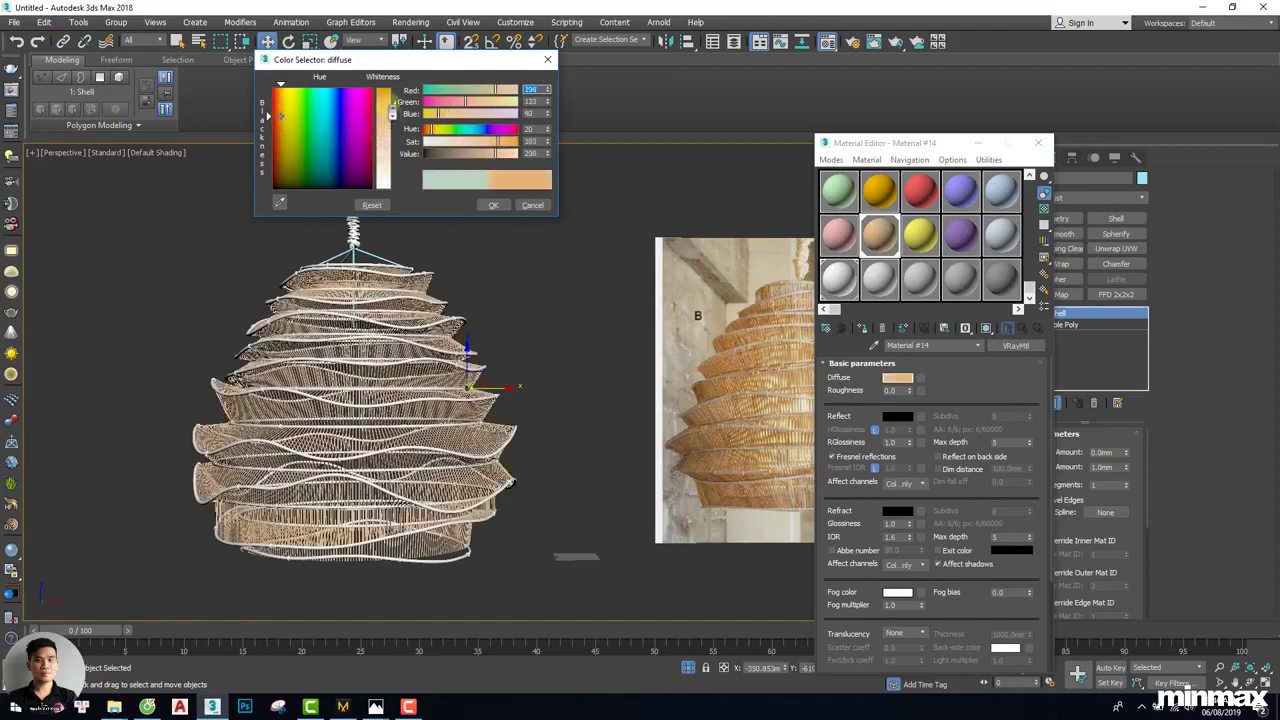
pyautogui.click(521, 205)
pyautogui.scroll(10, 369, 240)
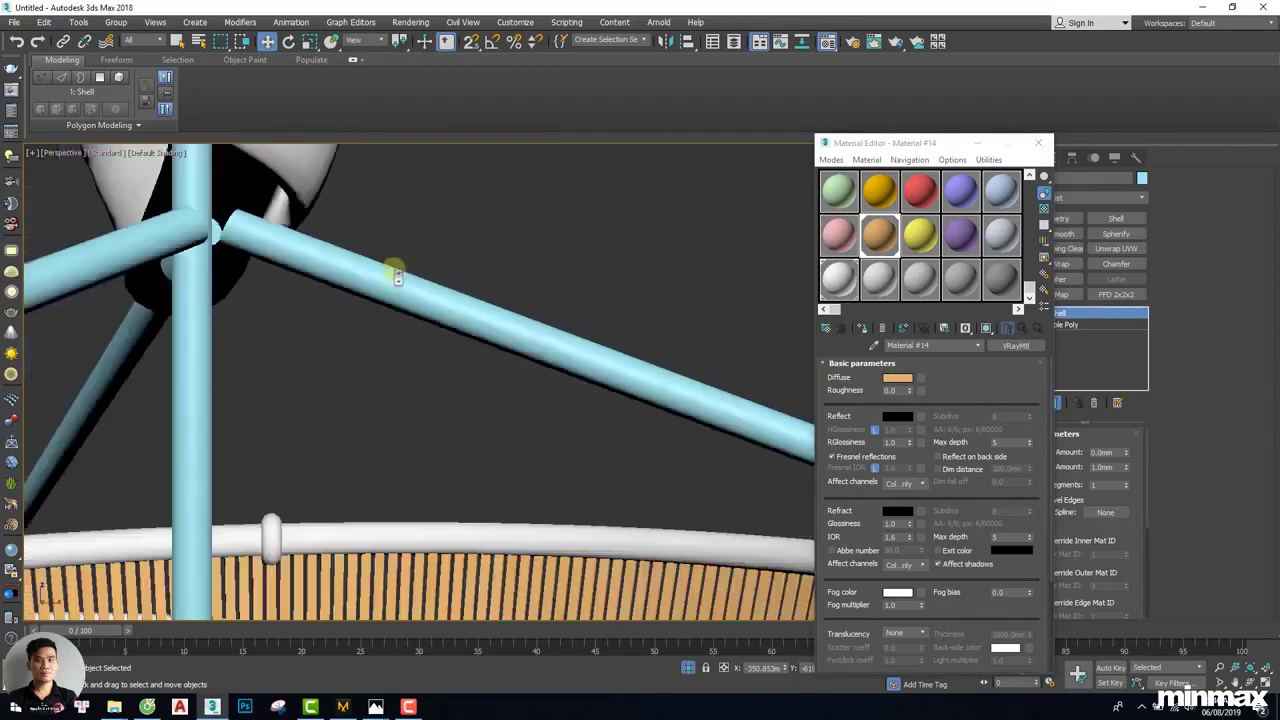